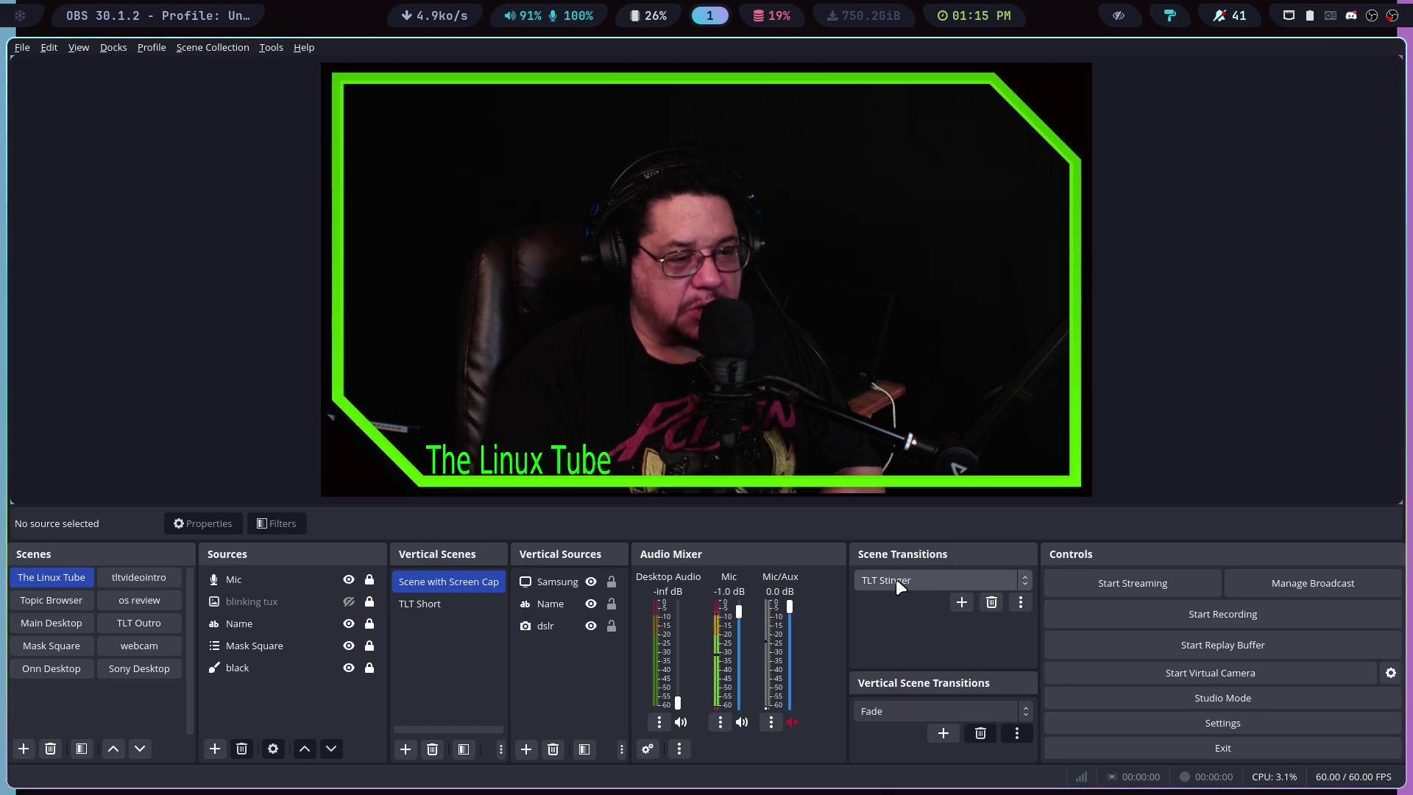
Show the Vertical dock with its vertical canvas preview, and hide it again
{"action": "left_click", "coordinate": [111, 49]}
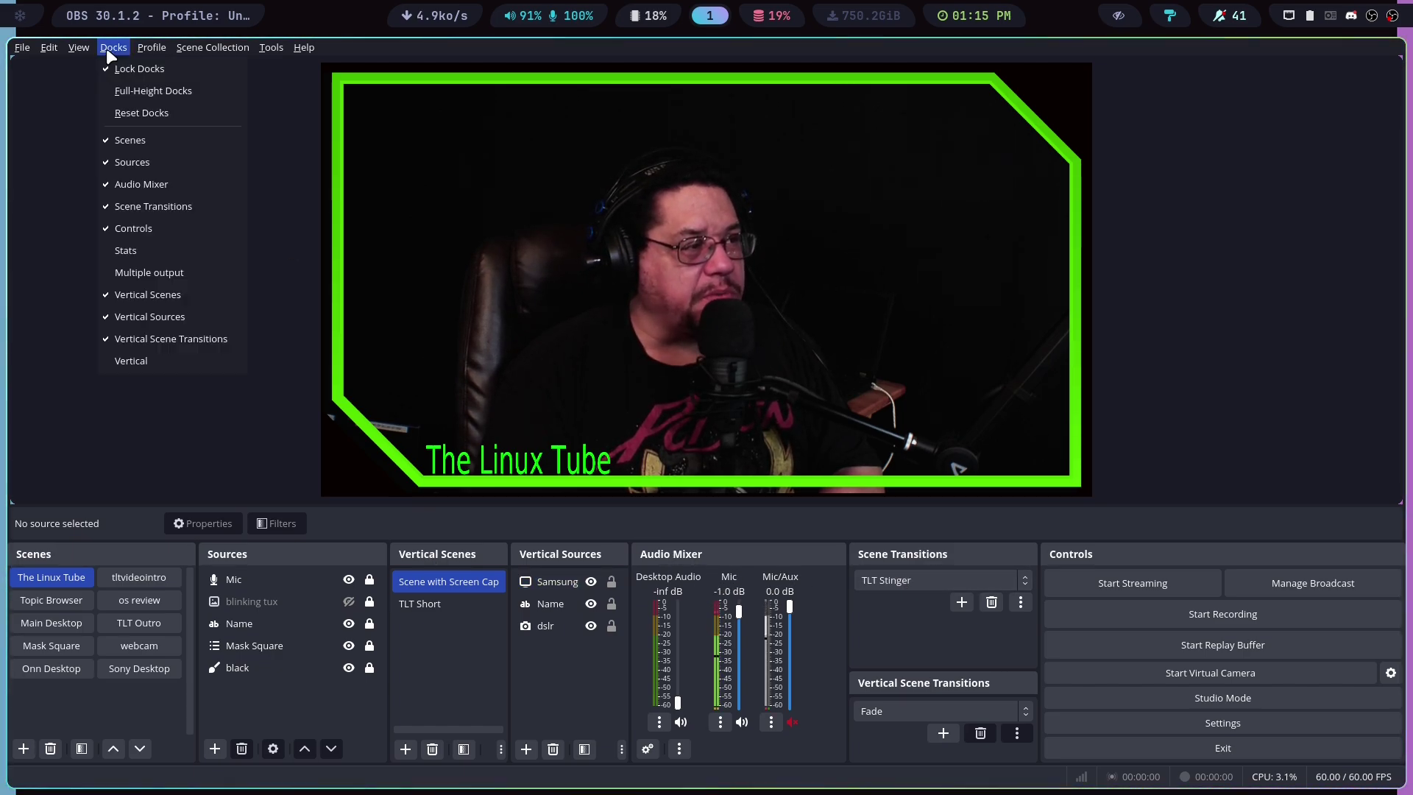
{"action": "left_click", "coordinate": [110, 362]}
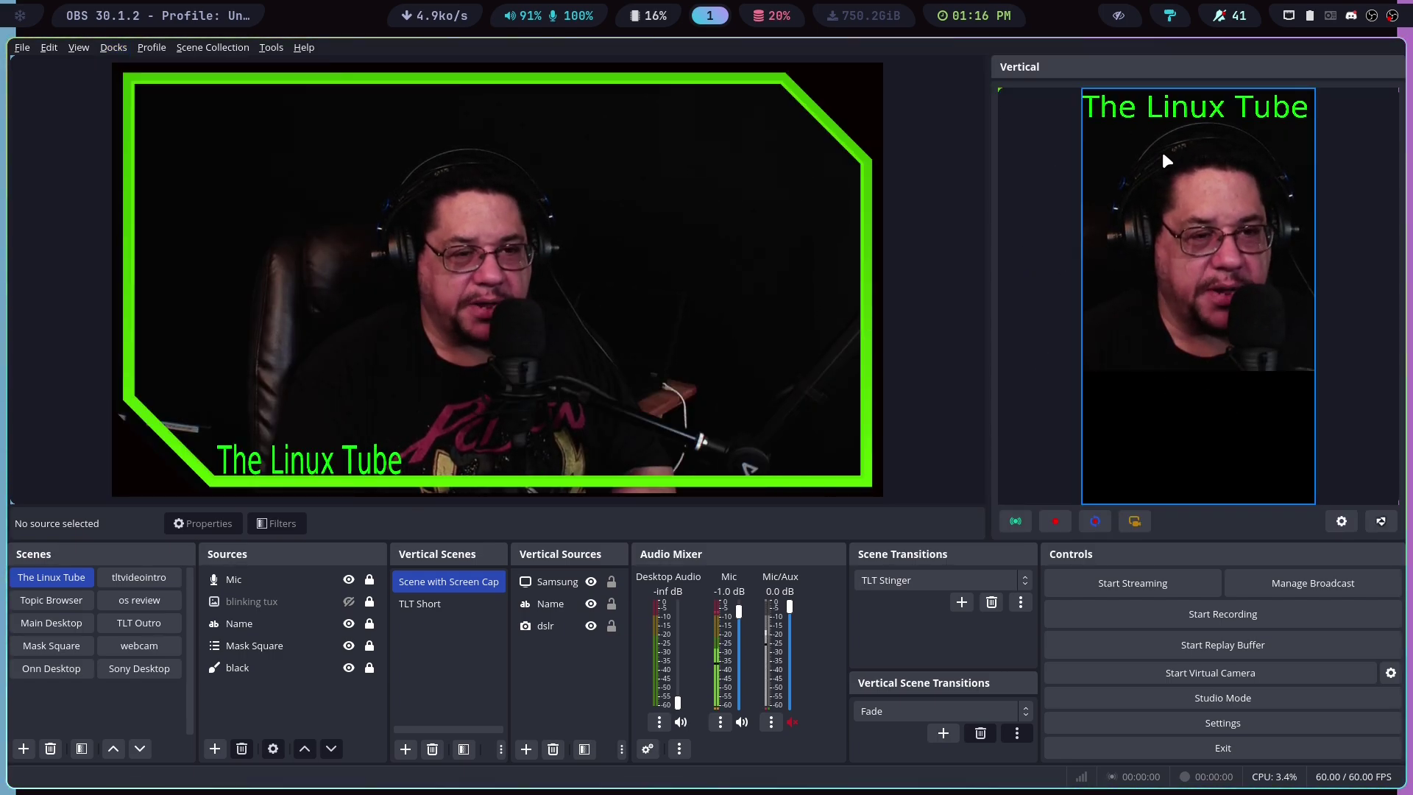
{"action": "left_click", "coordinate": [113, 48]}
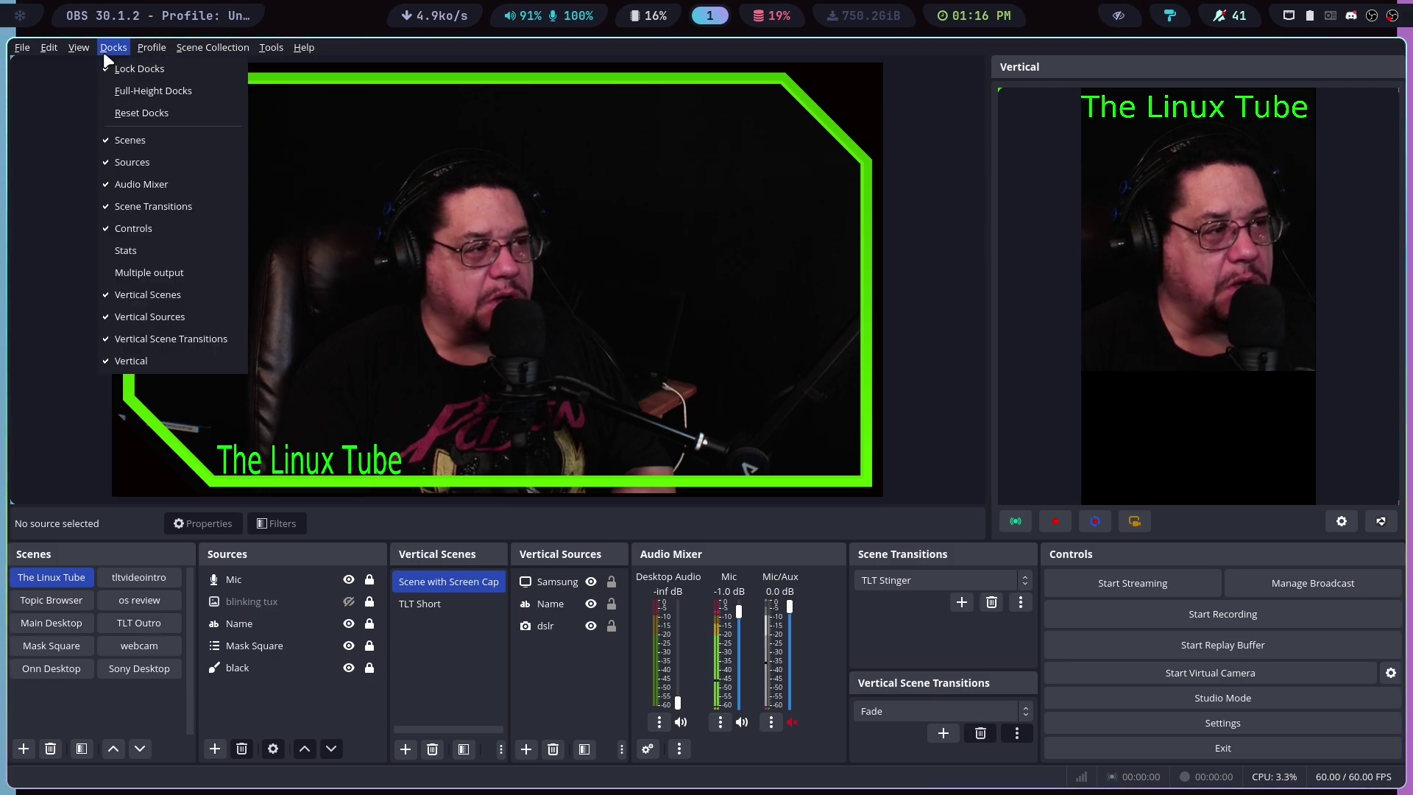
{"action": "left_click", "coordinate": [104, 360]}
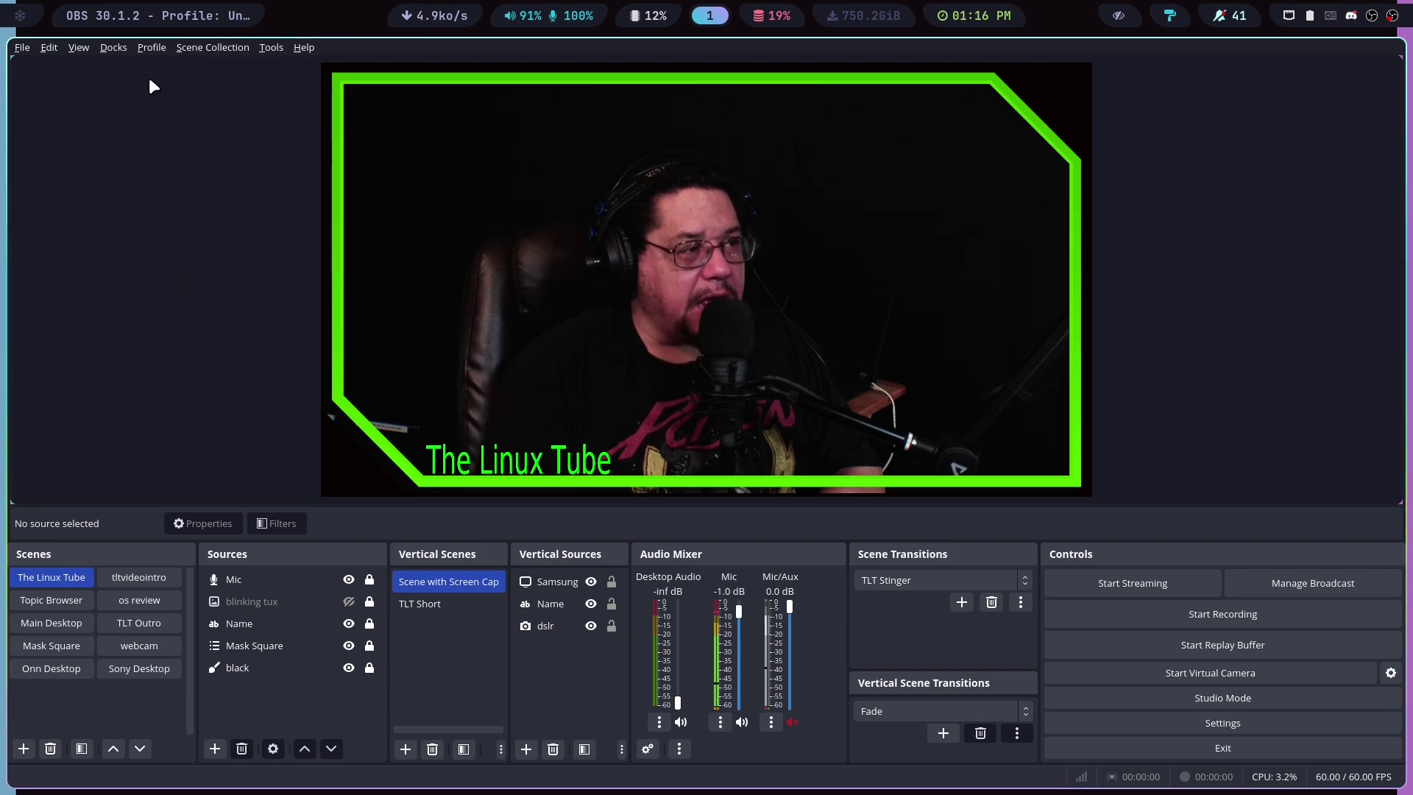
Hide the Vertical Scenes, Vertical Sources and Vertical Scene Transitions docks
{"action": "left_click", "coordinate": [219, 48]}
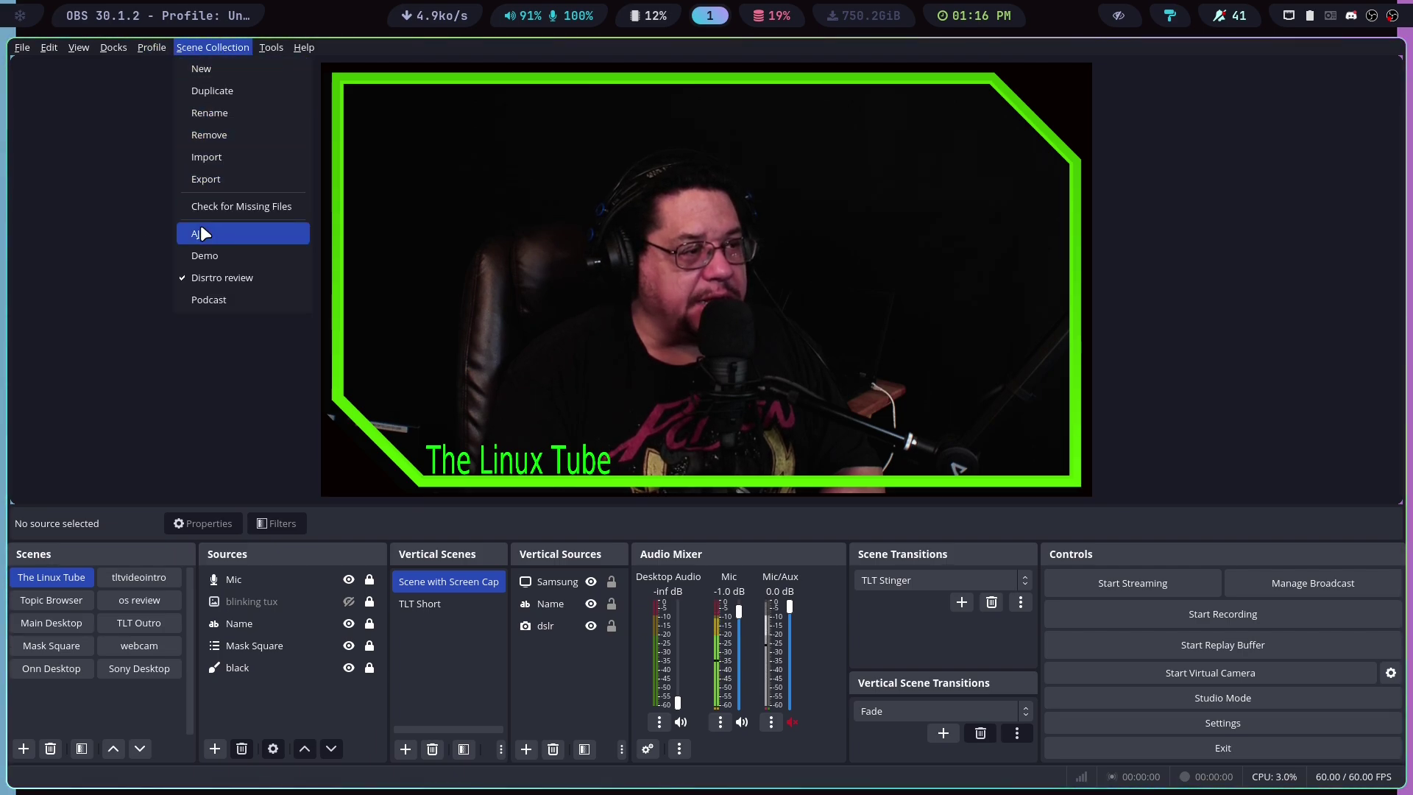
{"action": "mouse_move", "coordinate": [114, 48]}
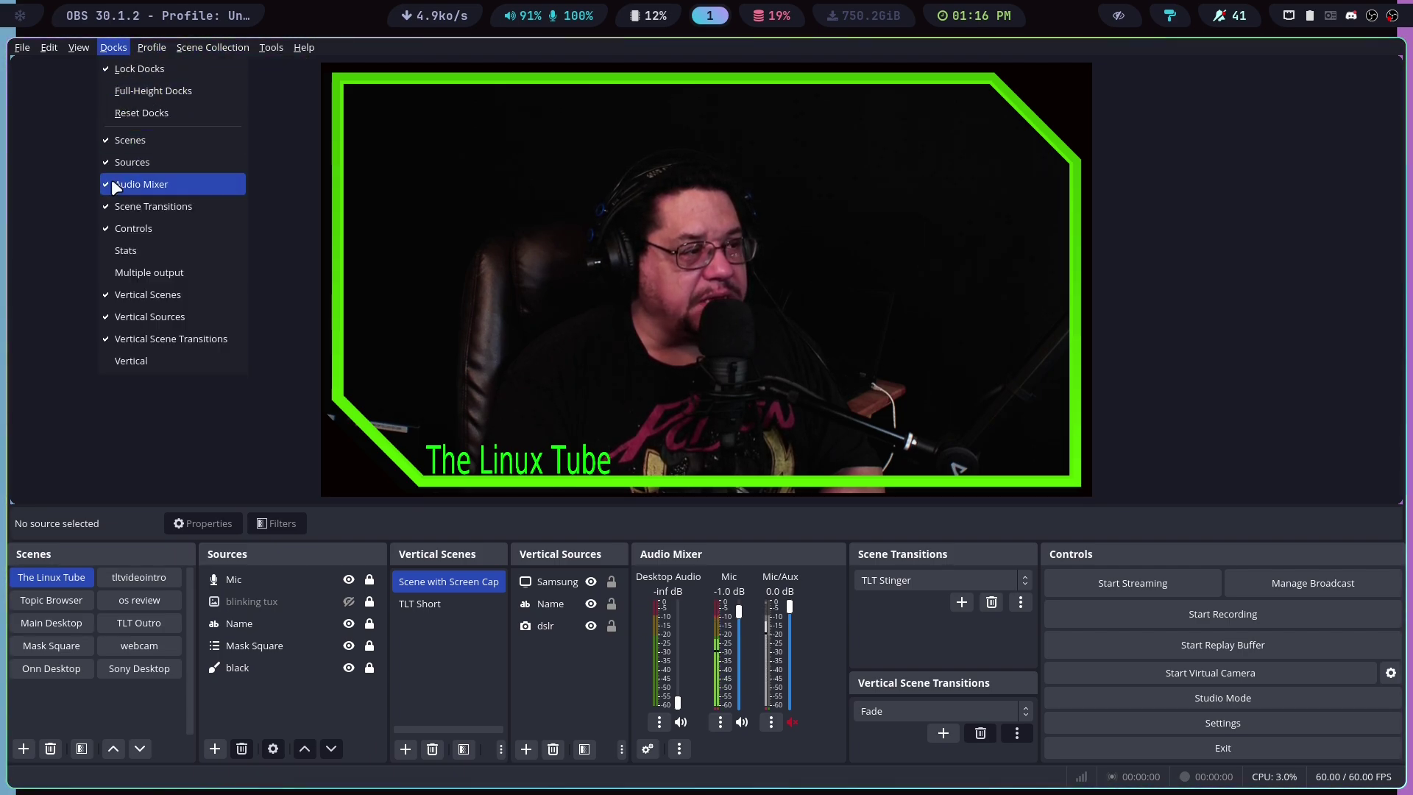
{"action": "left_click", "coordinate": [106, 297]}
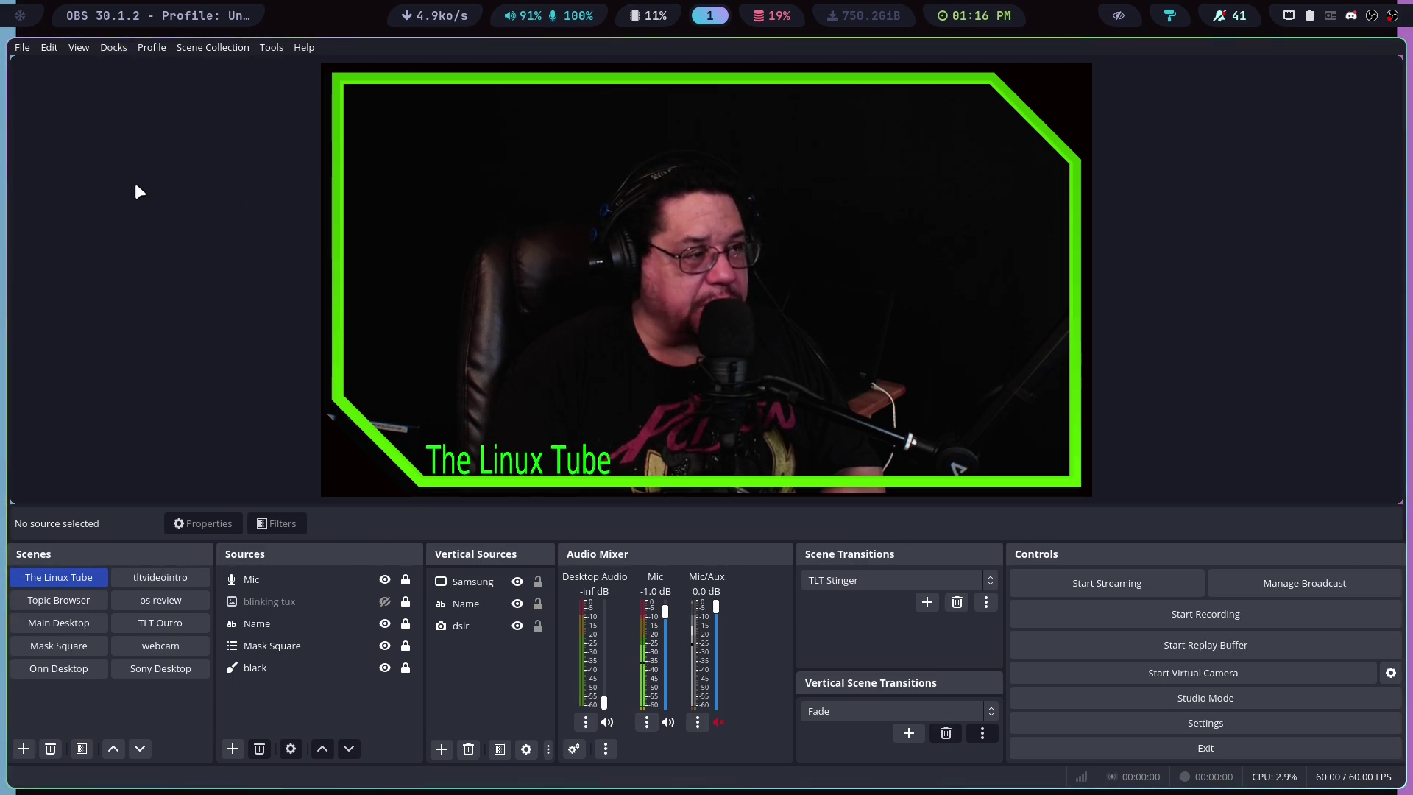
{"action": "left_click", "coordinate": [113, 47]}
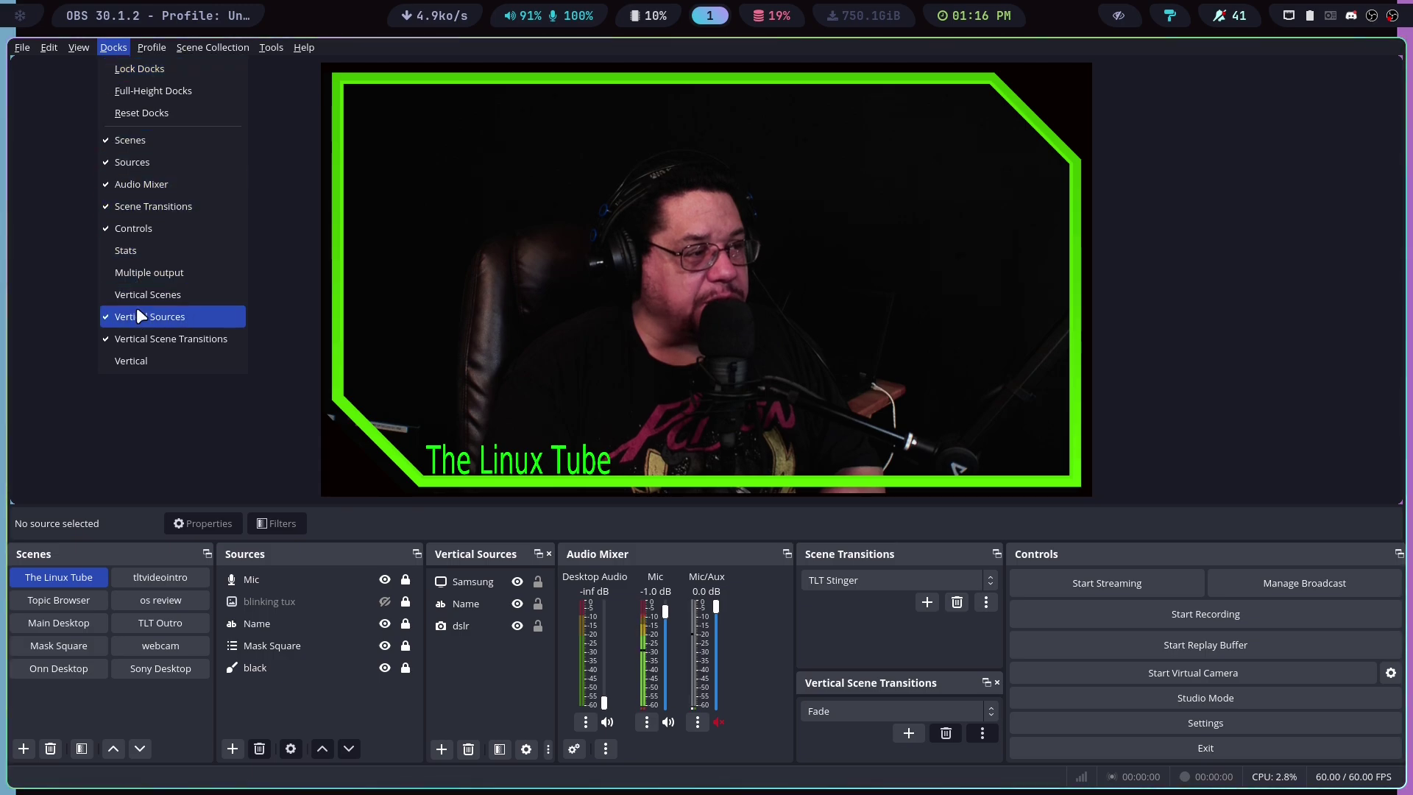
{"action": "left_click", "coordinate": [106, 316]}
{"action": "left_click", "coordinate": [113, 47]}
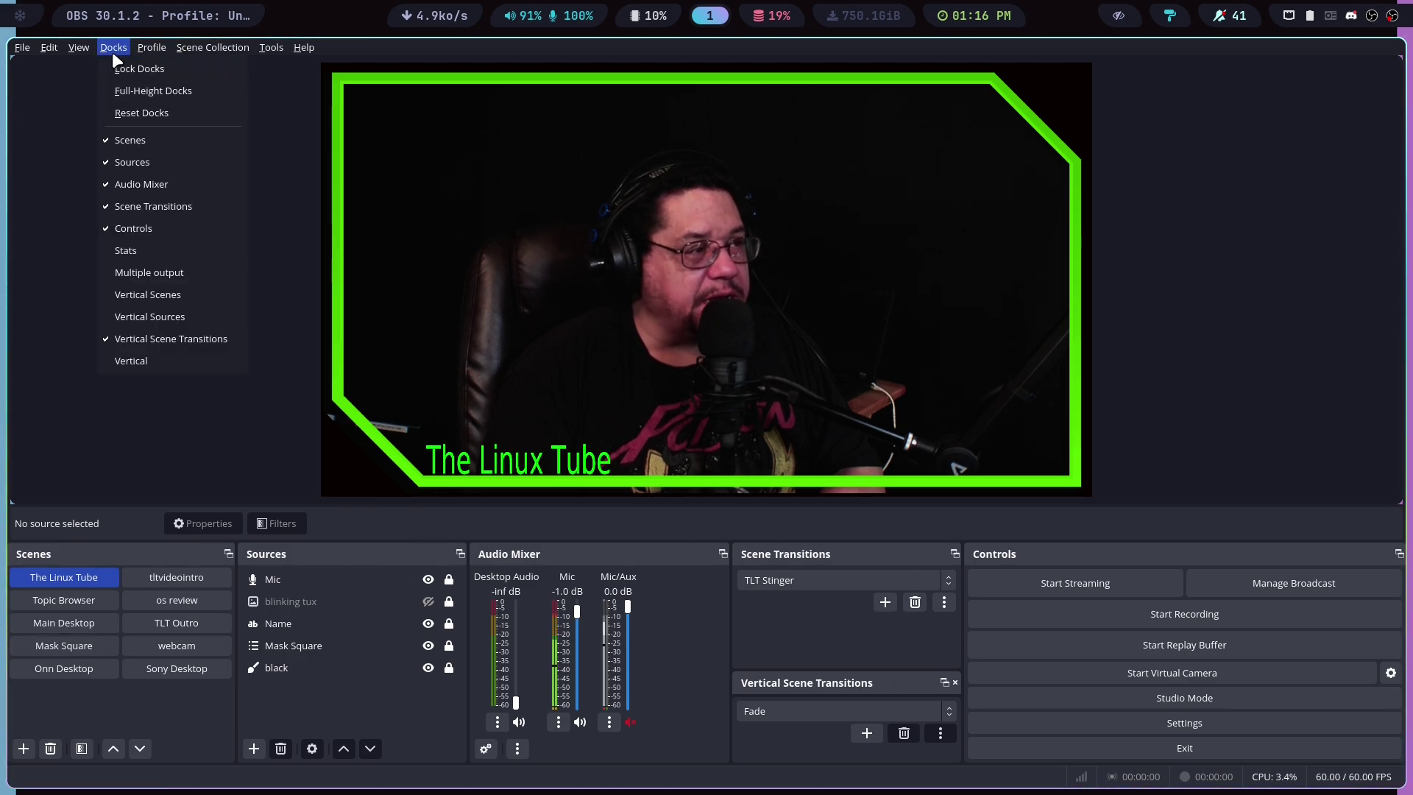
{"action": "left_click", "coordinate": [109, 338]}
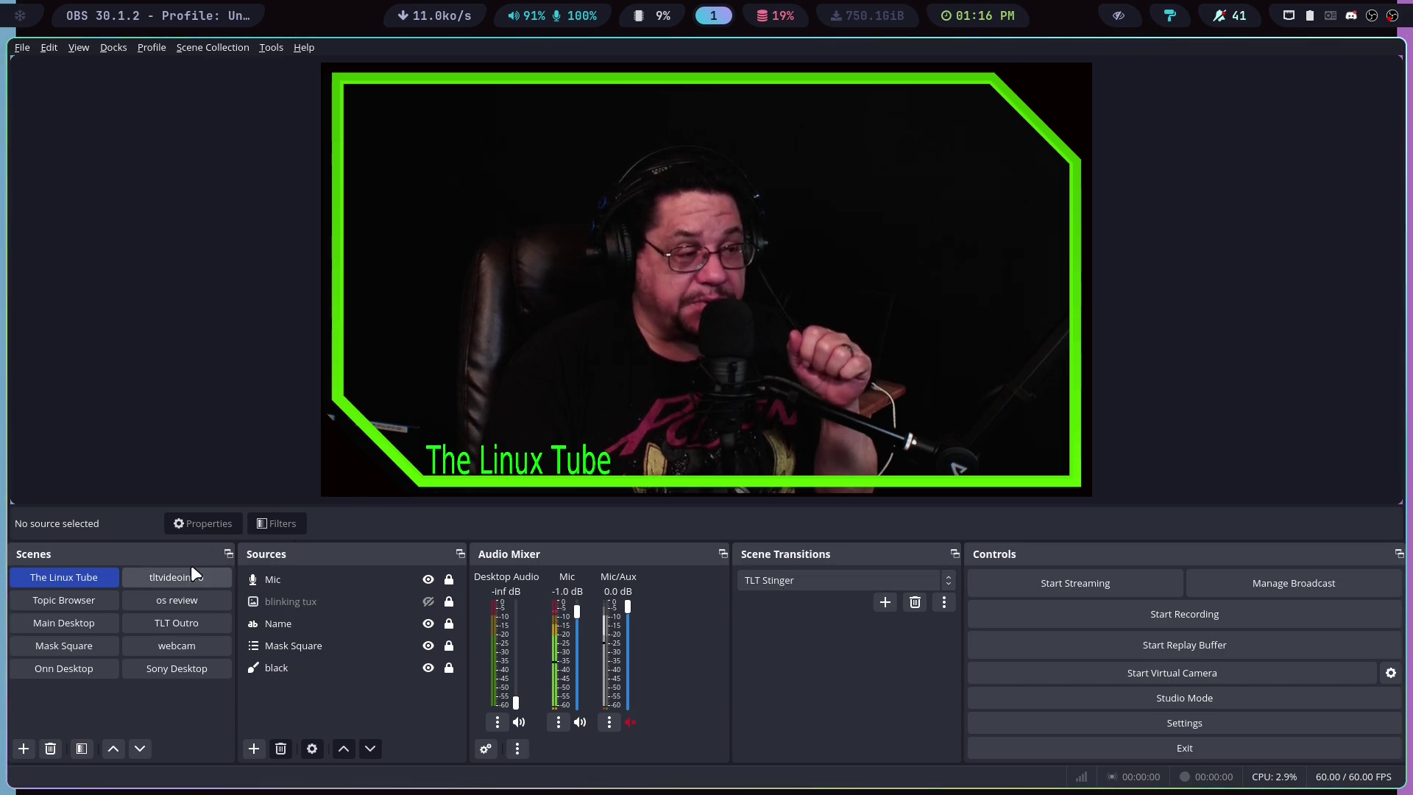
View the Topic Browser scene and return to The Linux Tube scene
{"action": "left_click", "coordinate": [85, 602]}
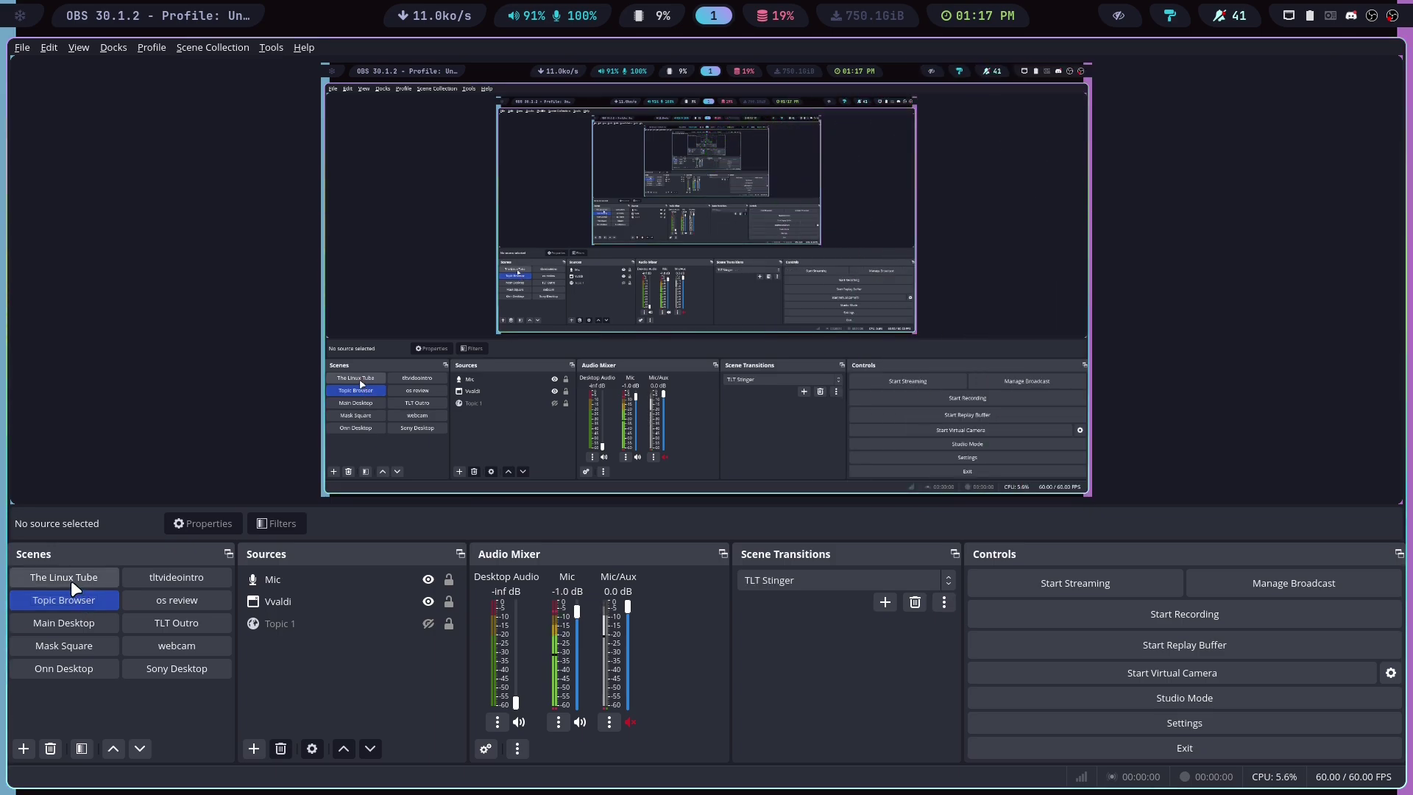
{"action": "left_click", "coordinate": [68, 577]}
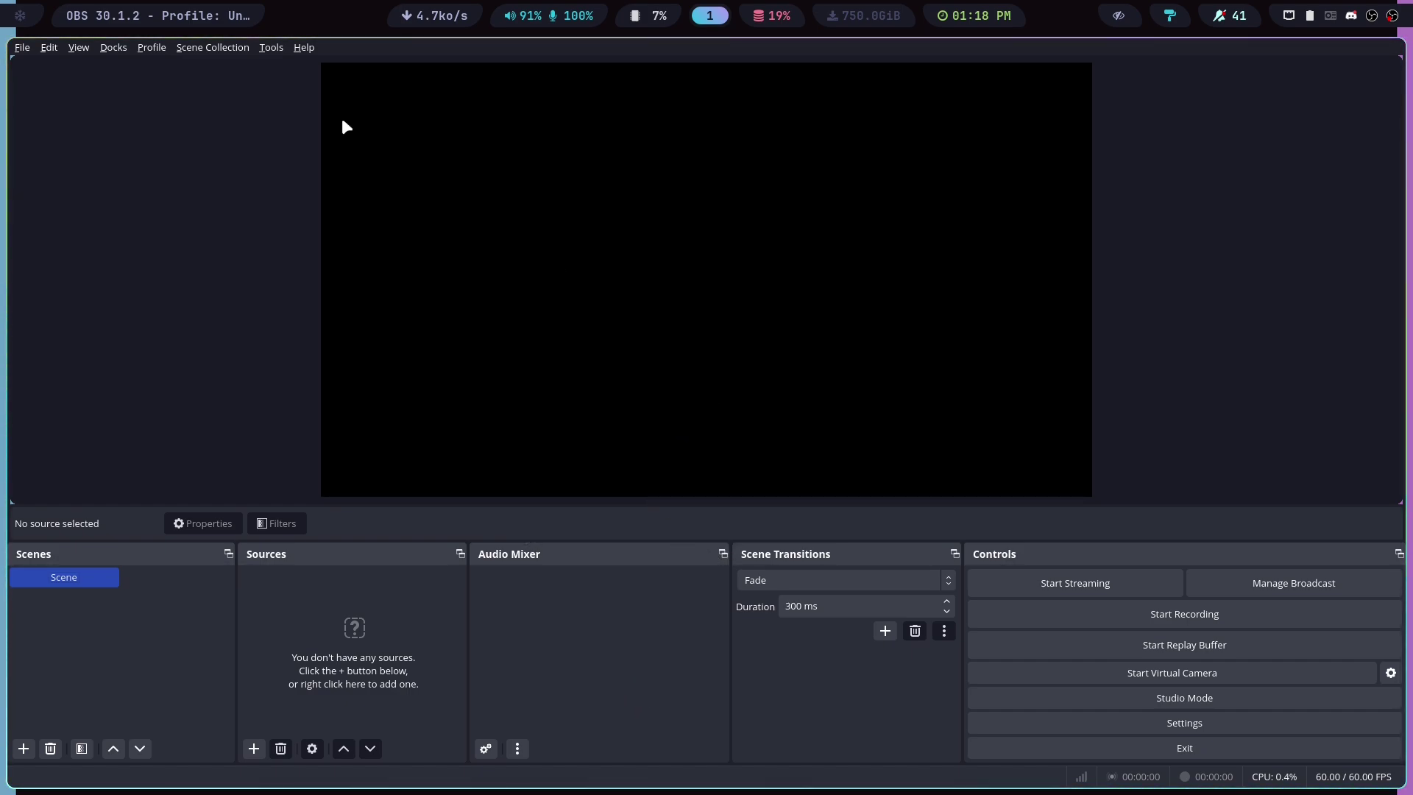
Run the Auto-Configuration Wizard for recording only, keeping the 1920x1080 canvas and preferring 60 FPS, and apply the suggested settings
{"action": "left_click", "coordinate": [264, 47]}
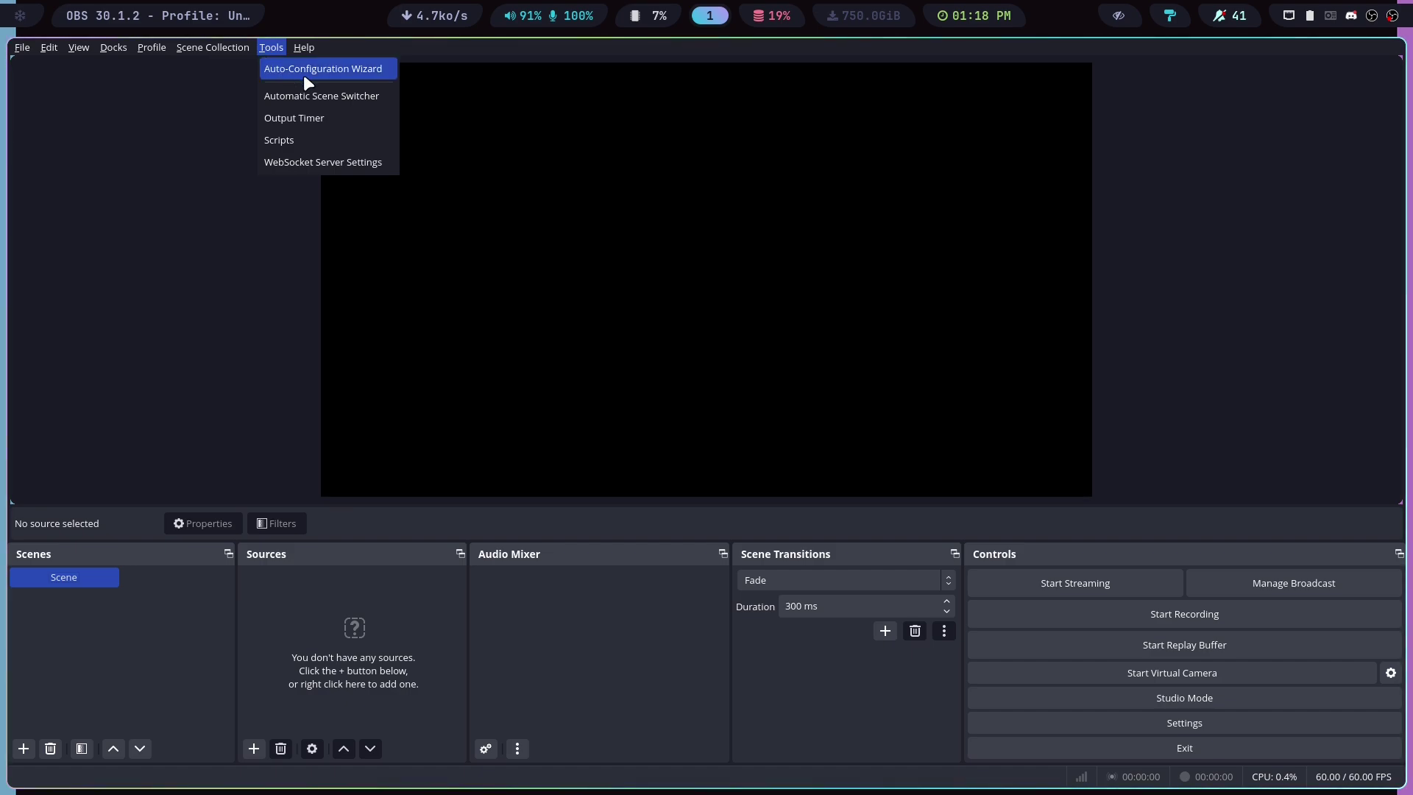
{"action": "key", "text": "Escape"}
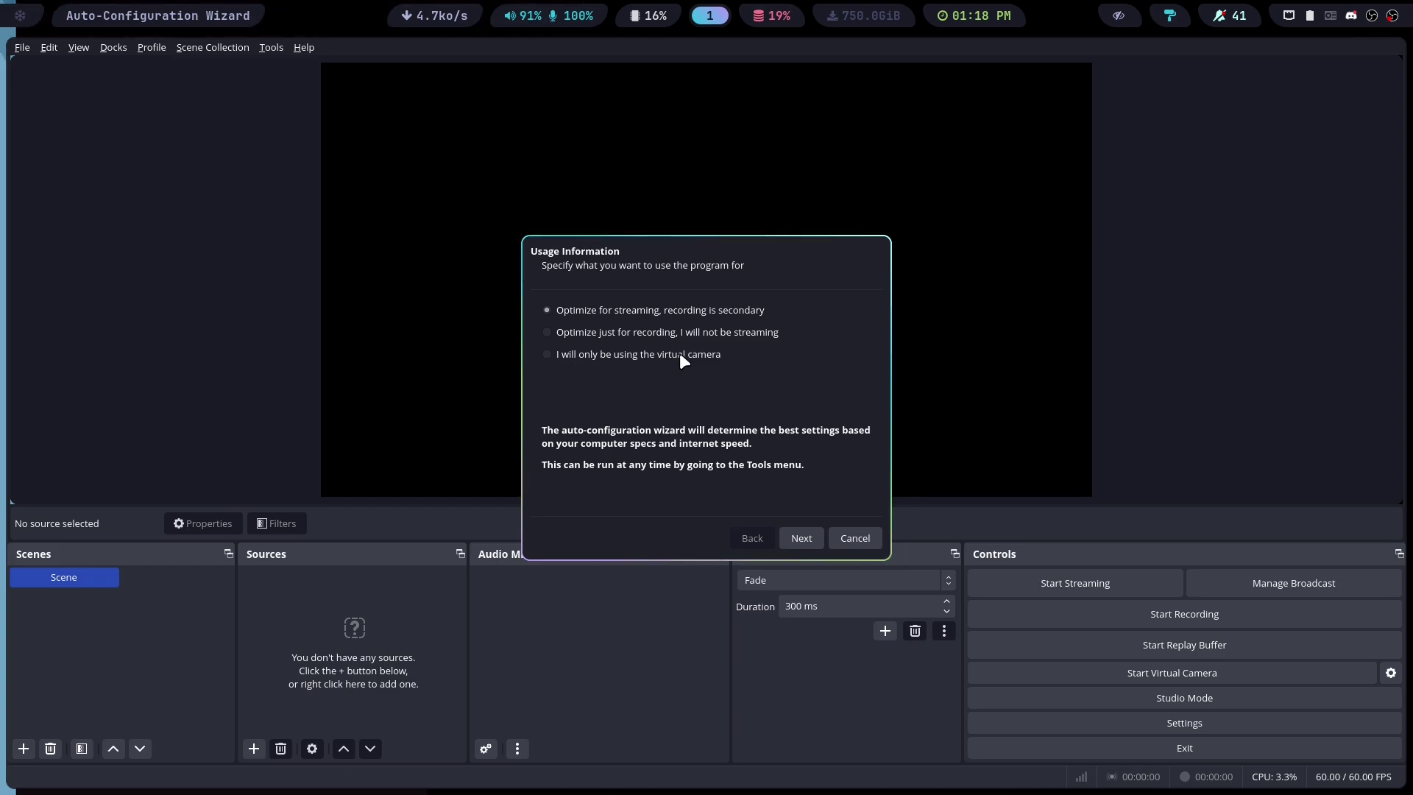
{"action": "left_click", "coordinate": [549, 333]}
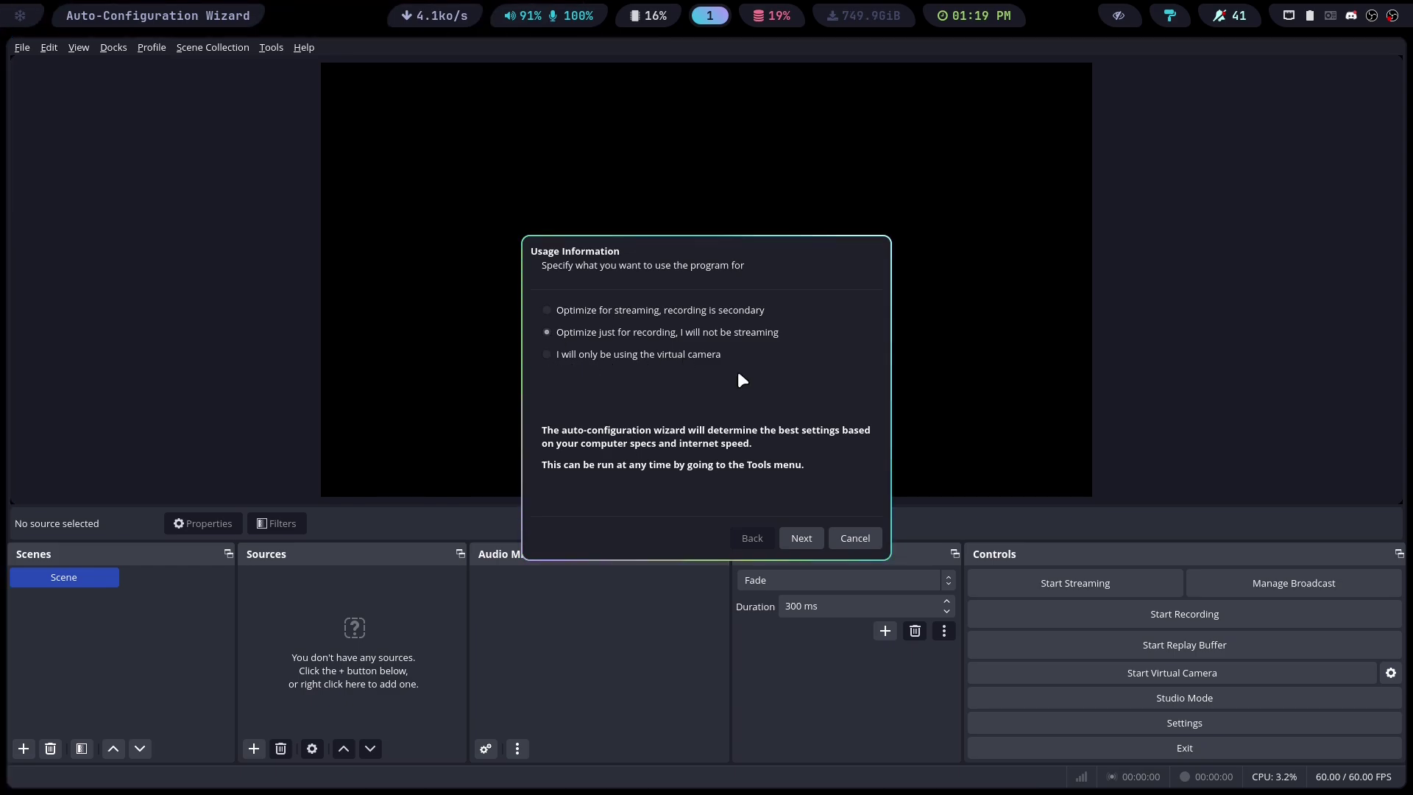
{"action": "left_click", "coordinate": [812, 542]}
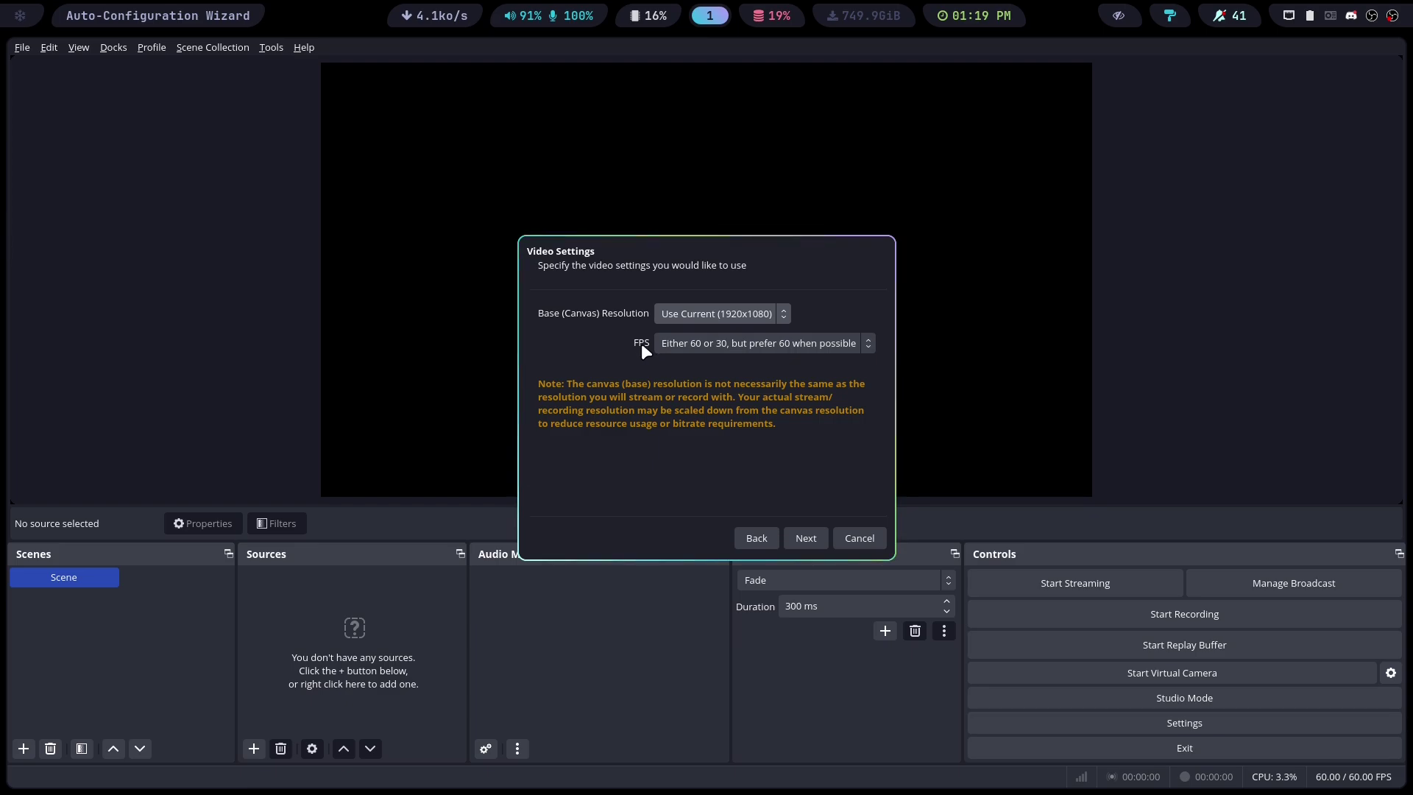
{"action": "left_click", "coordinate": [797, 542]}
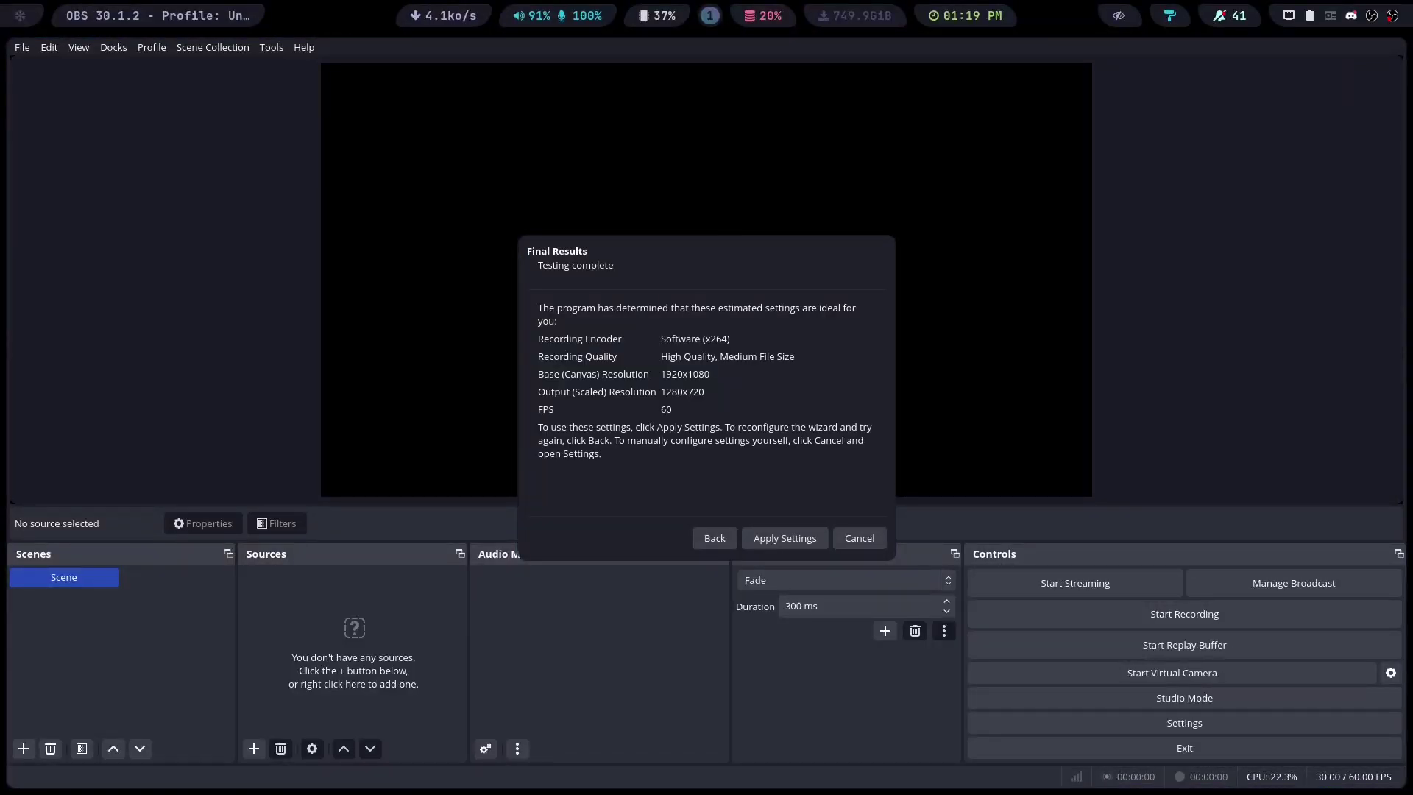
{"action": "left_click", "coordinate": [784, 538]}
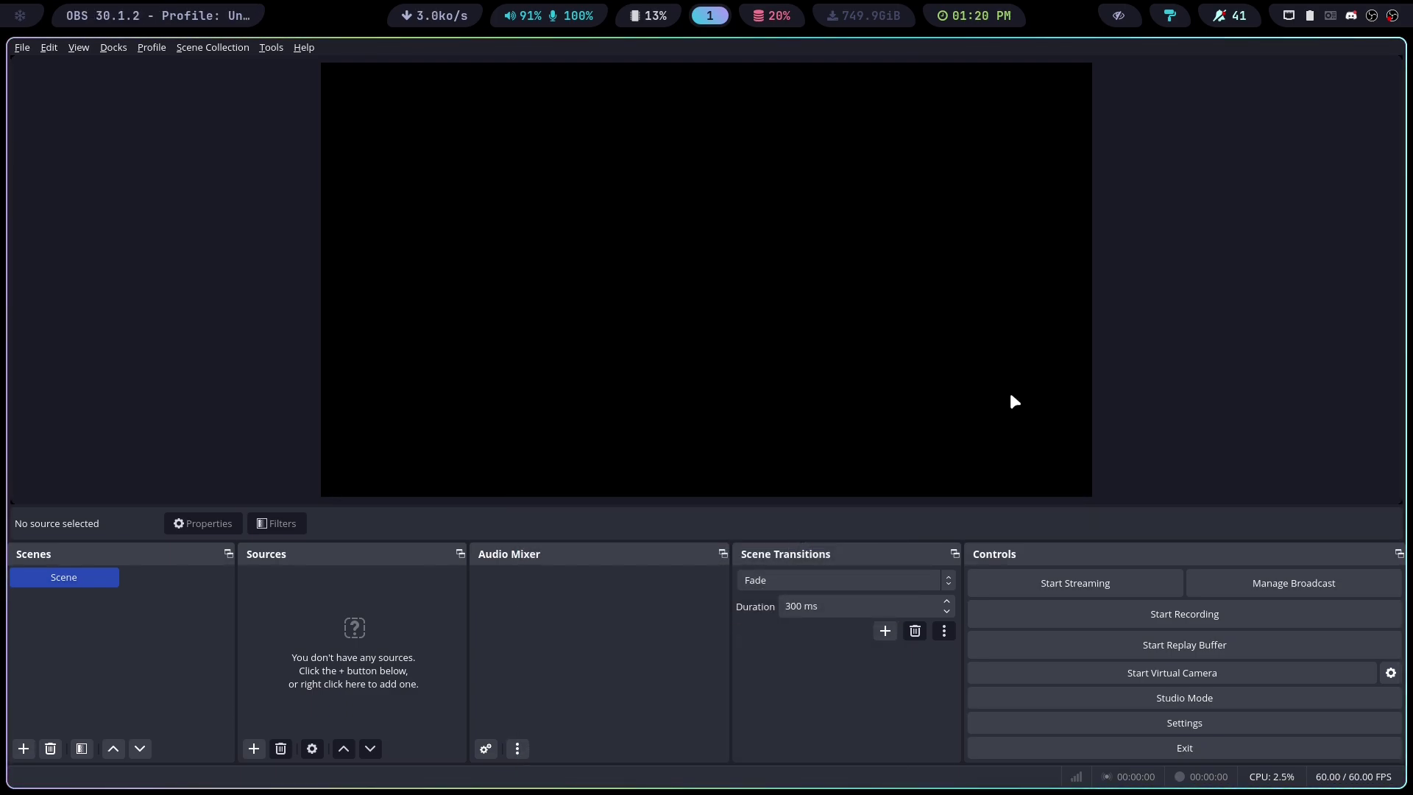
Open the program settings and review the available themes and the streaming service settings
{"action": "left_click", "coordinate": [1203, 721]}
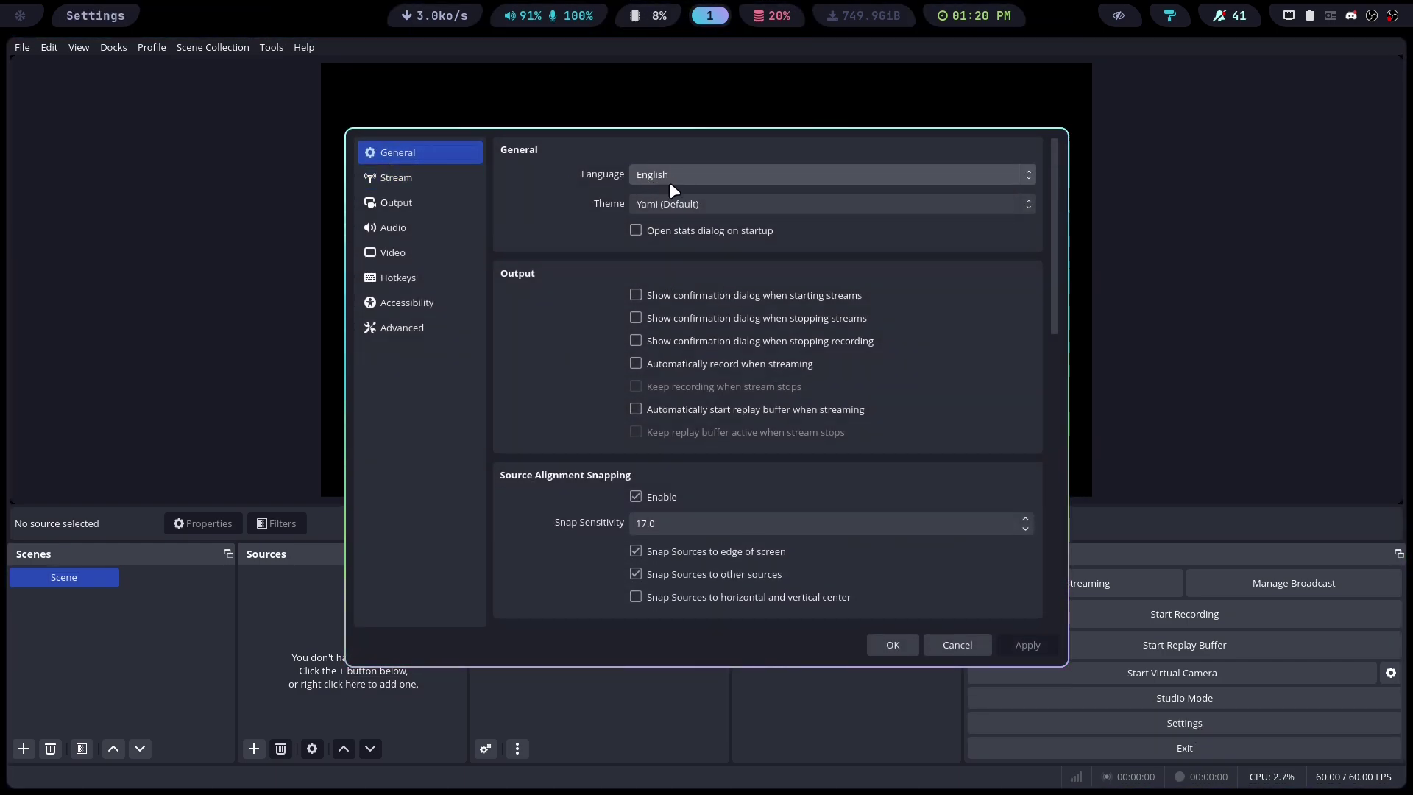
{"action": "left_click", "coordinate": [713, 205]}
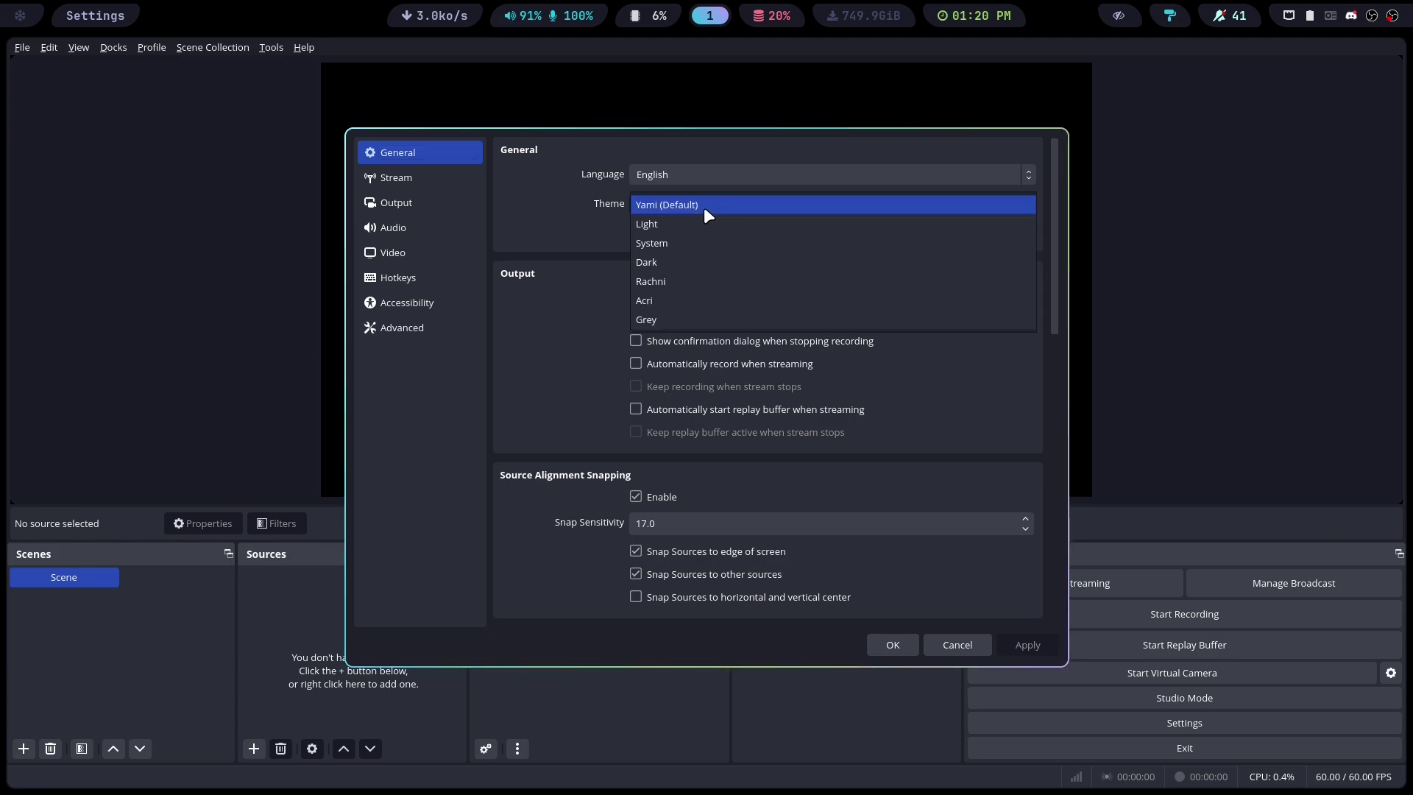
{"action": "left_click", "coordinate": [544, 210]}
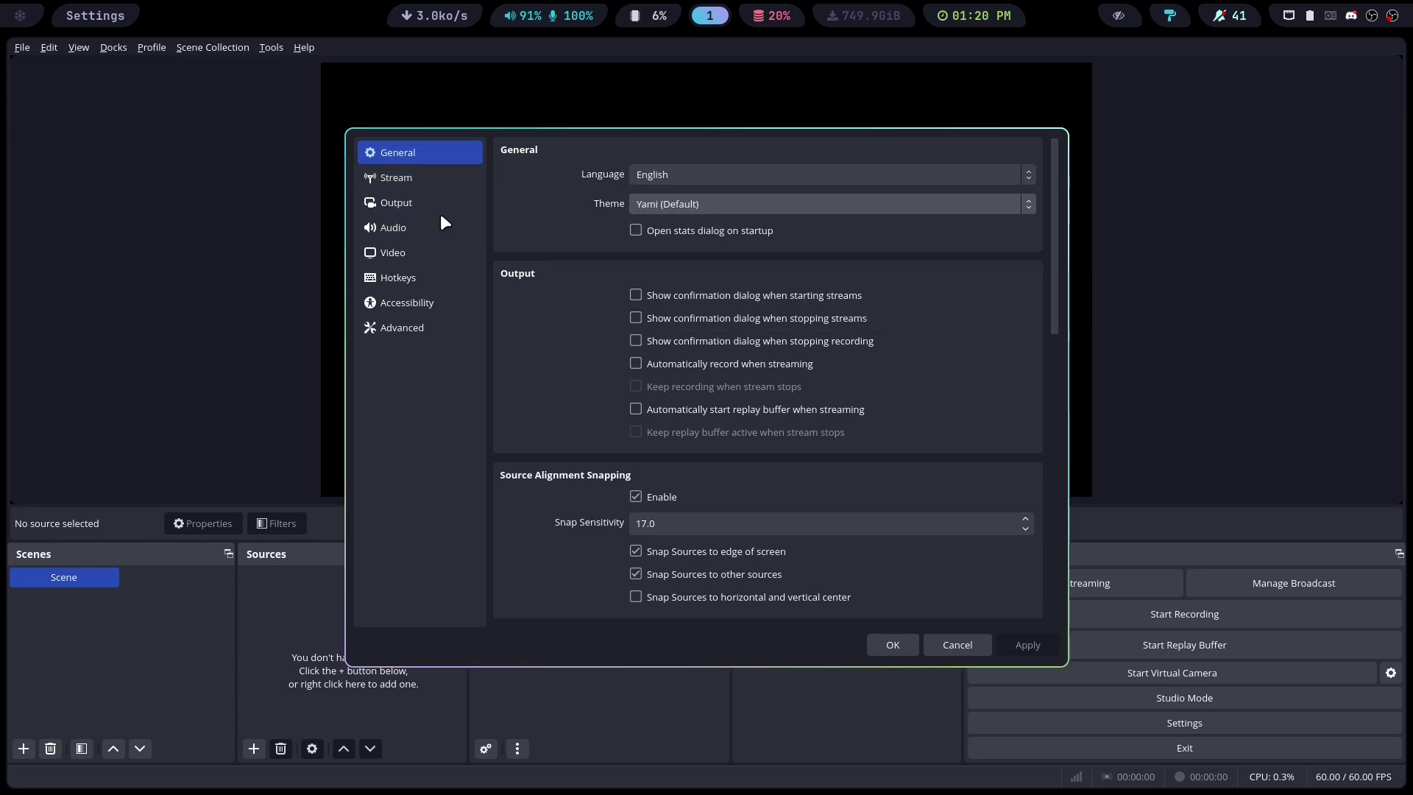
{"action": "left_click", "coordinate": [423, 178]}
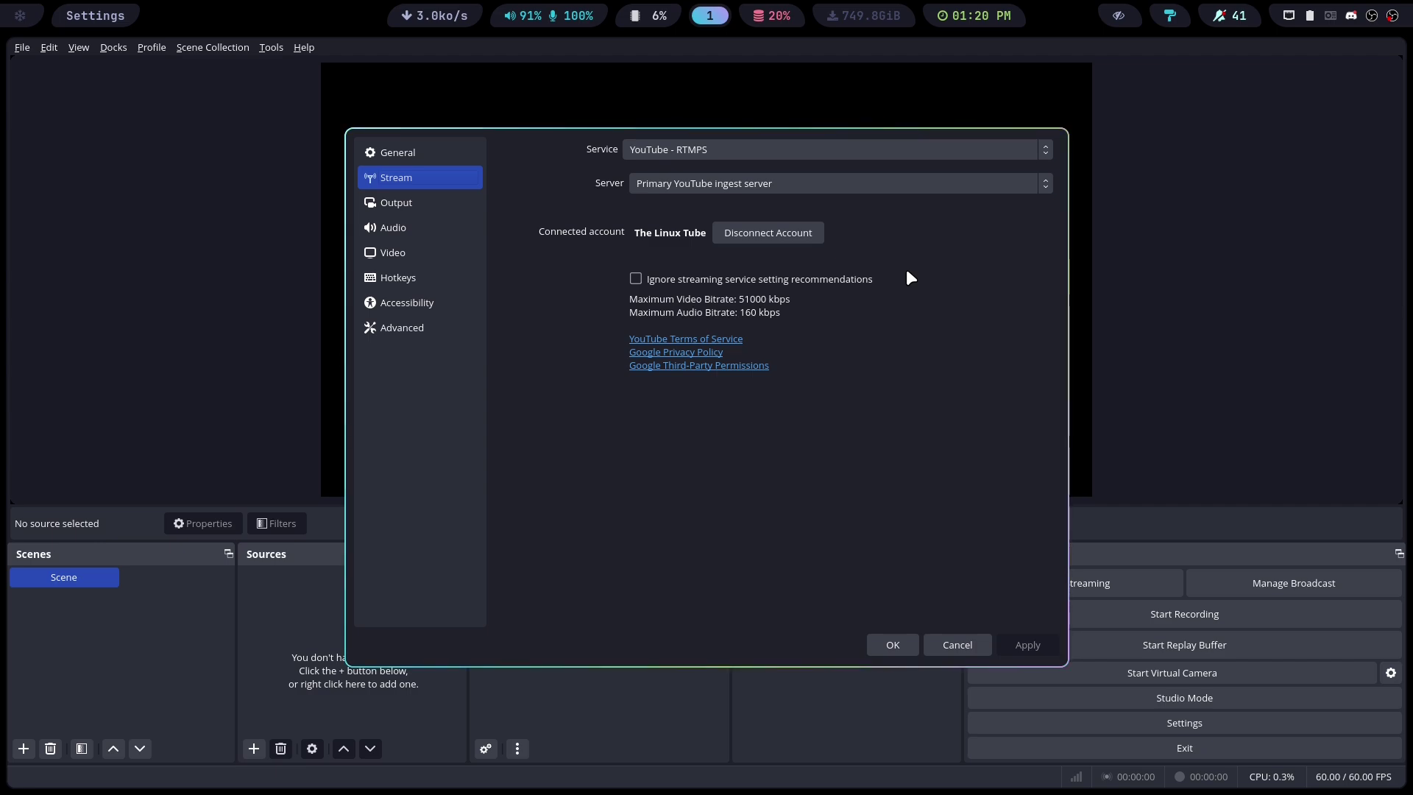
Review the simple output settings and switch the output mode to Advanced
{"action": "left_click", "coordinate": [401, 200]}
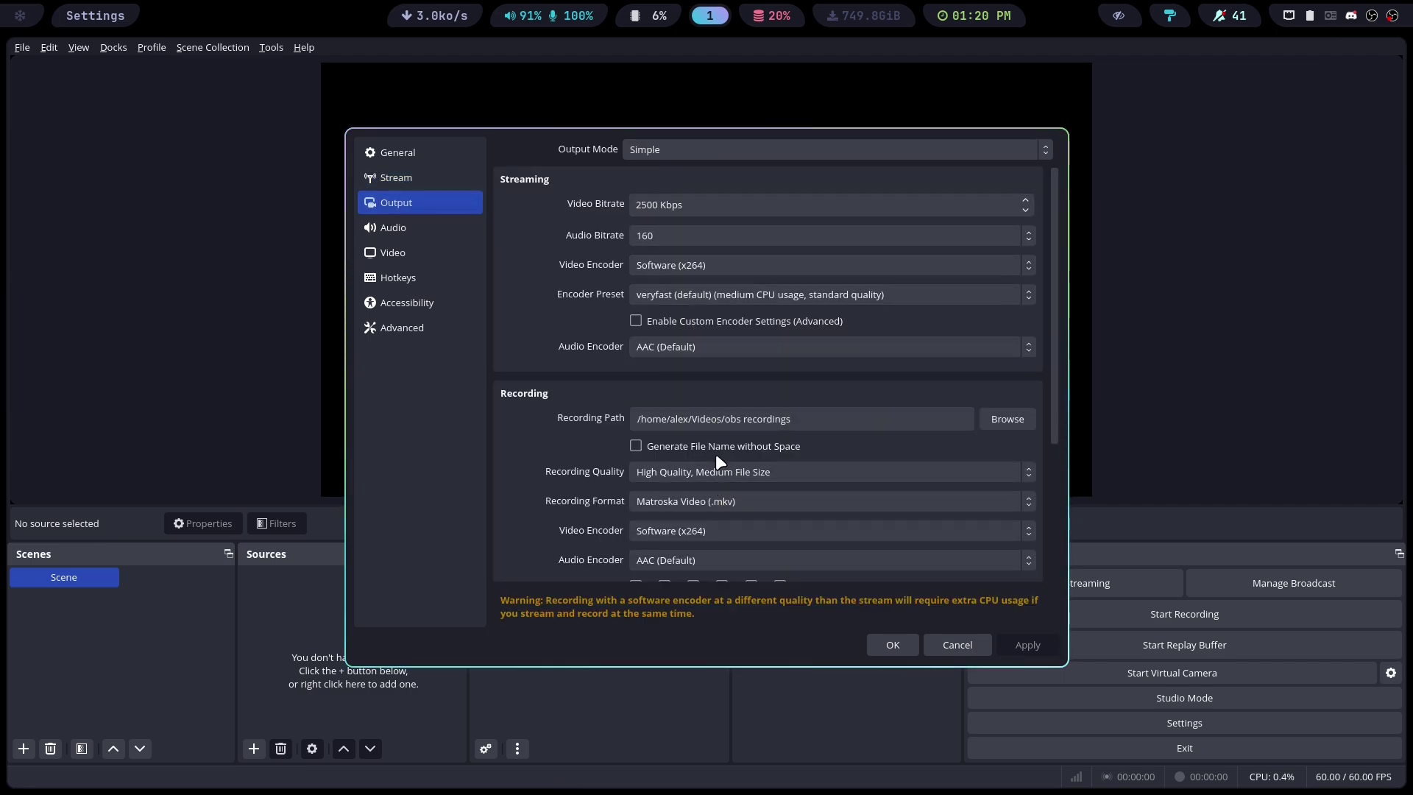
{"action": "left_click", "coordinate": [668, 268]}
{"action": "left_click", "coordinate": [669, 270]}
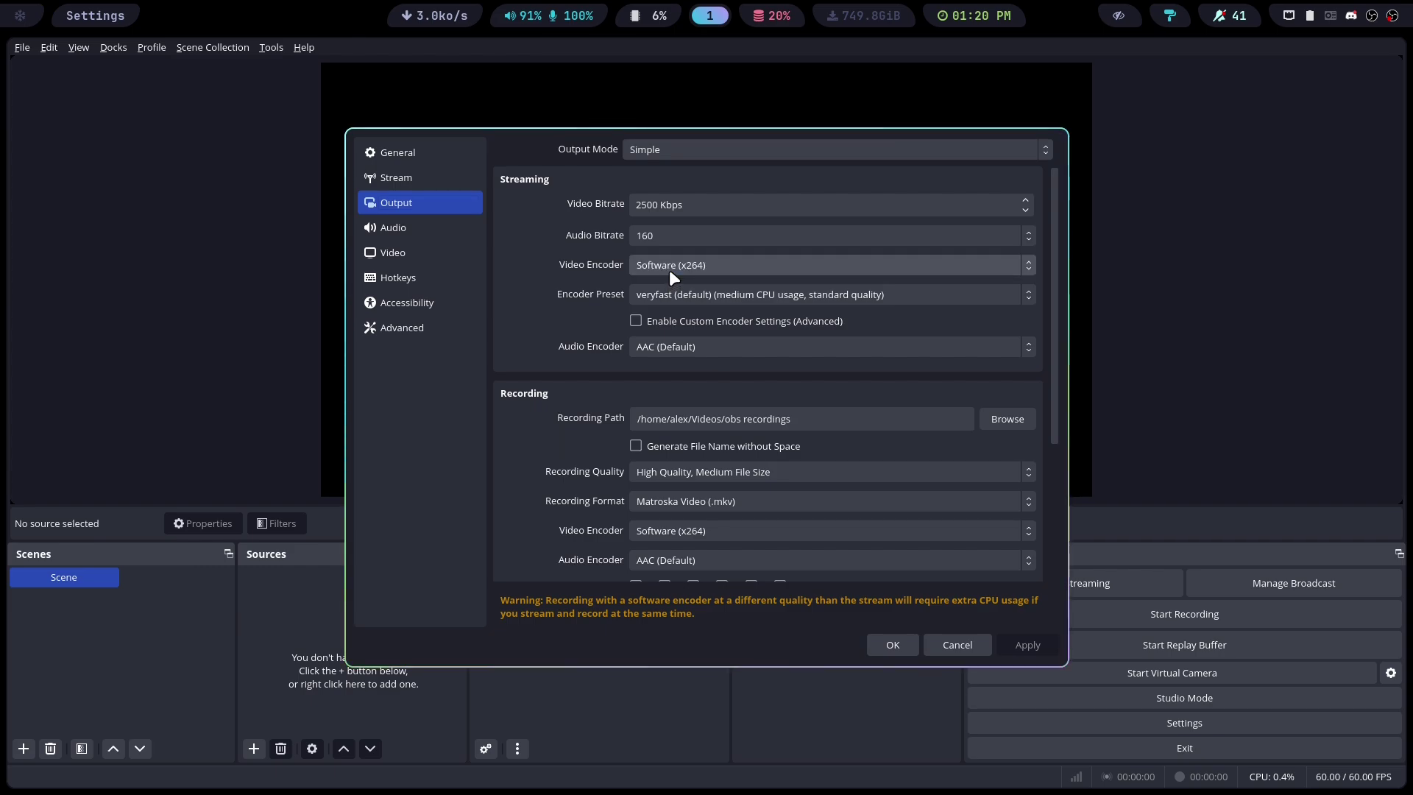
{"action": "scroll", "coordinate": [754, 371], "scroll_direction": "down", "scroll_amount": 3}
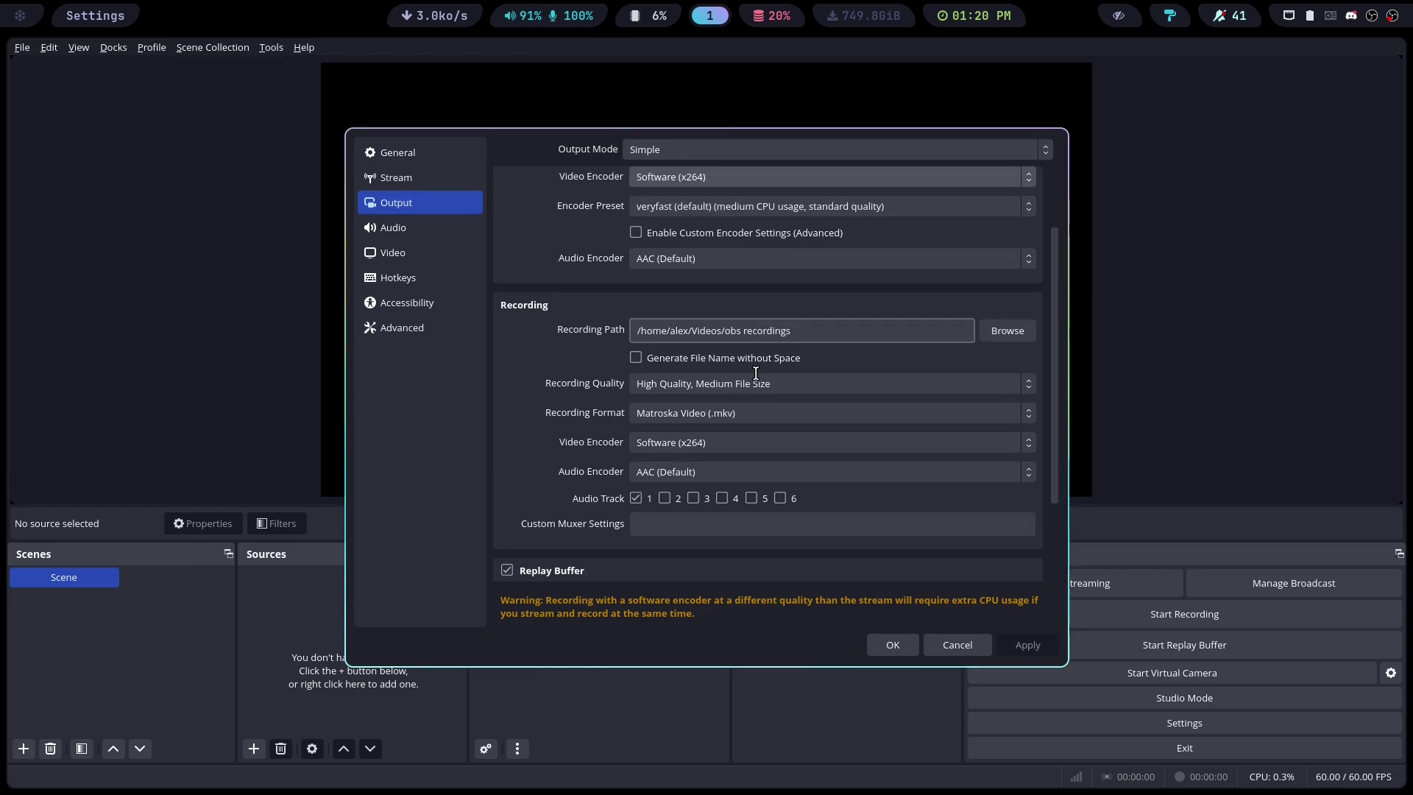
{"action": "left_click", "coordinate": [638, 149]}
{"action": "left_click", "coordinate": [653, 168]}
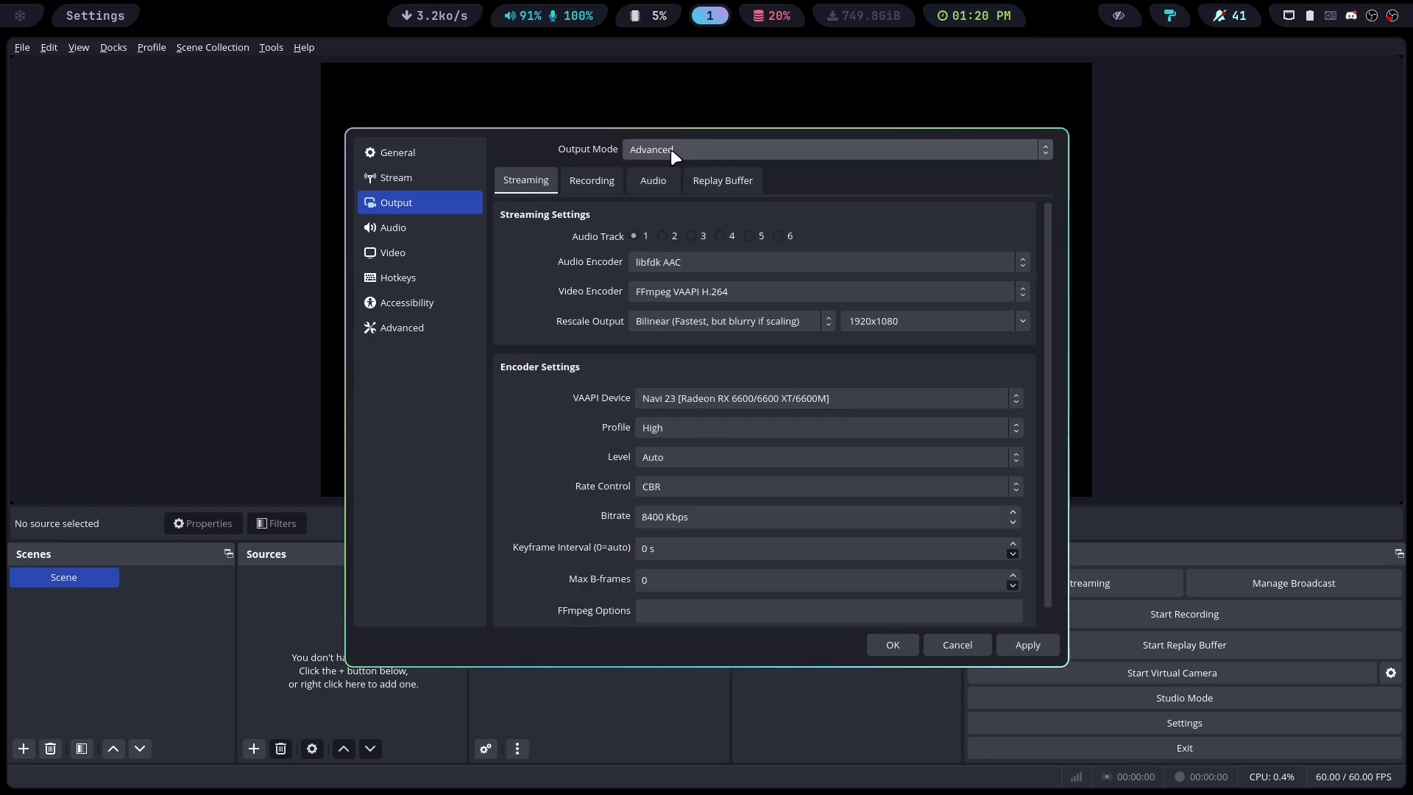
Compare the streaming video encoders by trying x264 and returning to FFmpeg VAAPI H.264
{"action": "left_click", "coordinate": [689, 295]}
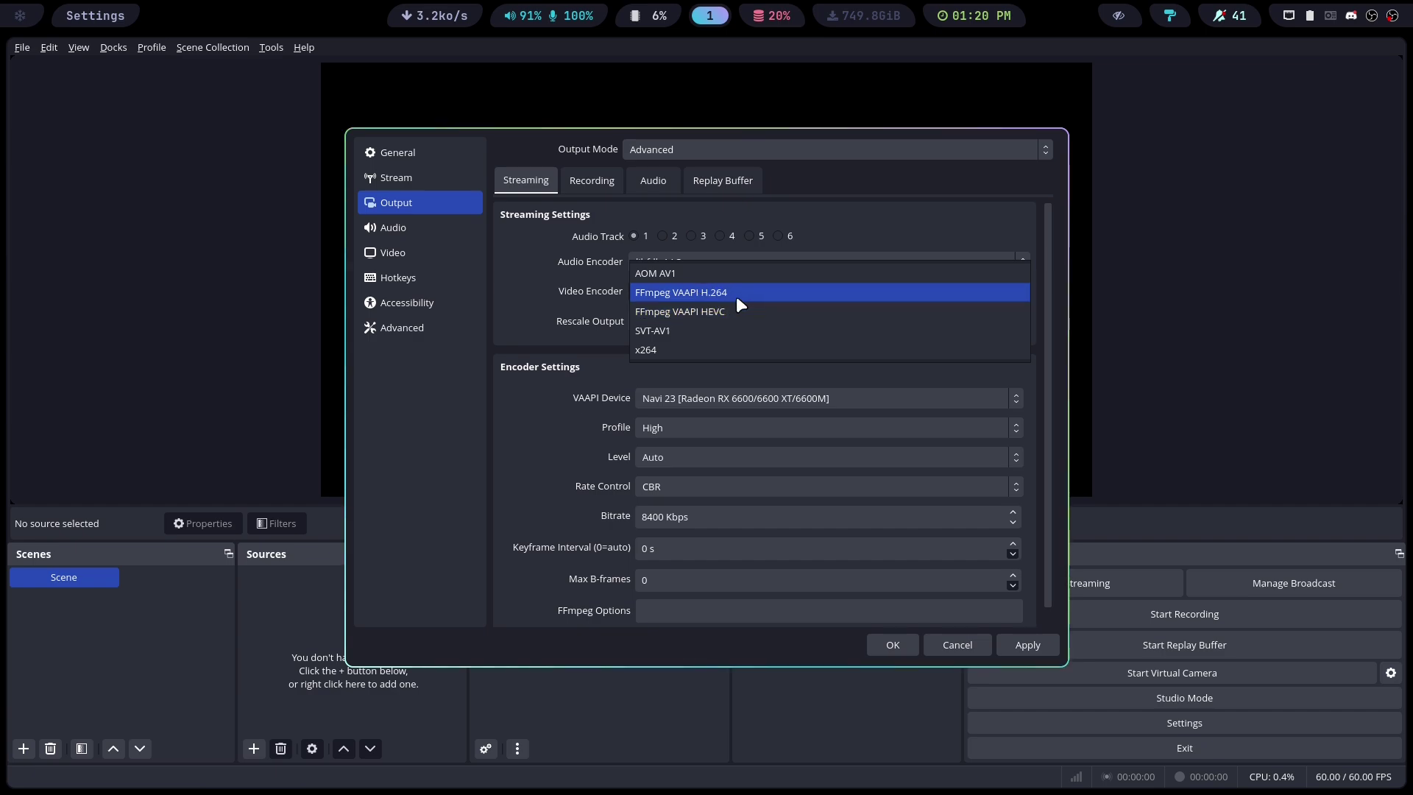
{"action": "left_click", "coordinate": [718, 291]}
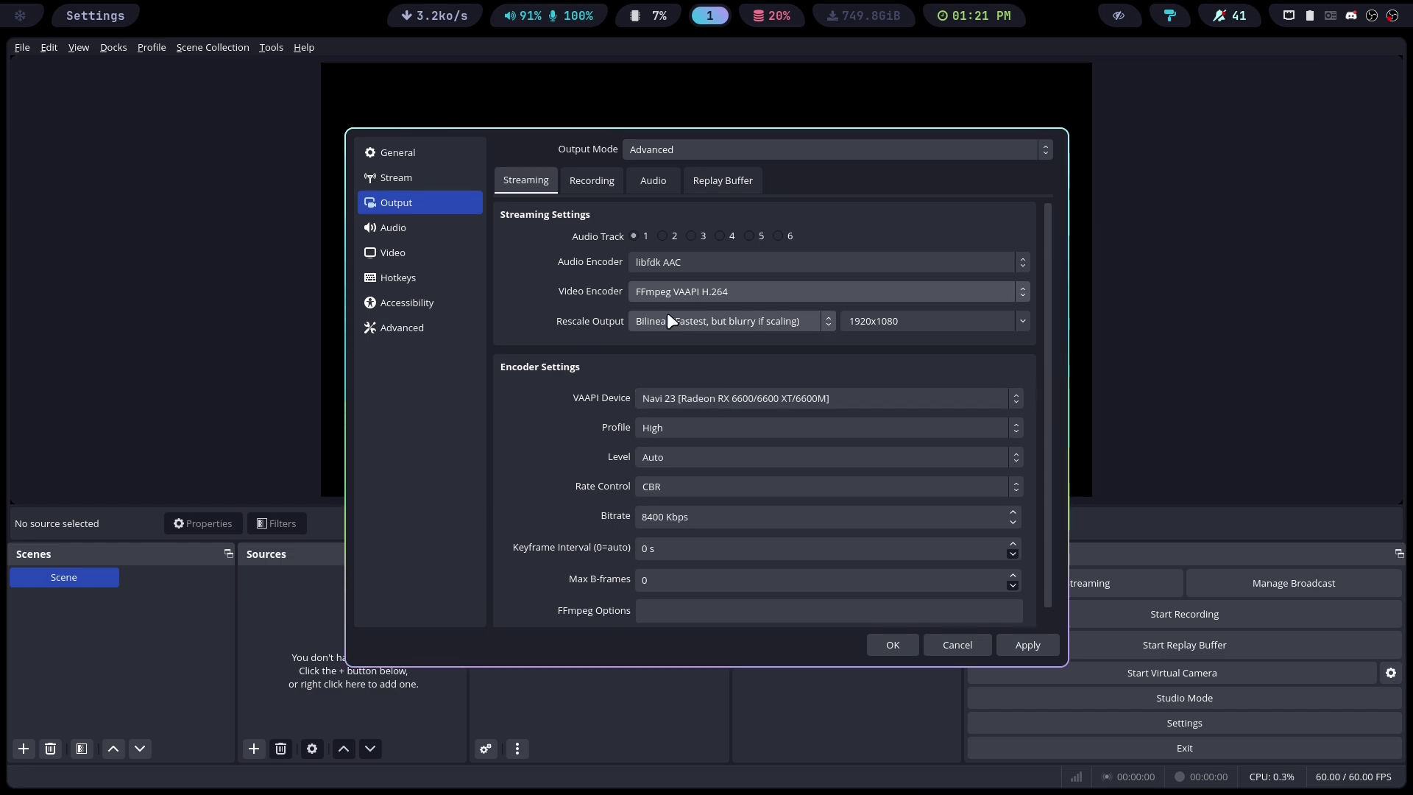
{"action": "left_click", "coordinate": [677, 285]}
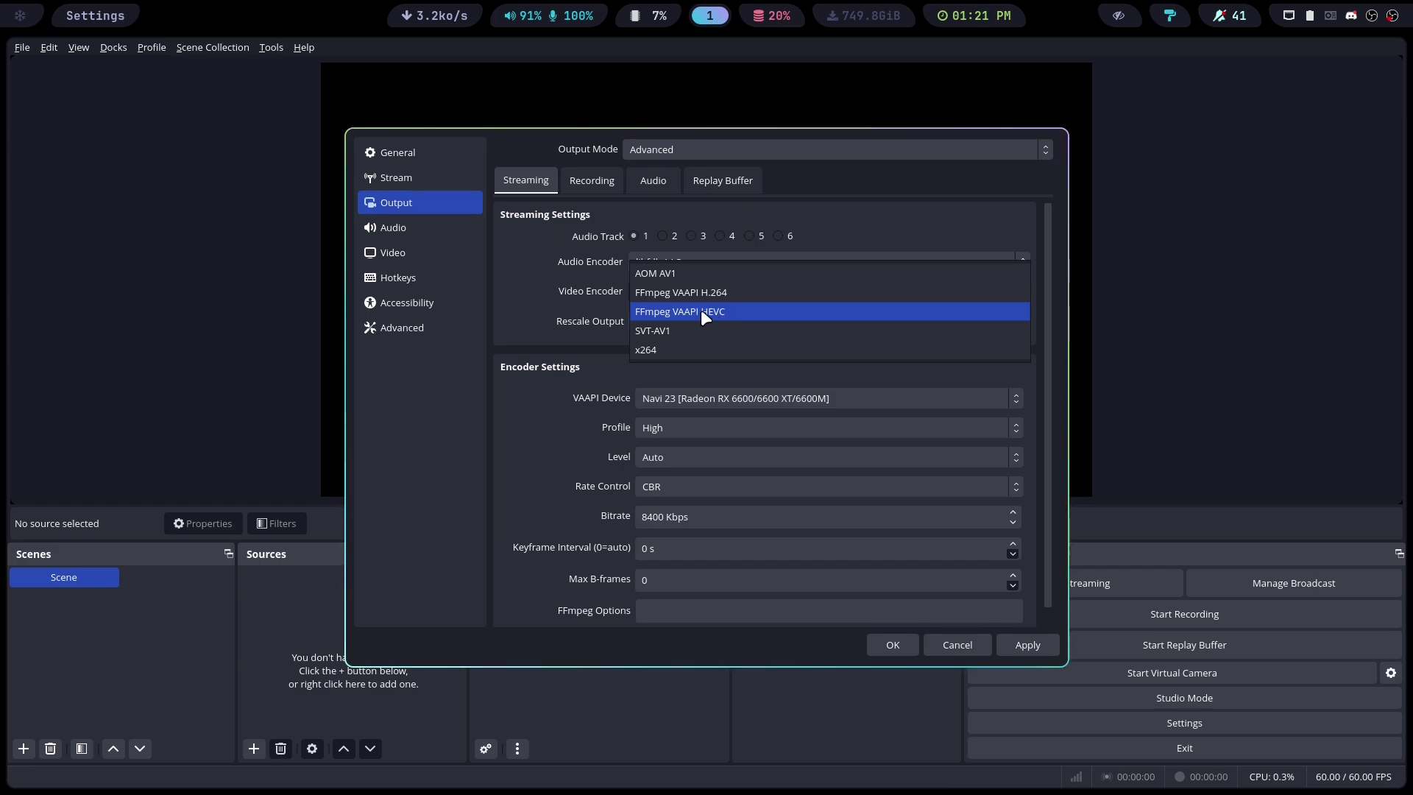
{"action": "left_click", "coordinate": [668, 350]}
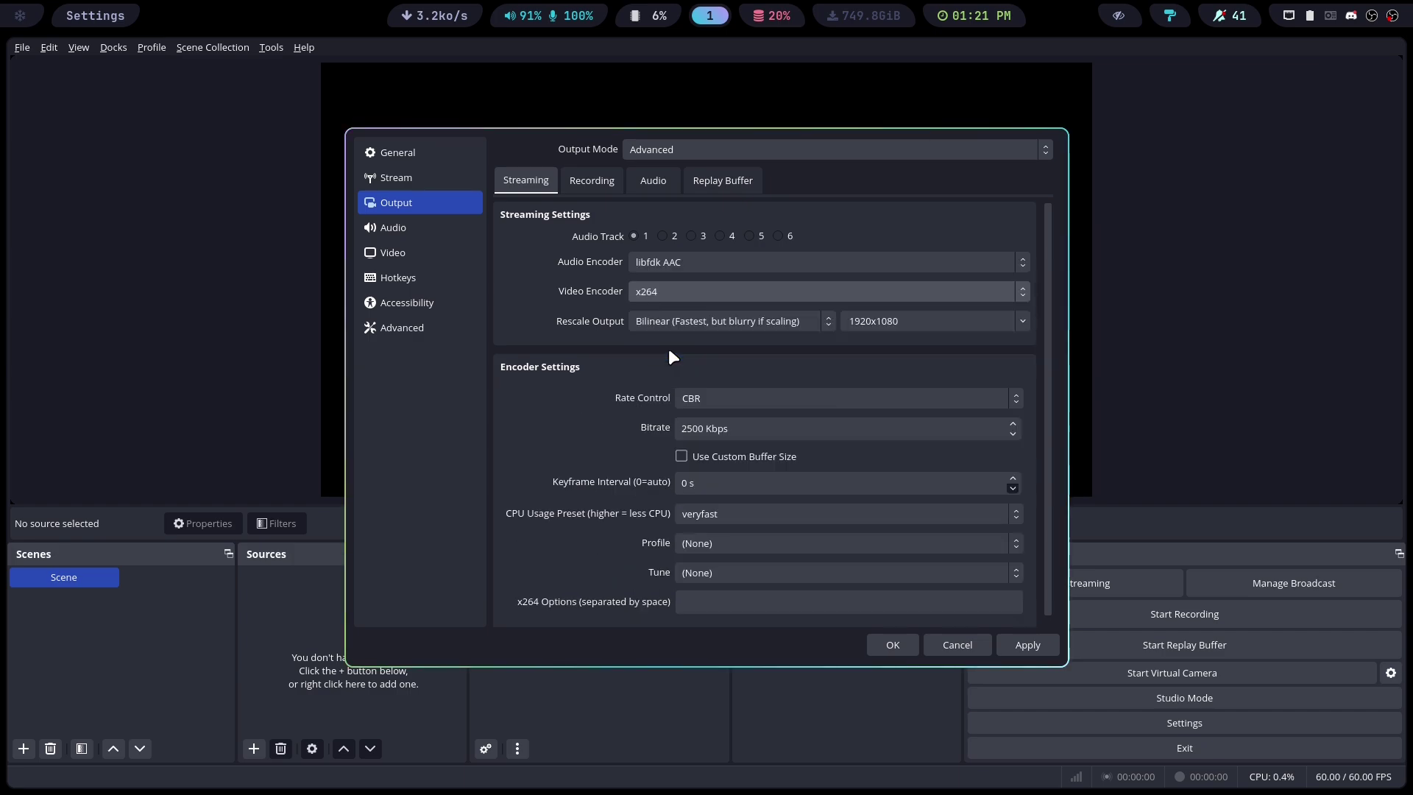
{"action": "left_click", "coordinate": [666, 295]}
{"action": "left_click", "coordinate": [684, 242]}
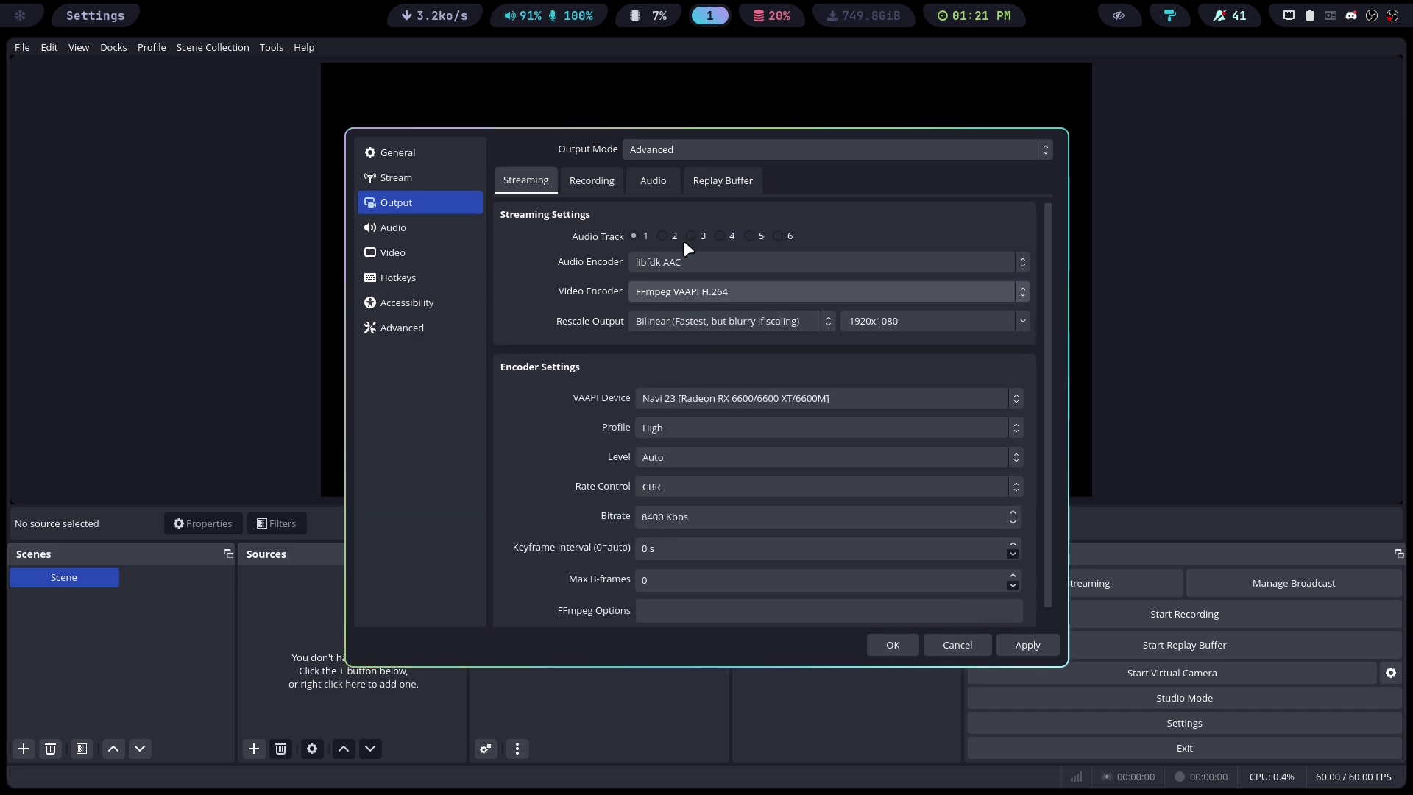
{"action": "left_click", "coordinate": [684, 296]}
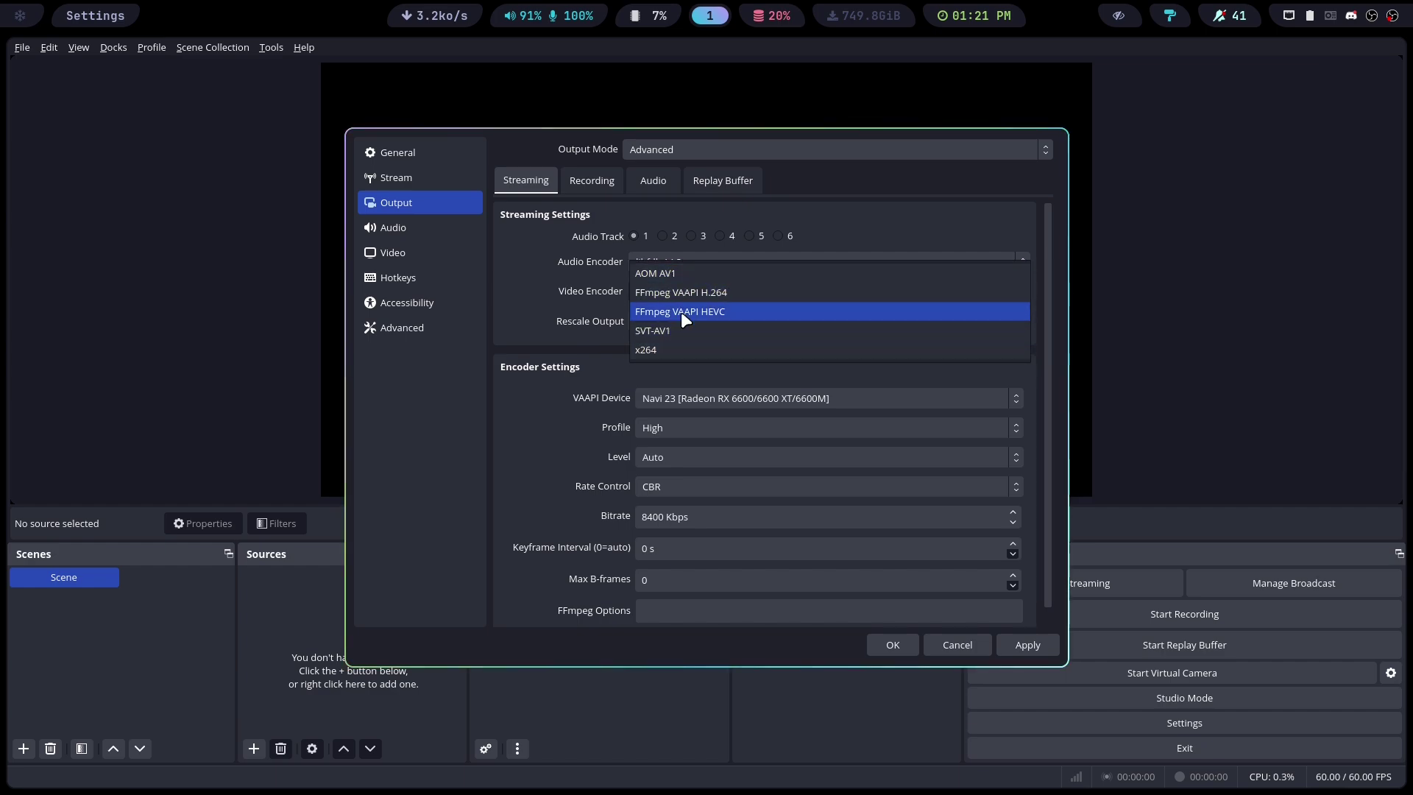
{"action": "left_click", "coordinate": [818, 202]}
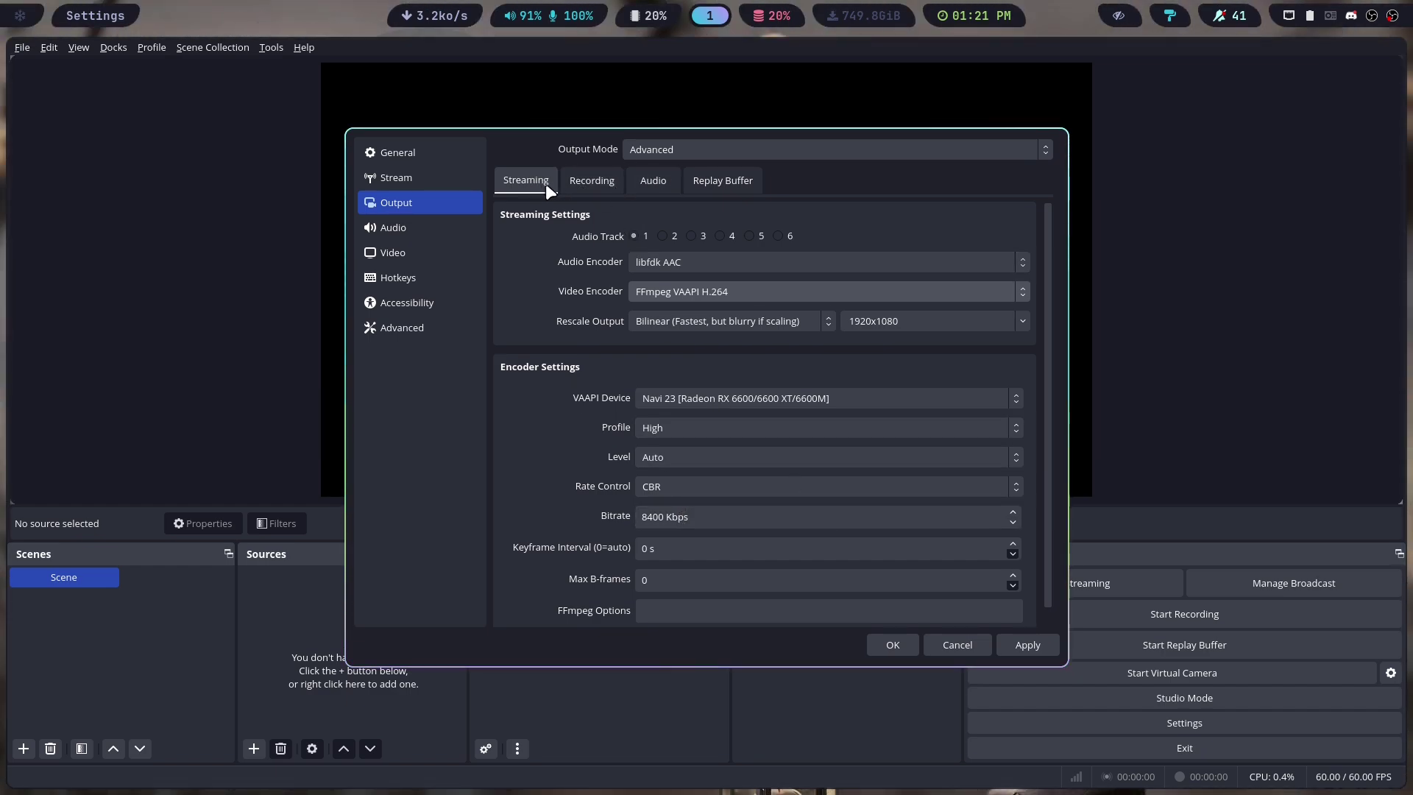
Review the advanced recording settings, including recording format, video and audio encoders, rescaling, rate control and bitrate
{"action": "left_click", "coordinate": [583, 179]}
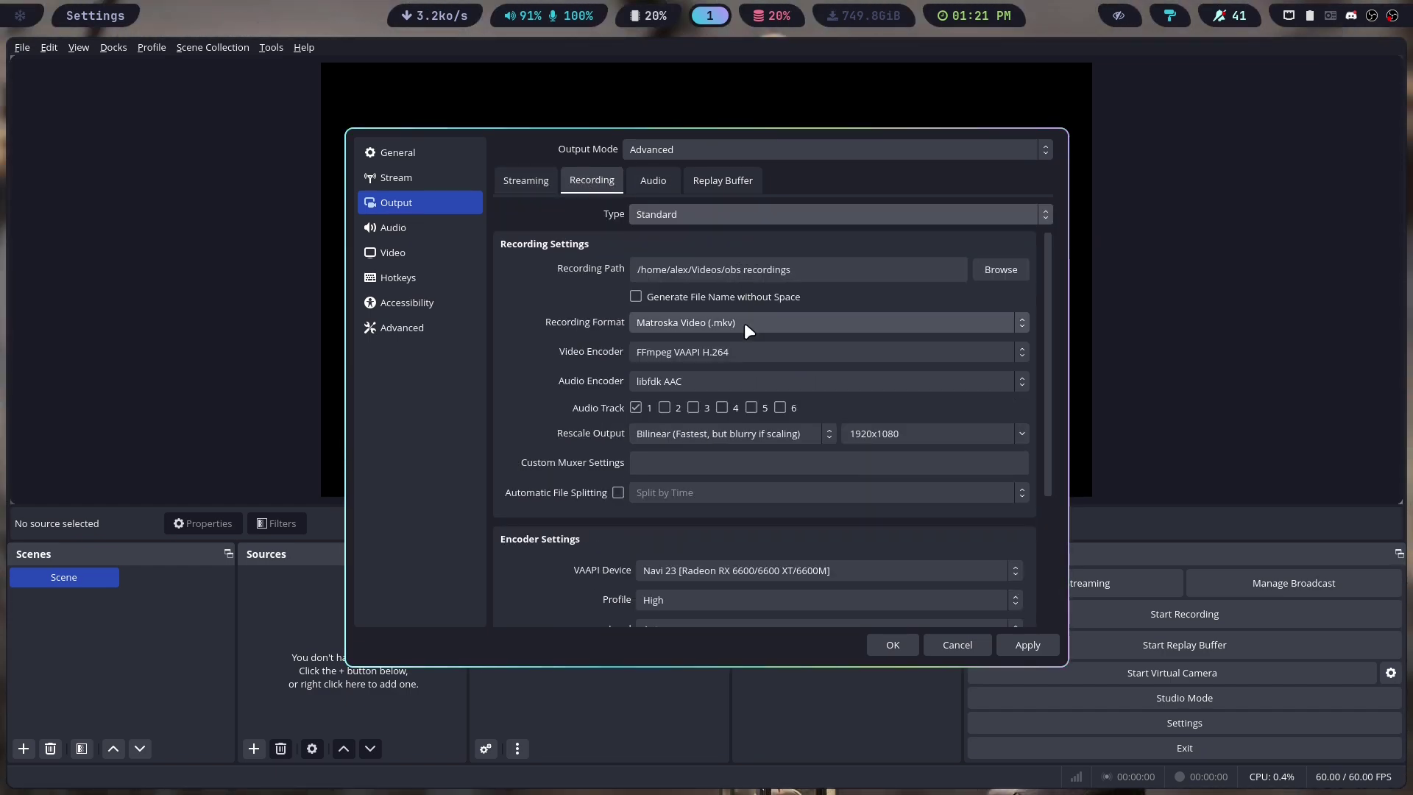
{"action": "scroll", "coordinate": [730, 403], "scroll_direction": "down", "scroll_amount": 1}
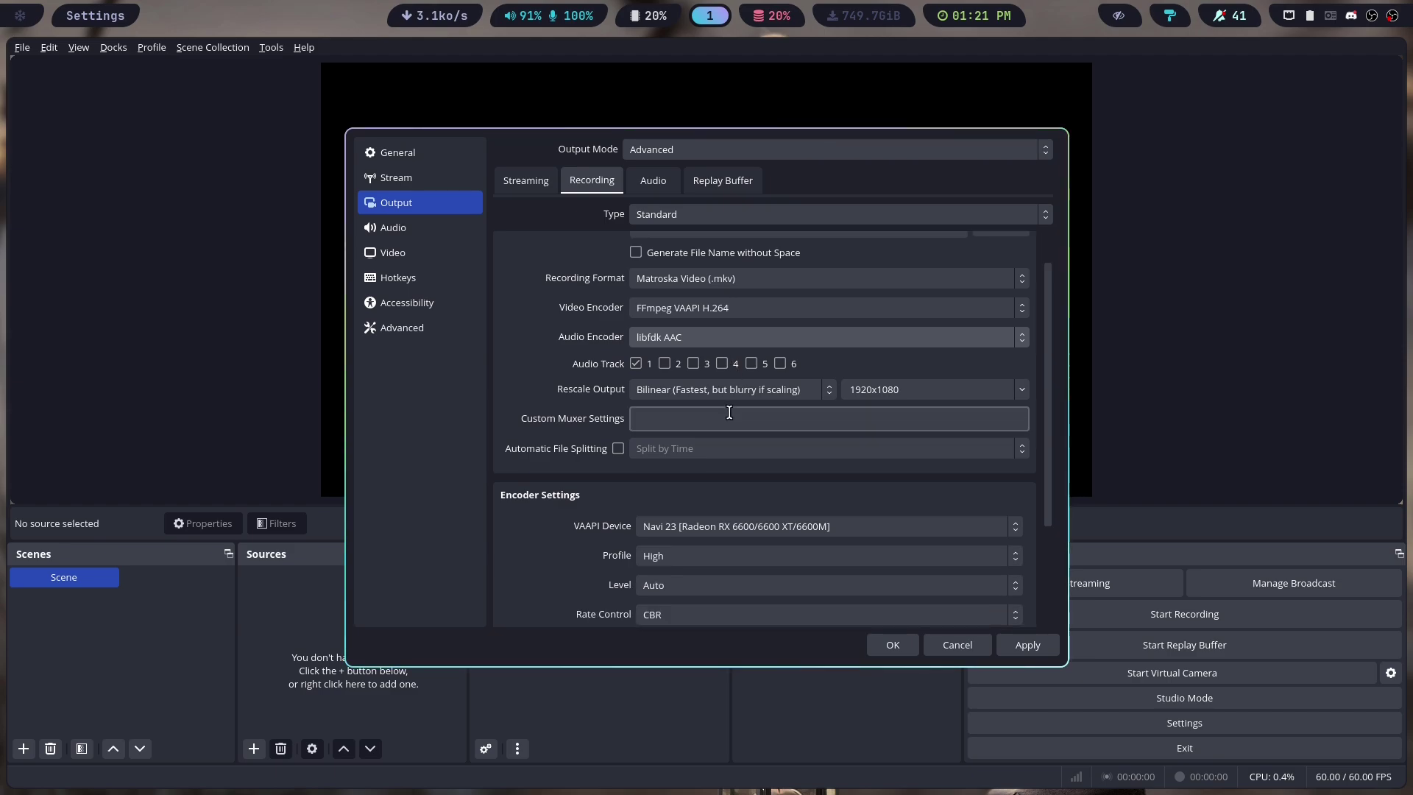
{"action": "scroll", "coordinate": [729, 412], "scroll_direction": "down", "scroll_amount": 2}
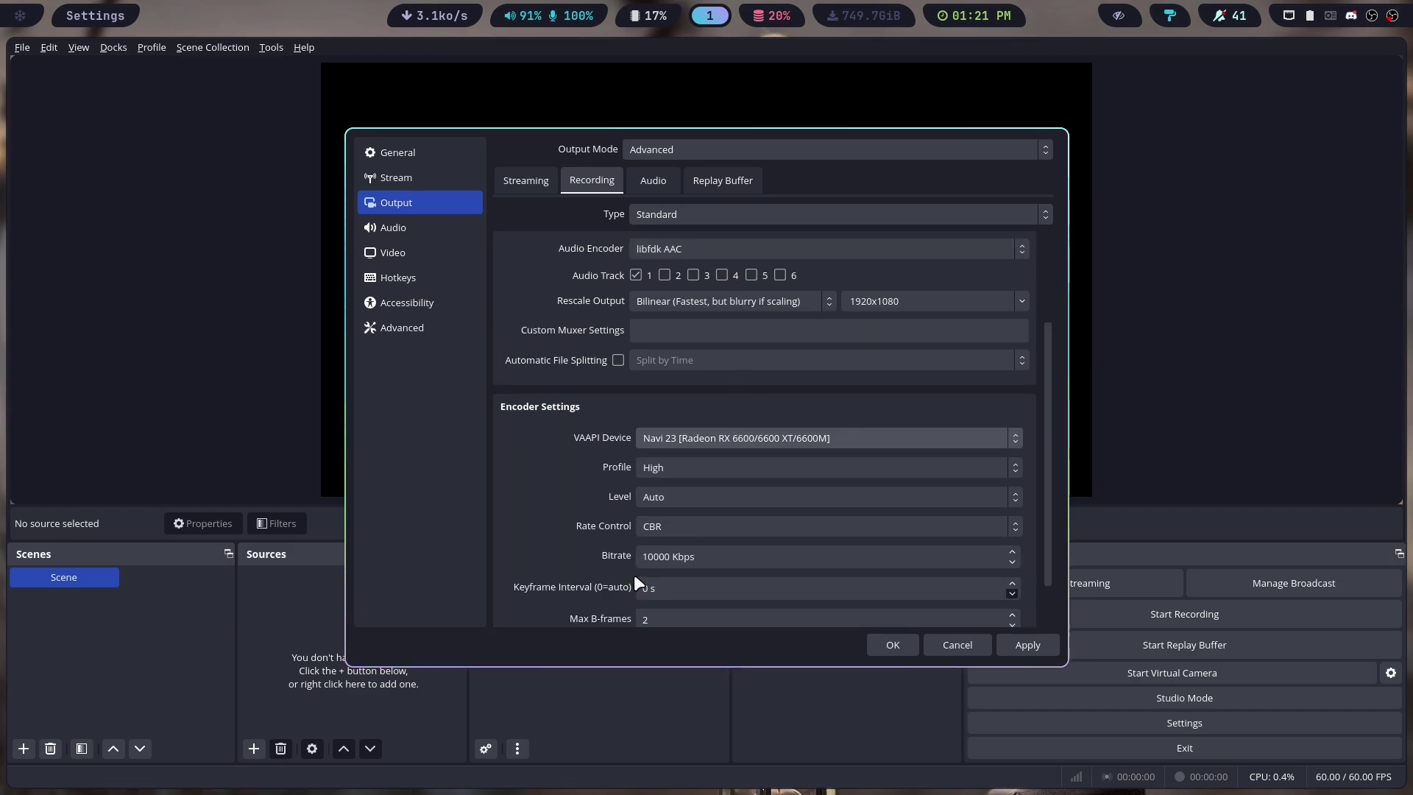
{"action": "left_click", "coordinate": [672, 559]}
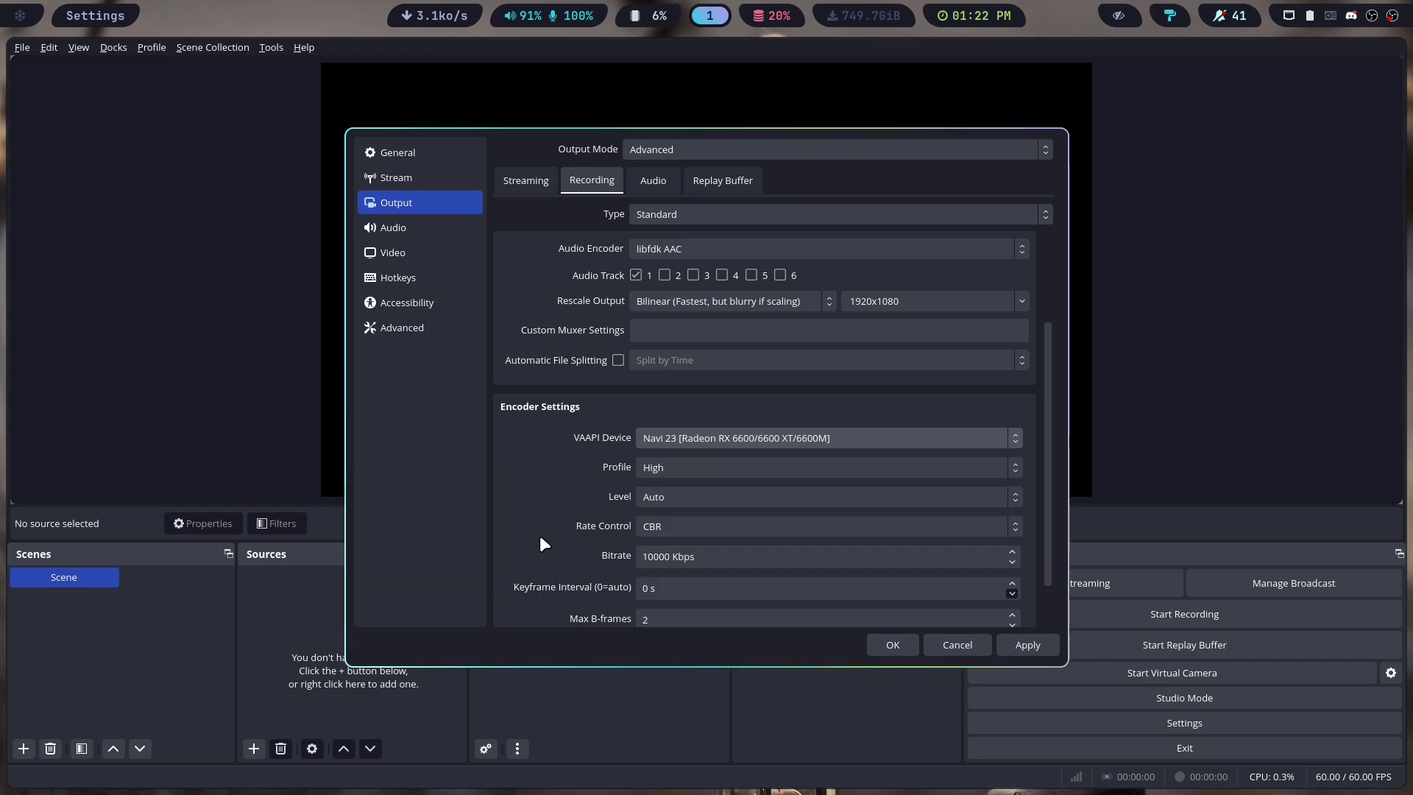
{"action": "scroll", "coordinate": [540, 536], "scroll_direction": "up", "scroll_amount": 1}
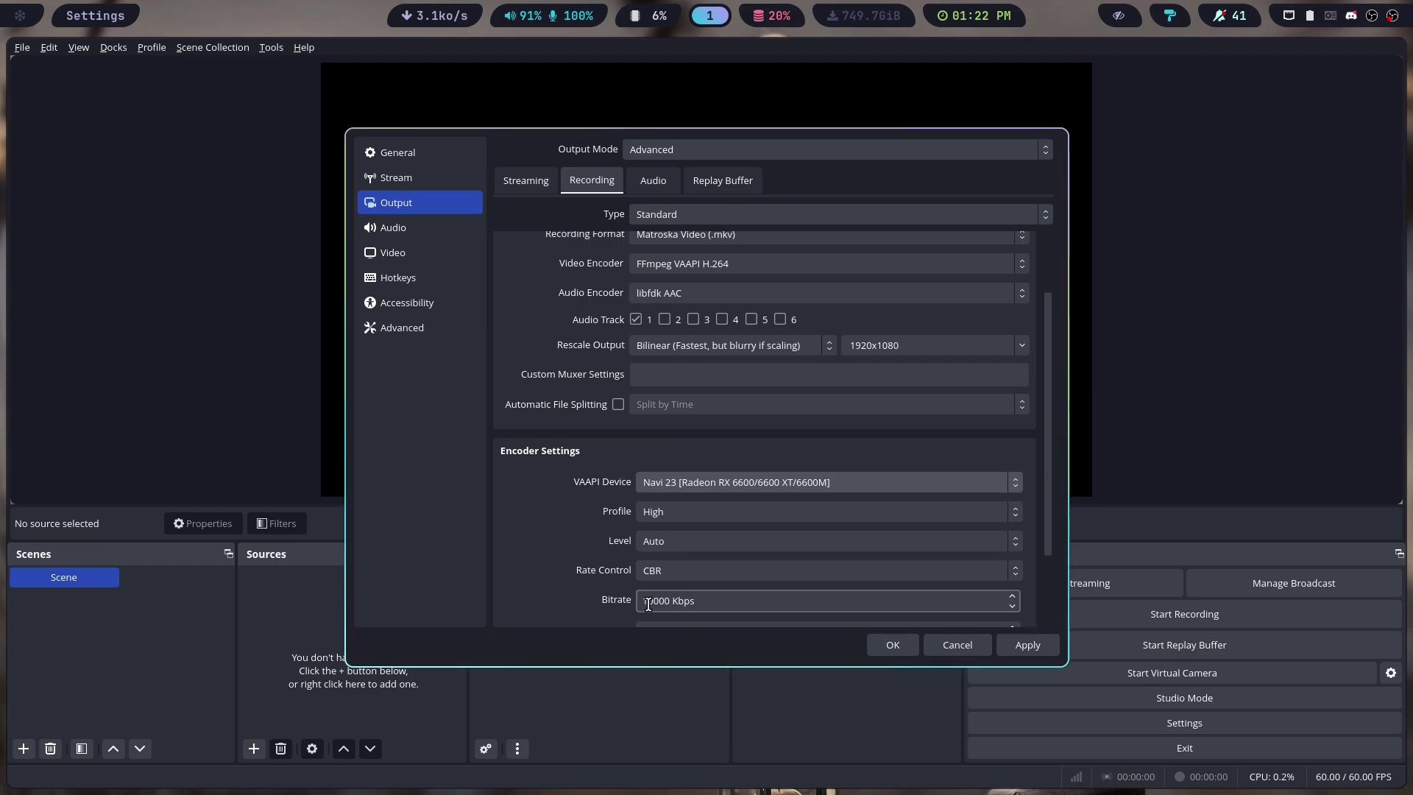
{"action": "scroll", "coordinate": [651, 599], "scroll_direction": "up", "scroll_amount": 1}
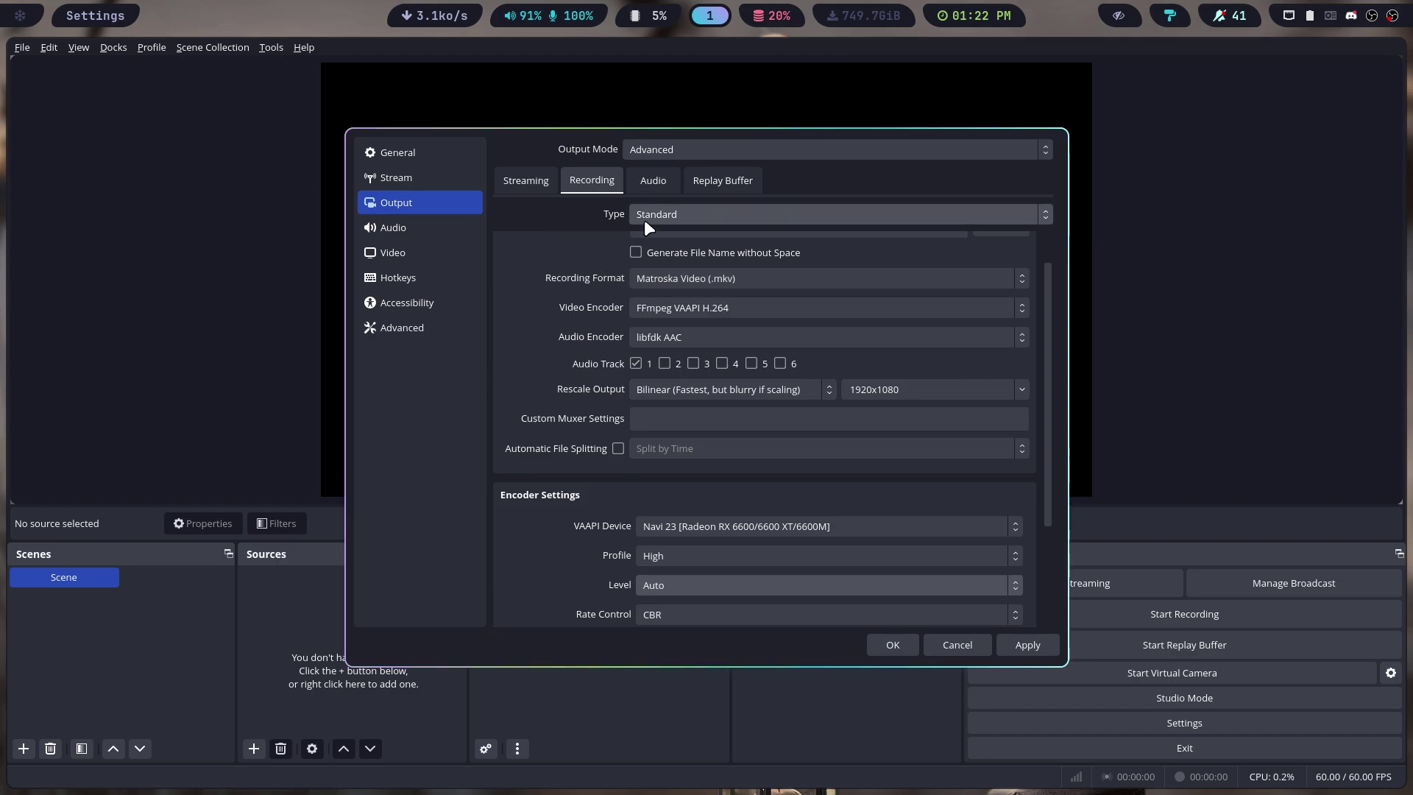
Check the audio track bitrates and replay buffer options, and apply the advanced output settings before closing the settings
{"action": "left_click", "coordinate": [653, 181]}
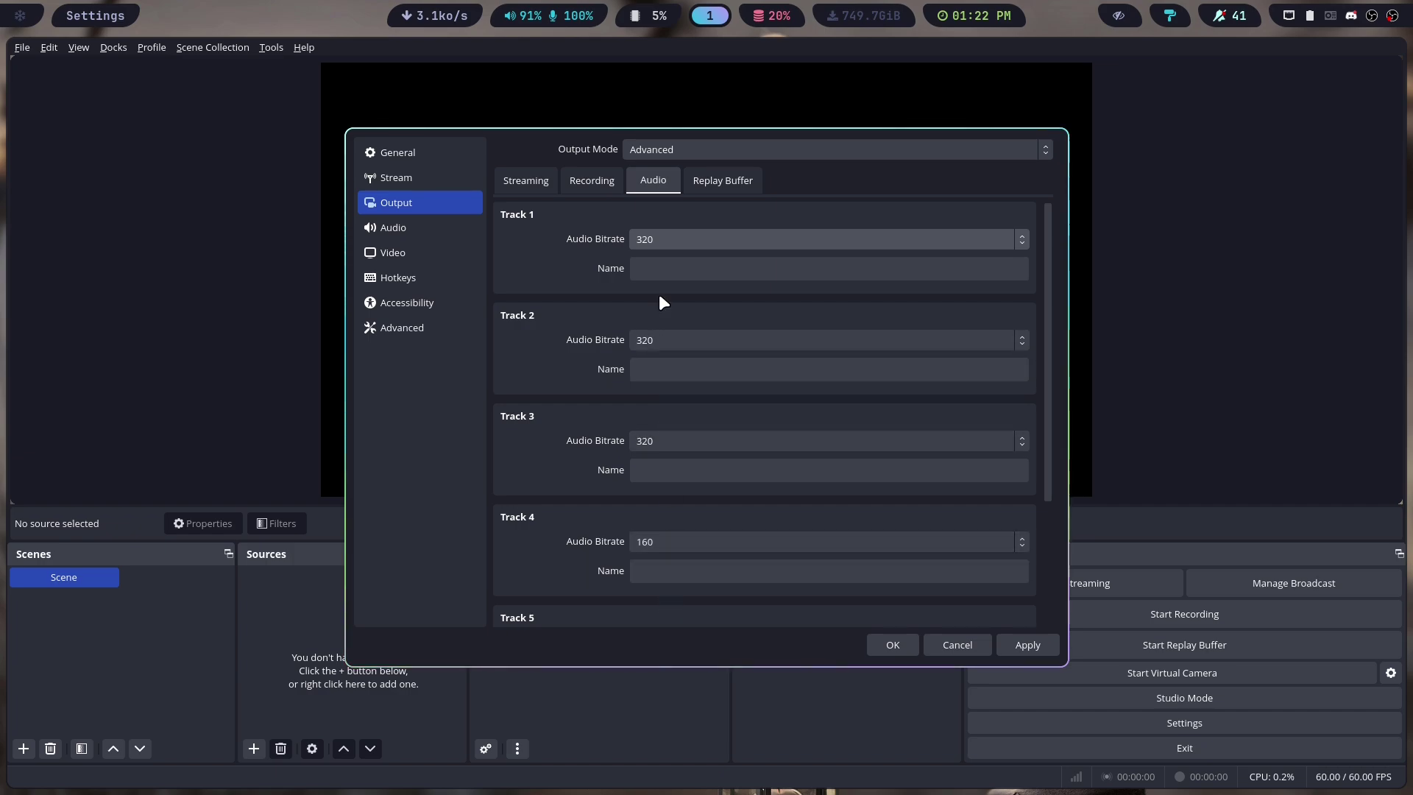
{"action": "left_click", "coordinate": [702, 181]}
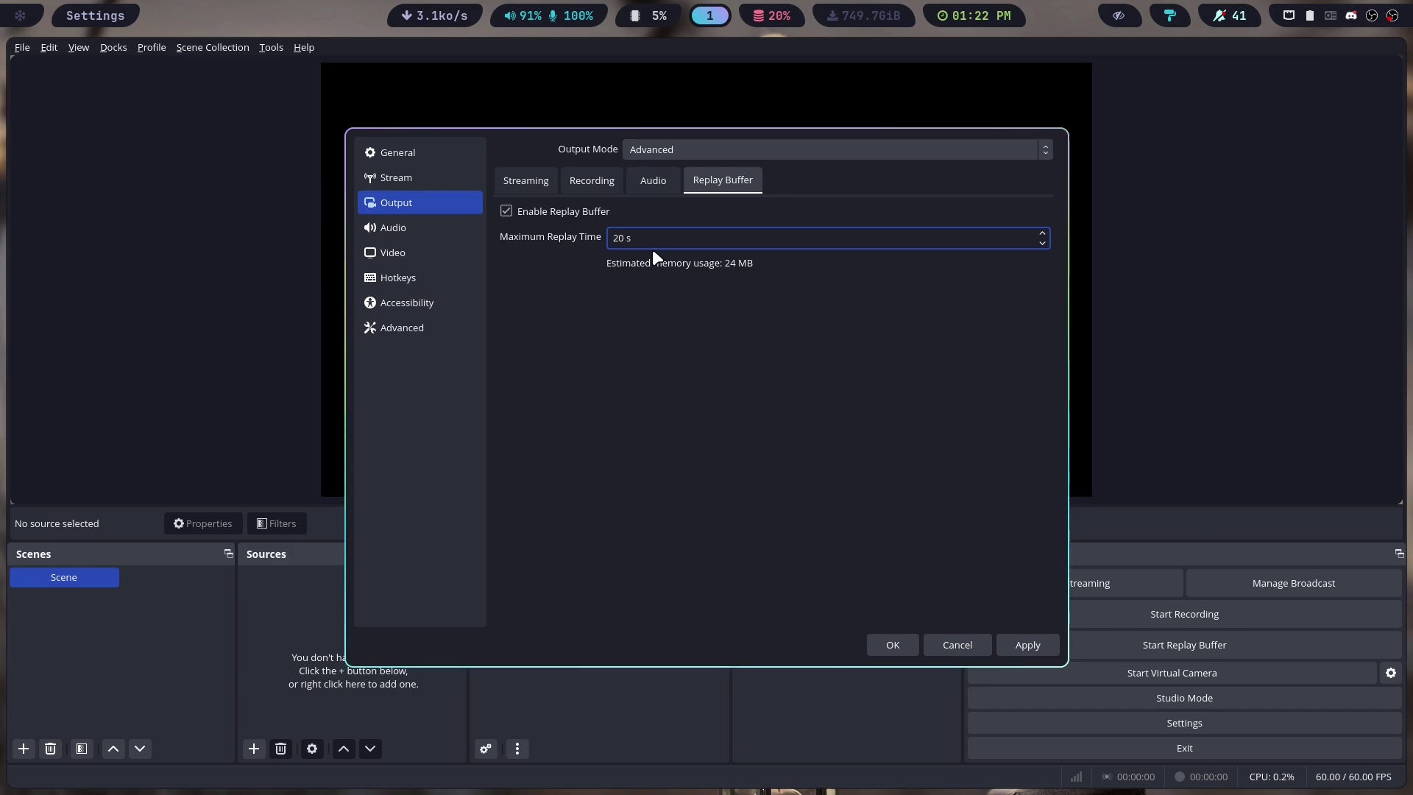
{"action": "left_click", "coordinate": [523, 182]}
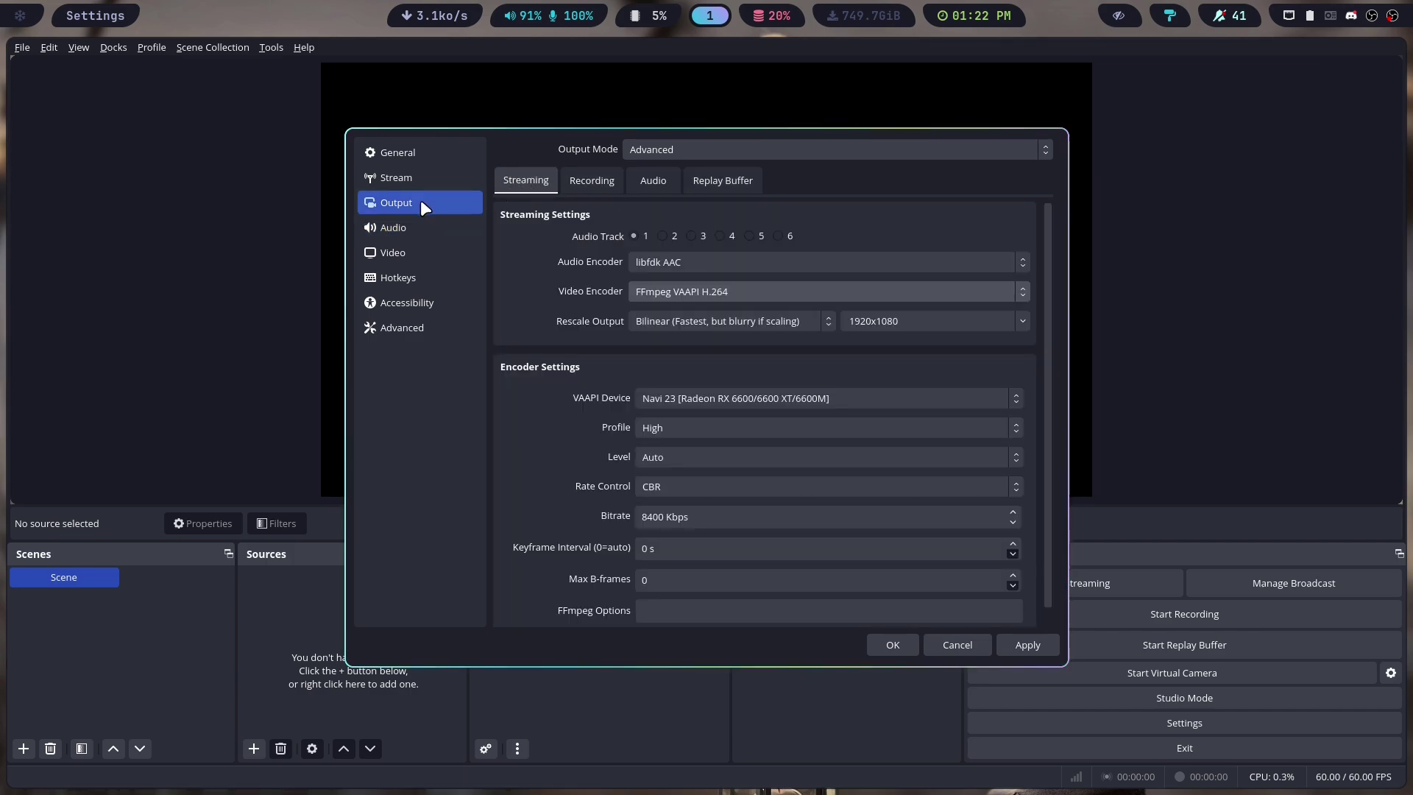
{"action": "left_click", "coordinate": [1026, 650]}
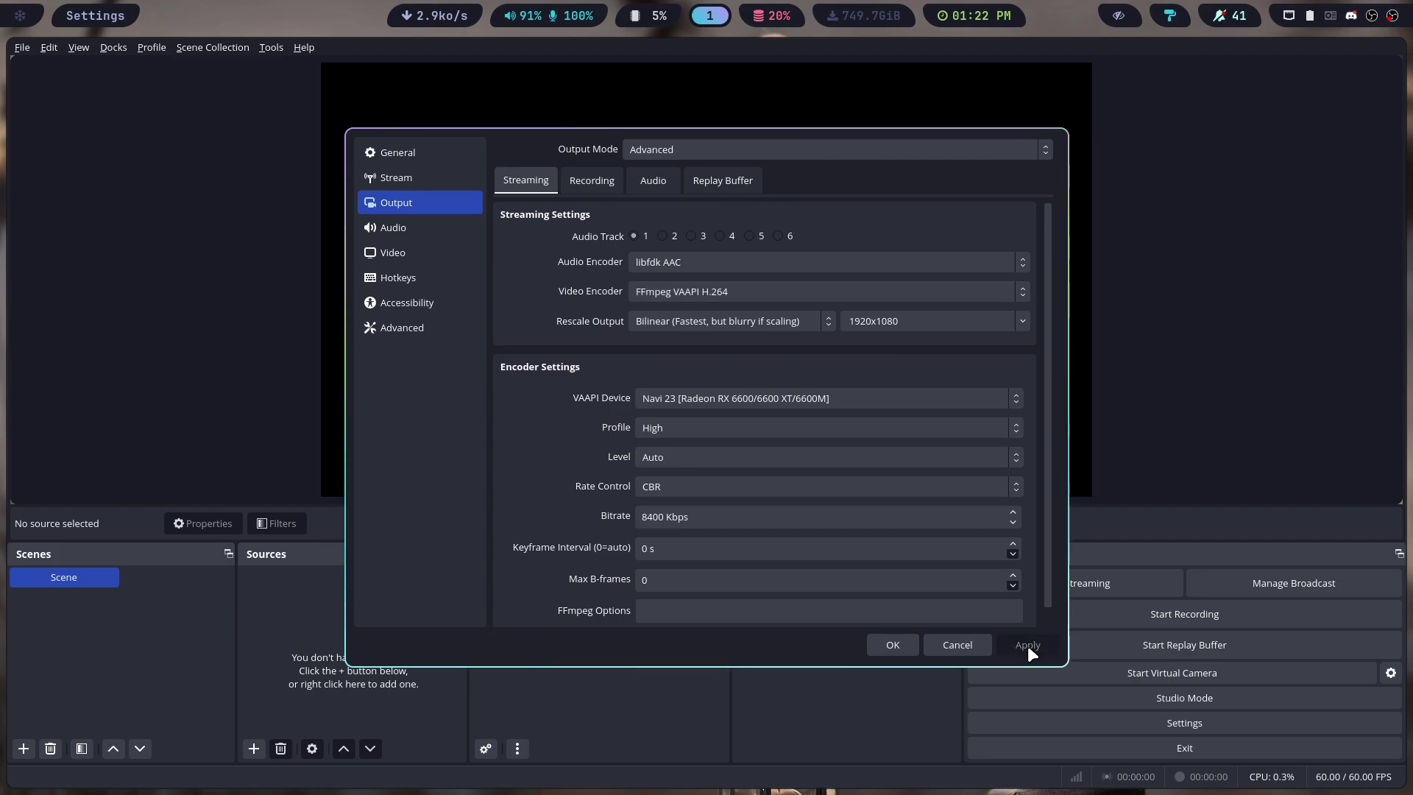
{"action": "left_click", "coordinate": [886, 646]}
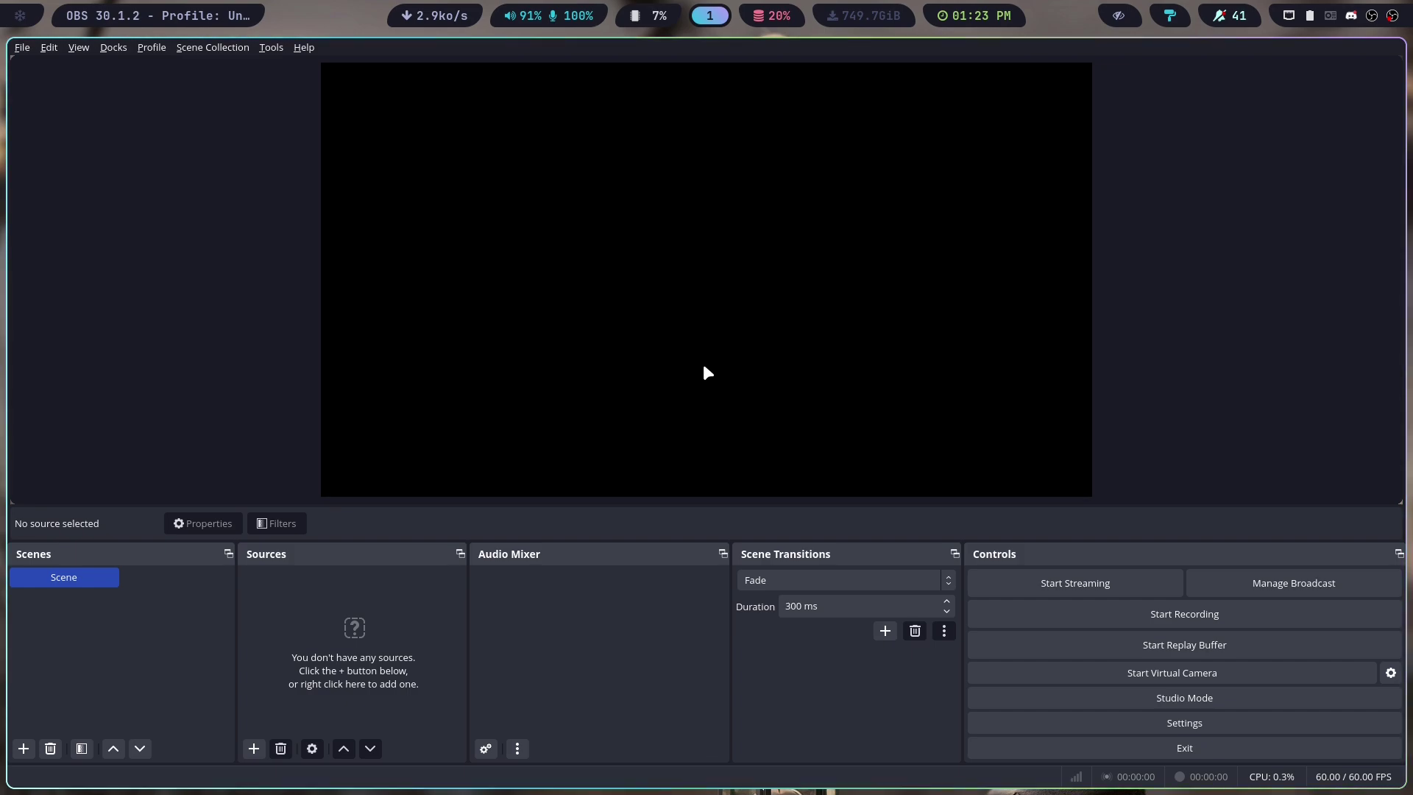
Rename the default scene to Cam
{"action": "right_click", "coordinate": [67, 578]}
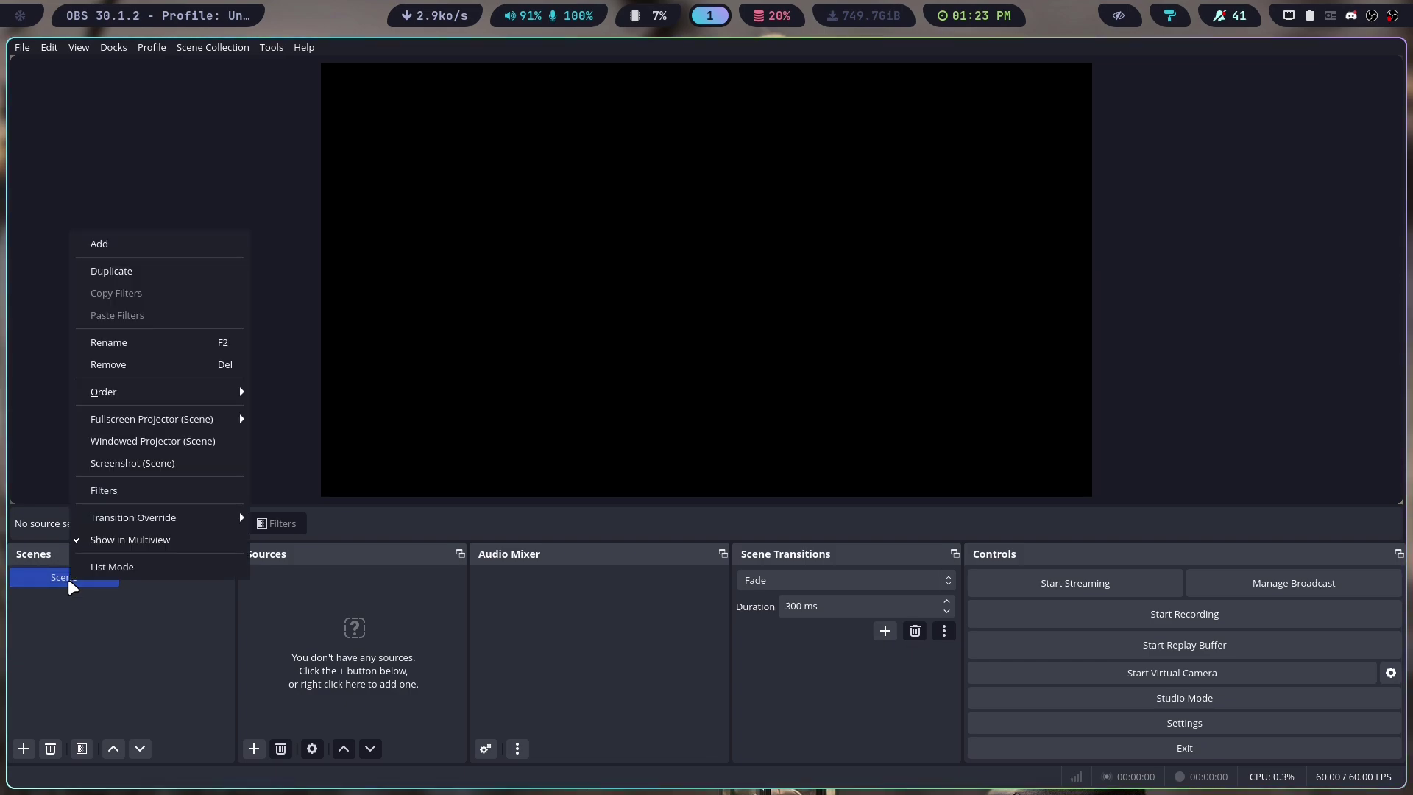
{"action": "left_click", "coordinate": [155, 343]}
{"action": "key", "text": "BackSpace"}
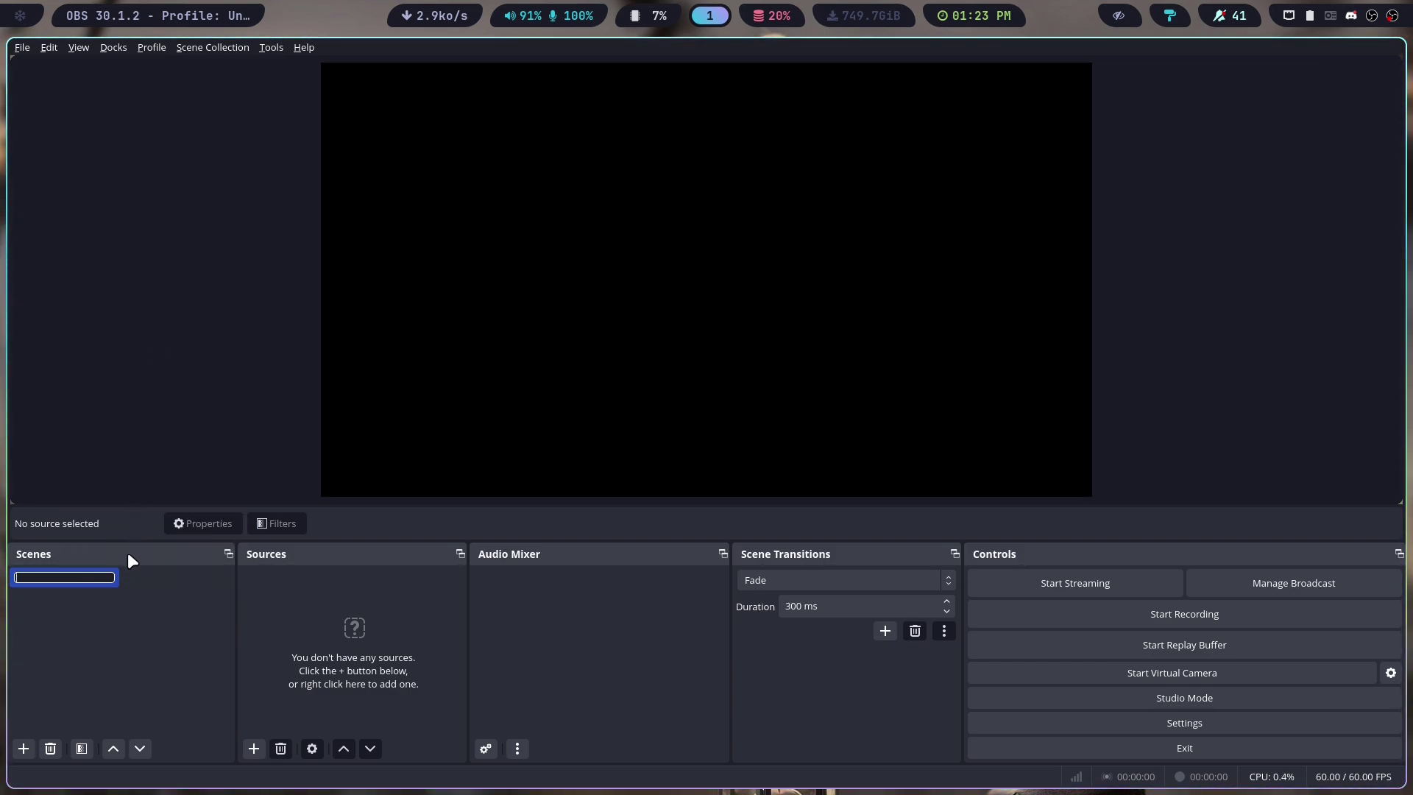
{"action": "type", "text": "CAm"}
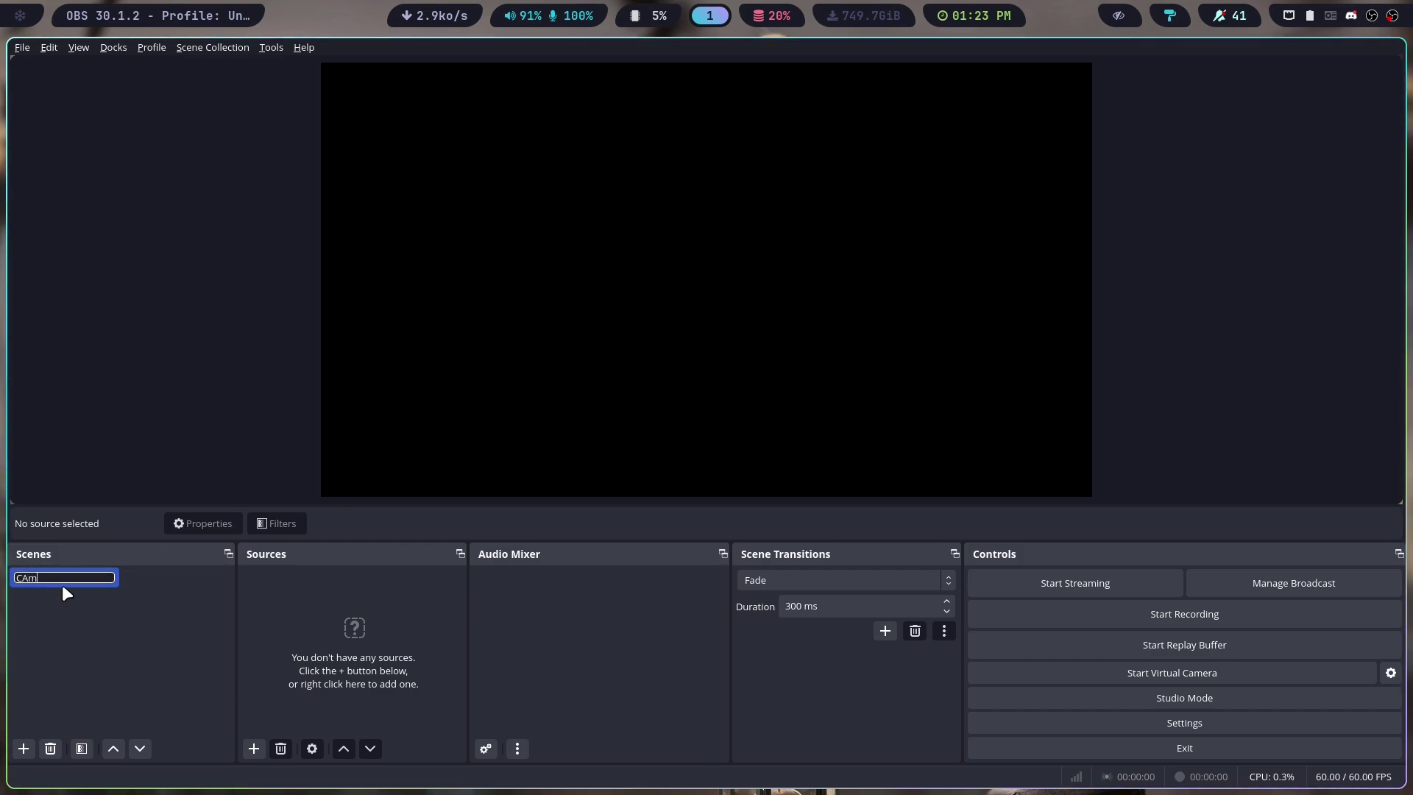
{"action": "key", "text": "BackSpace"}
{"action": "key", "text": "BackSpace"}
{"action": "type", "text": "am"}
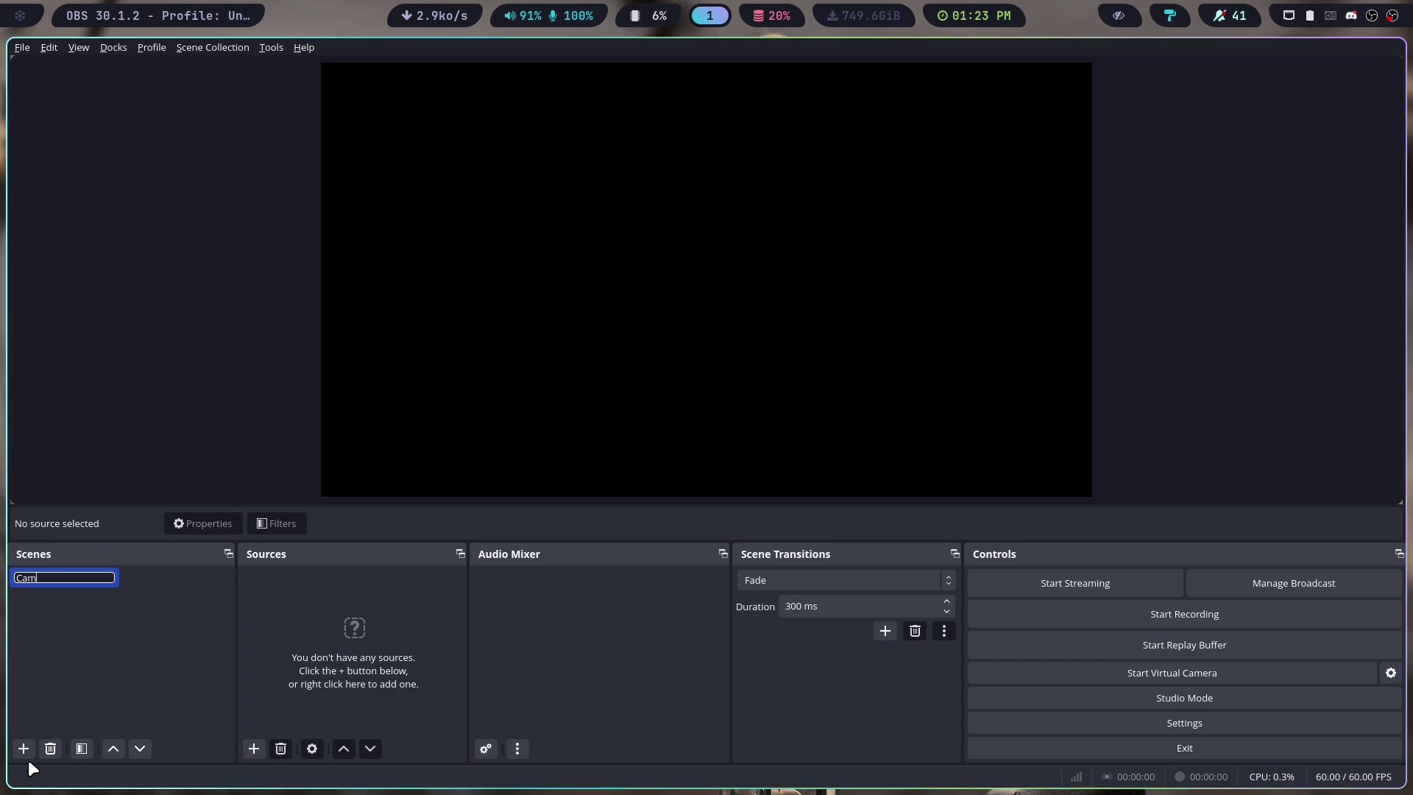
{"action": "left_click", "coordinate": [56, 687]}
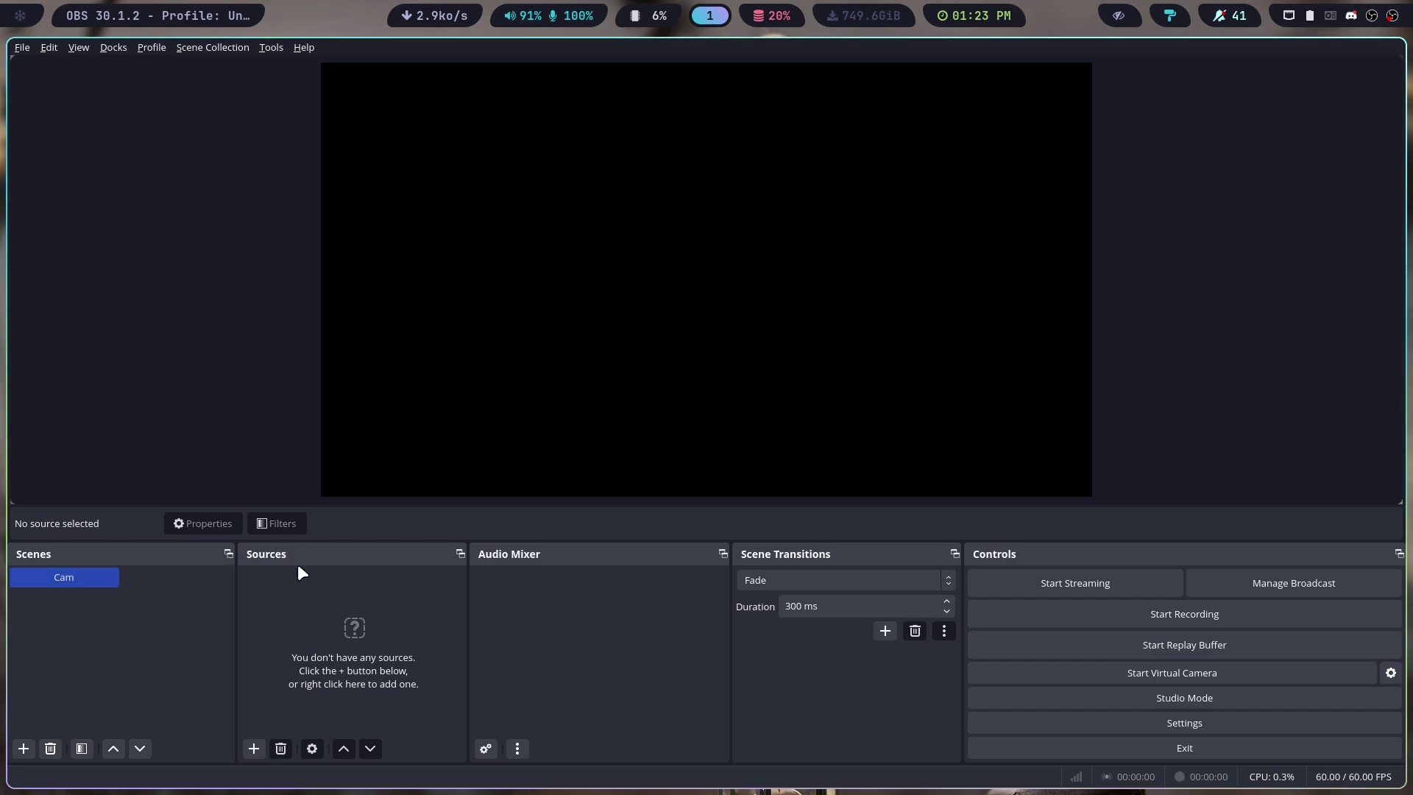
Look at the new-scene naming prompt and the effect filters available for the Cam scene without adding anything
{"action": "left_click", "coordinate": [31, 745]}
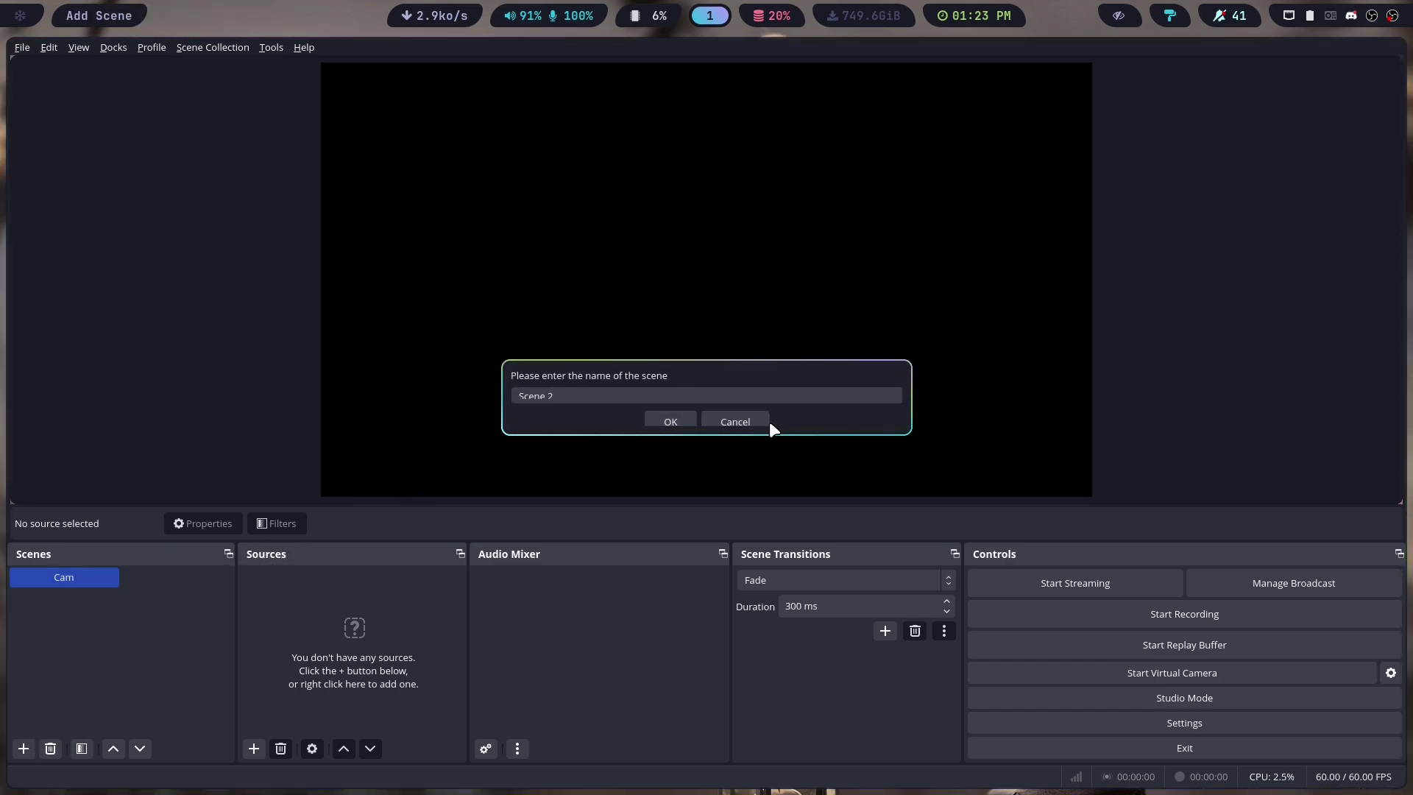
{"action": "left_click", "coordinate": [750, 423]}
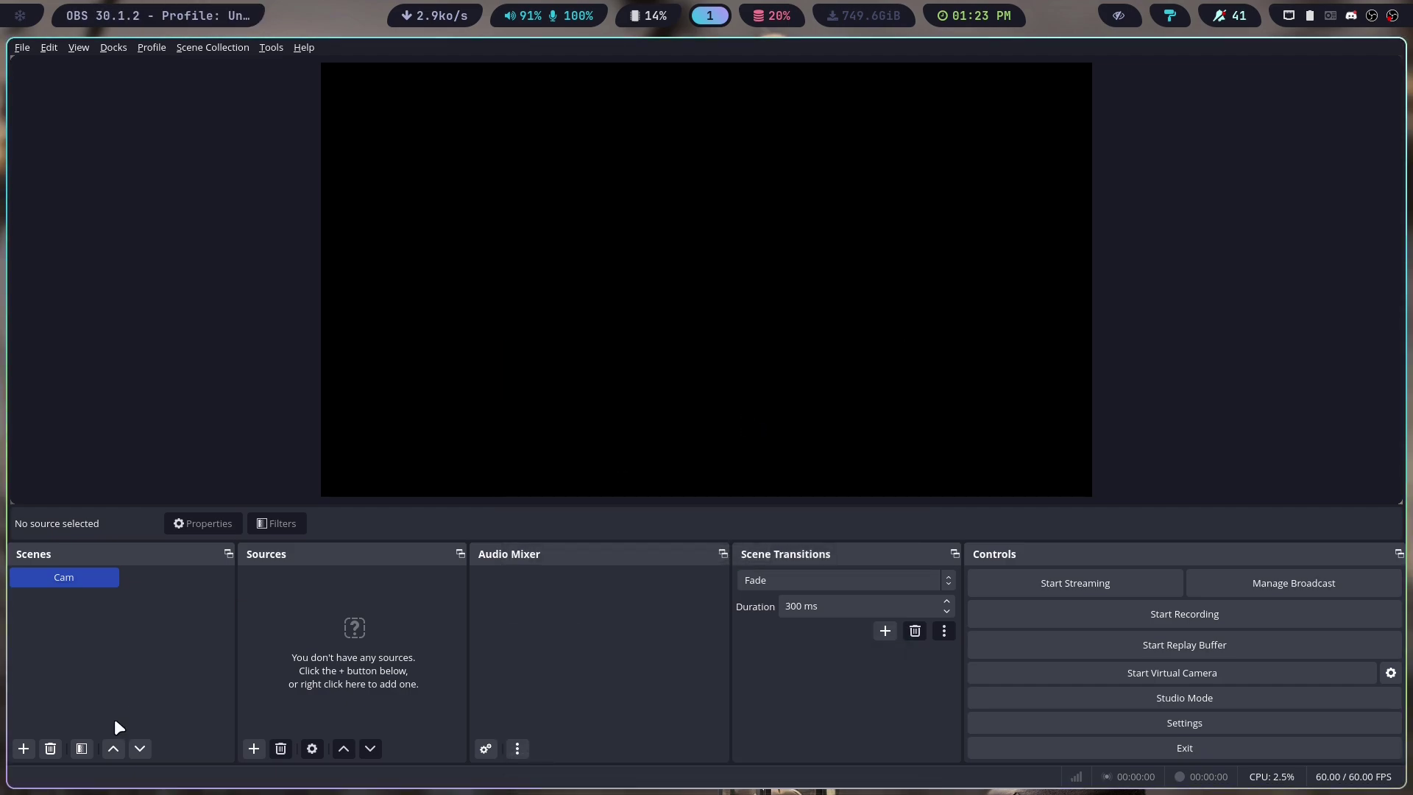
{"action": "left_click", "coordinate": [82, 748]}
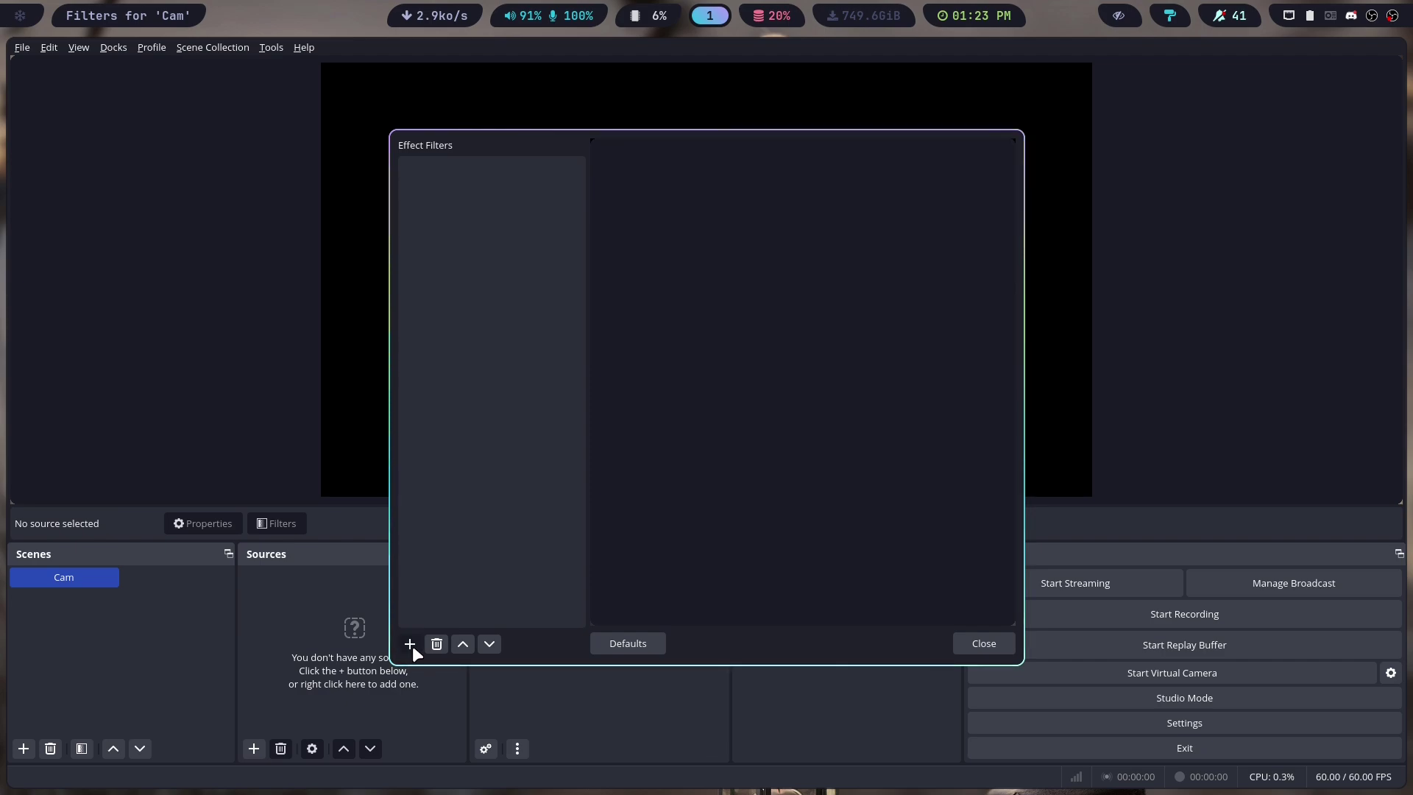
{"action": "left_click", "coordinate": [411, 646]}
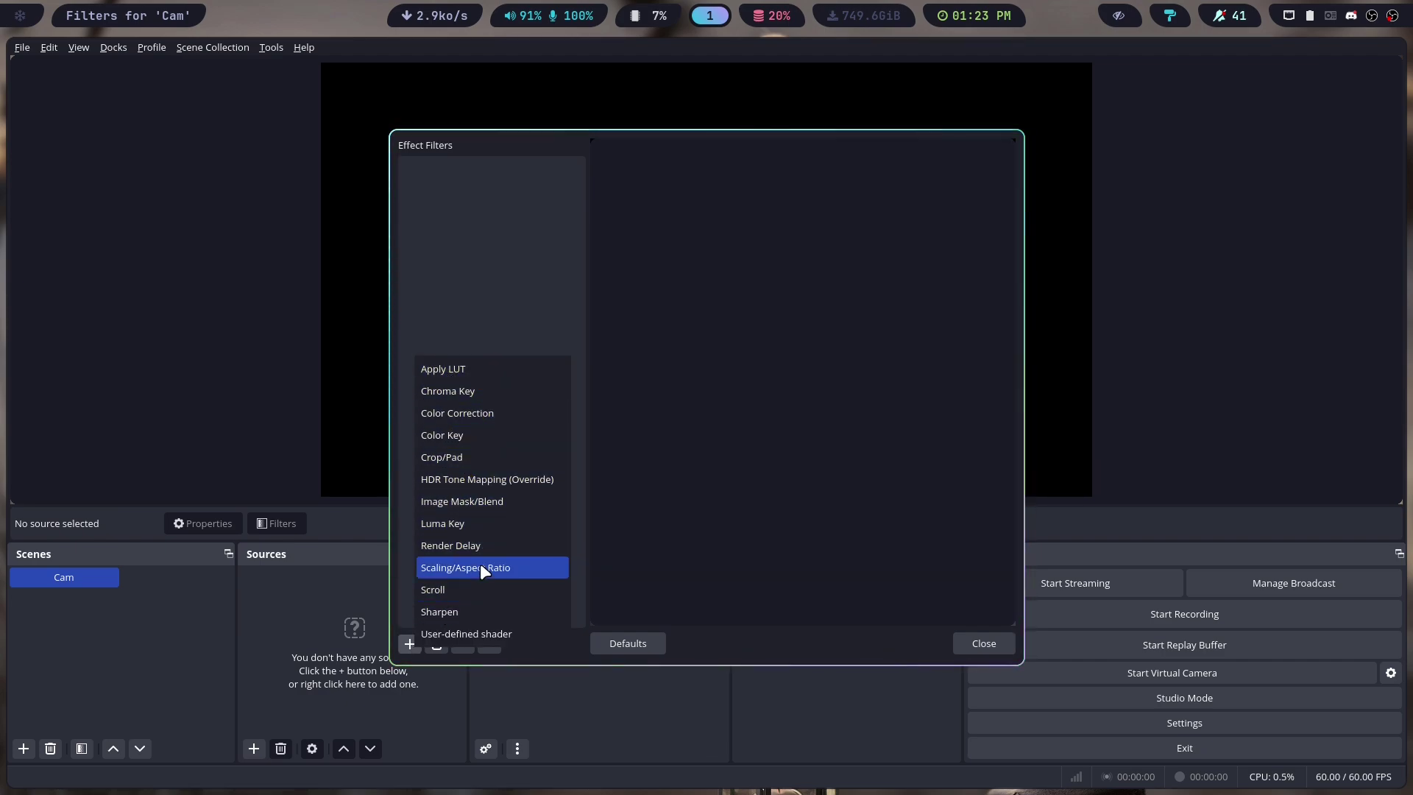
{"action": "left_click", "coordinate": [963, 644]}
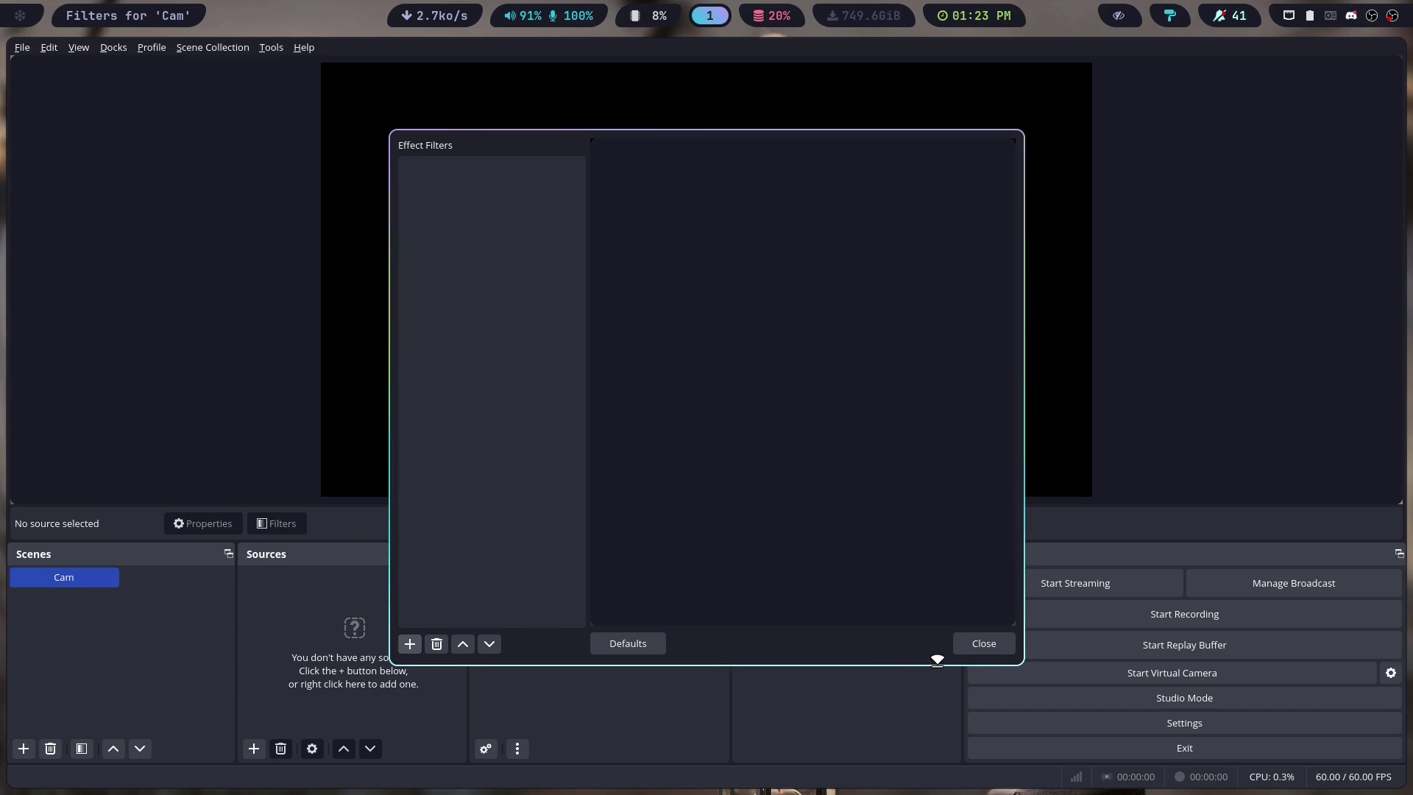
{"action": "left_click", "coordinate": [987, 643]}
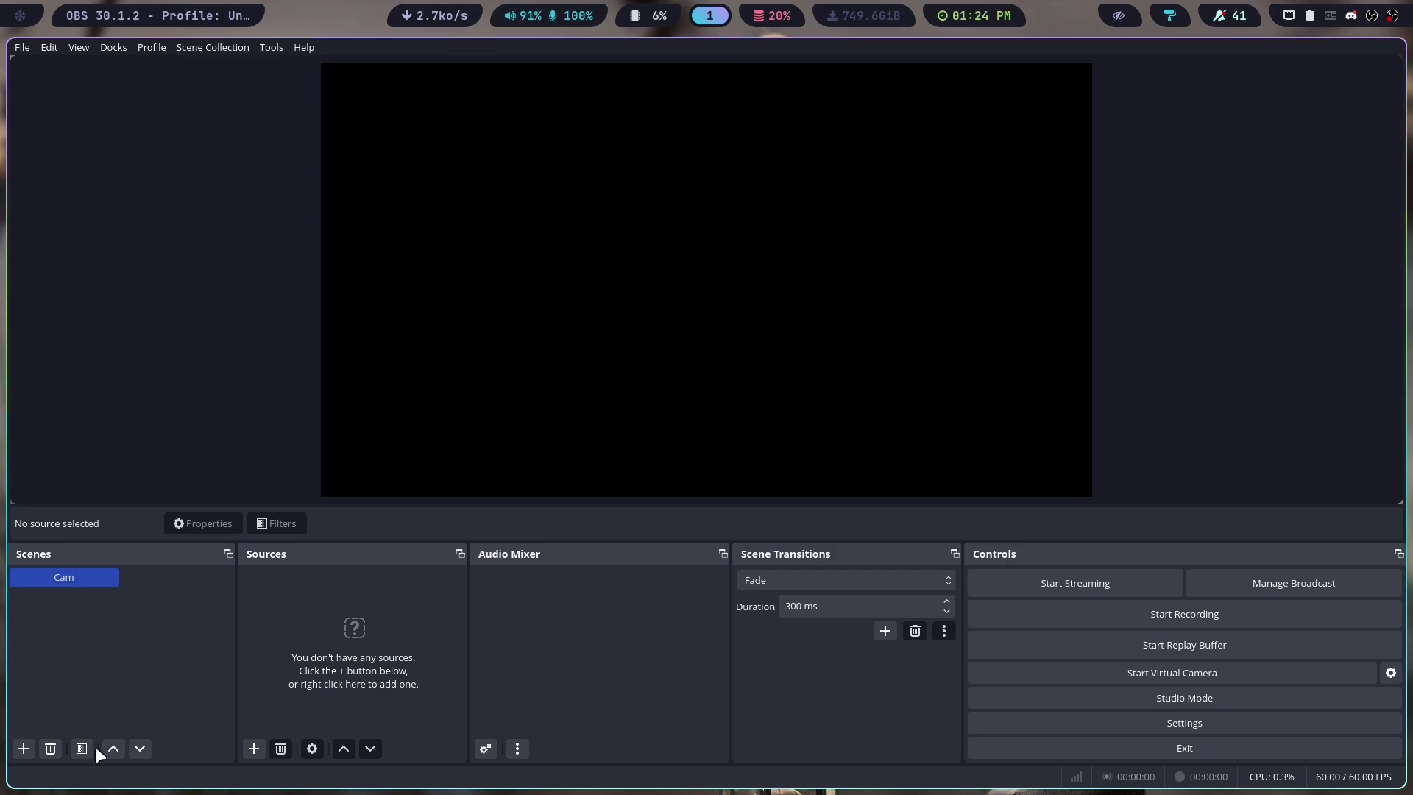
Switch the scenes display to list mode and return it to grid mode
{"action": "right_click", "coordinate": [177, 711]}
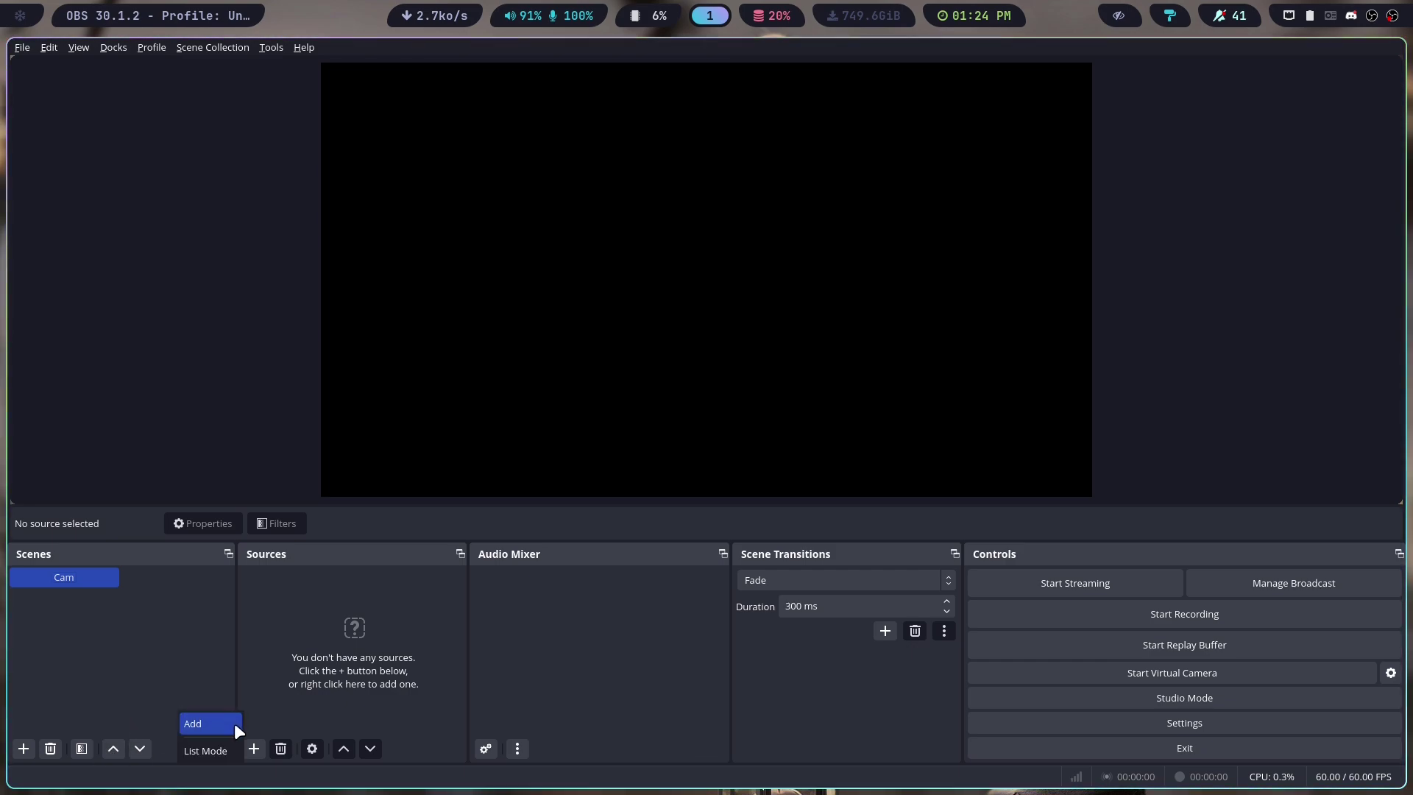
{"action": "left_click", "coordinate": [206, 751]}
{"action": "right_click", "coordinate": [112, 612]}
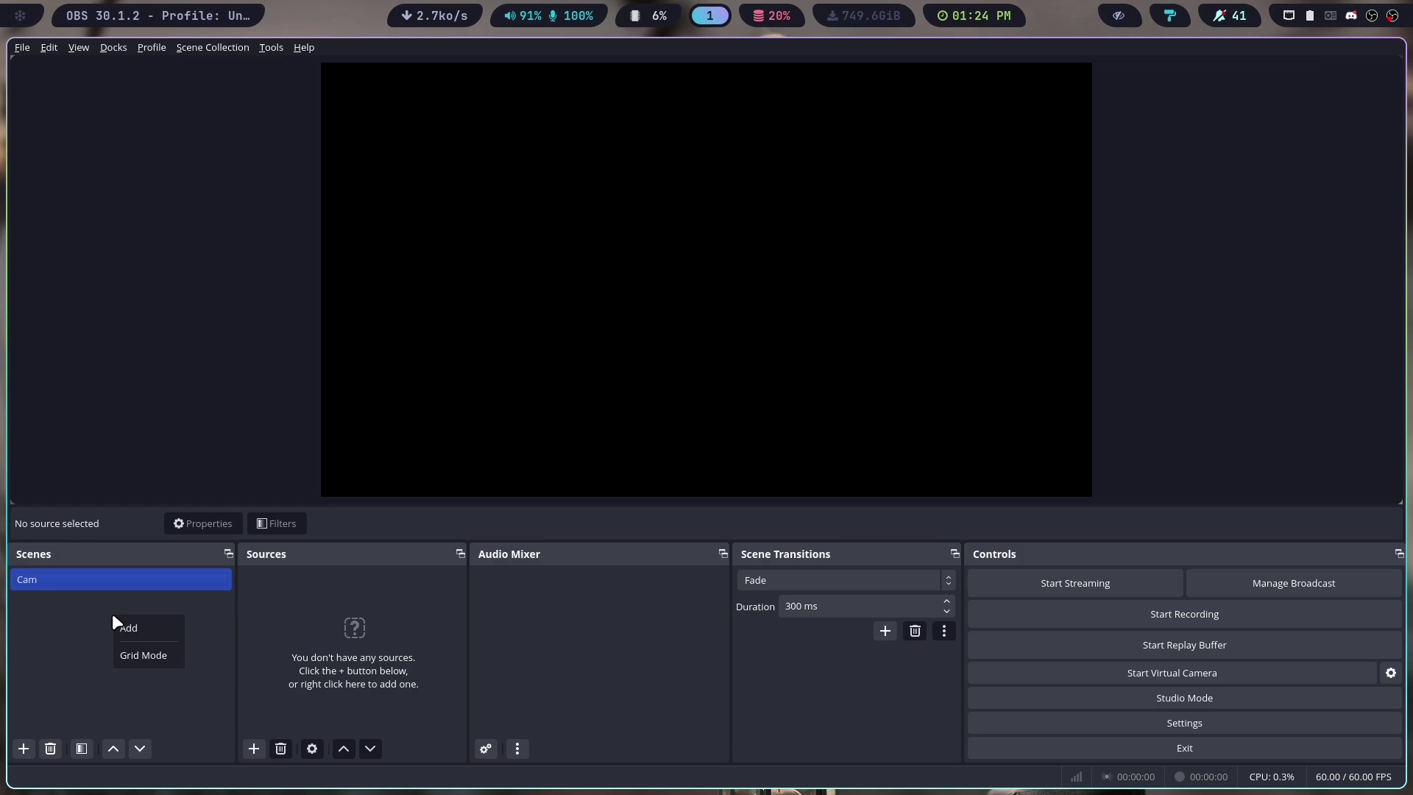
{"action": "left_click", "coordinate": [145, 654]}
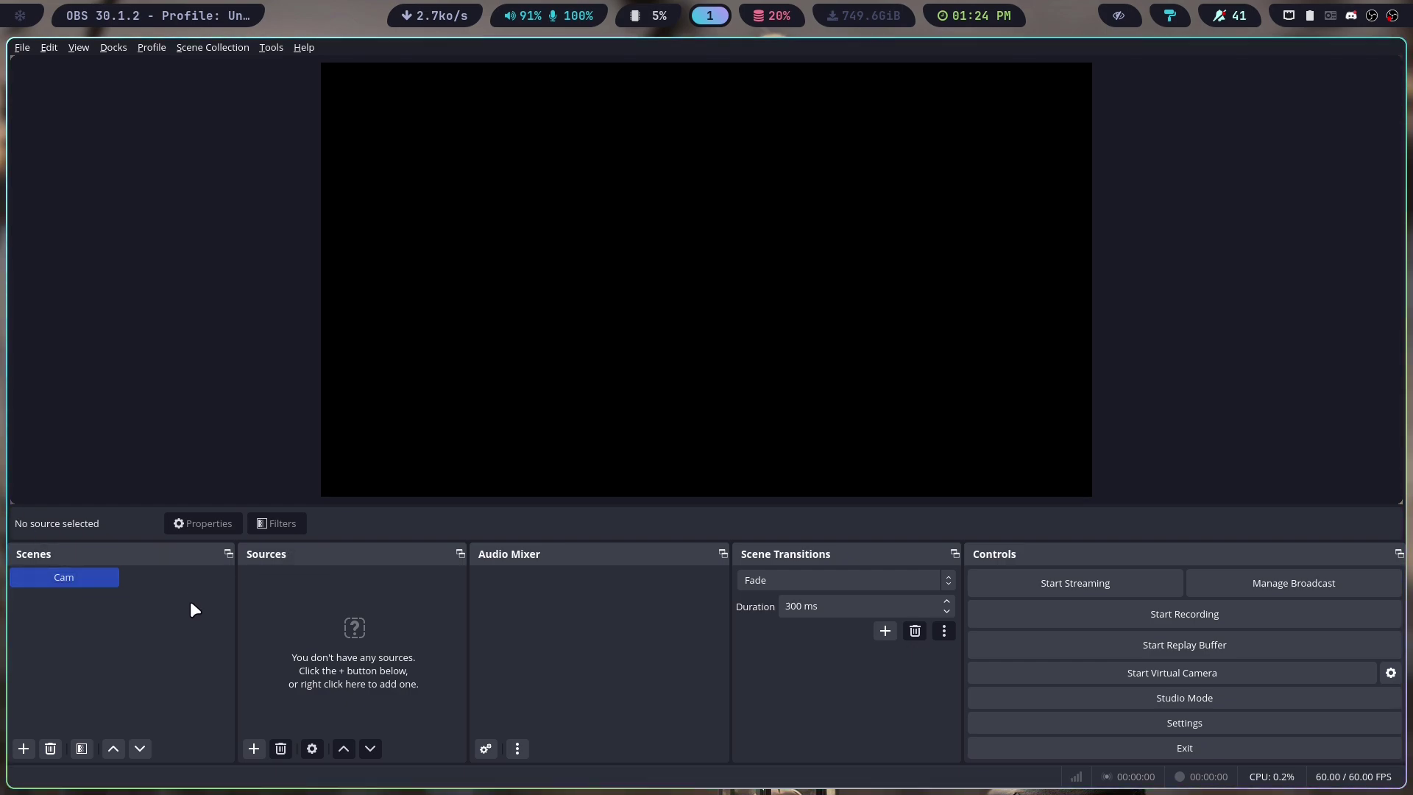
Add a Video Capture Device (V4L2) source named dslr to the Cam scene
{"action": "left_click", "coordinate": [254, 748]}
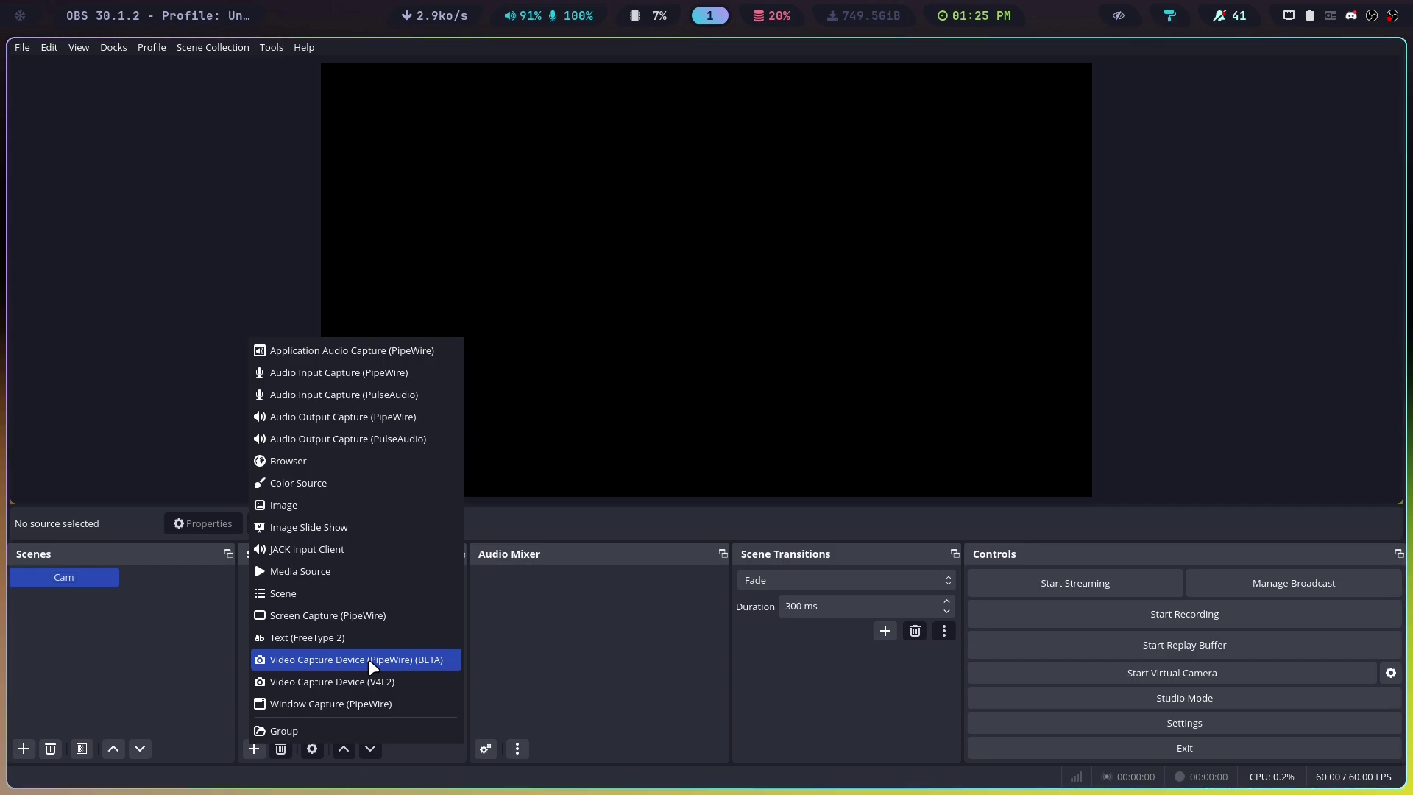
{"action": "left_click", "coordinate": [337, 689]}
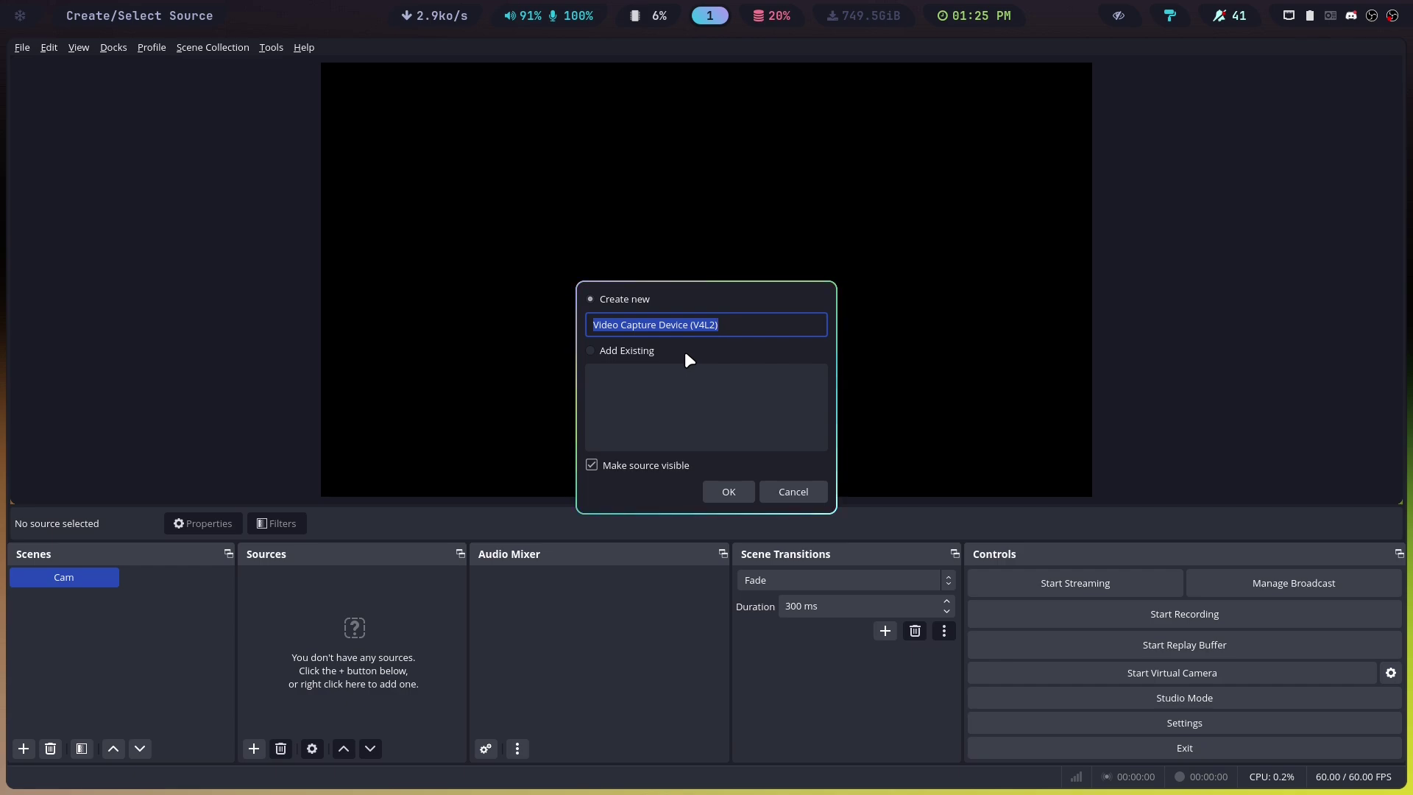
{"action": "type", "text": "dslr"}
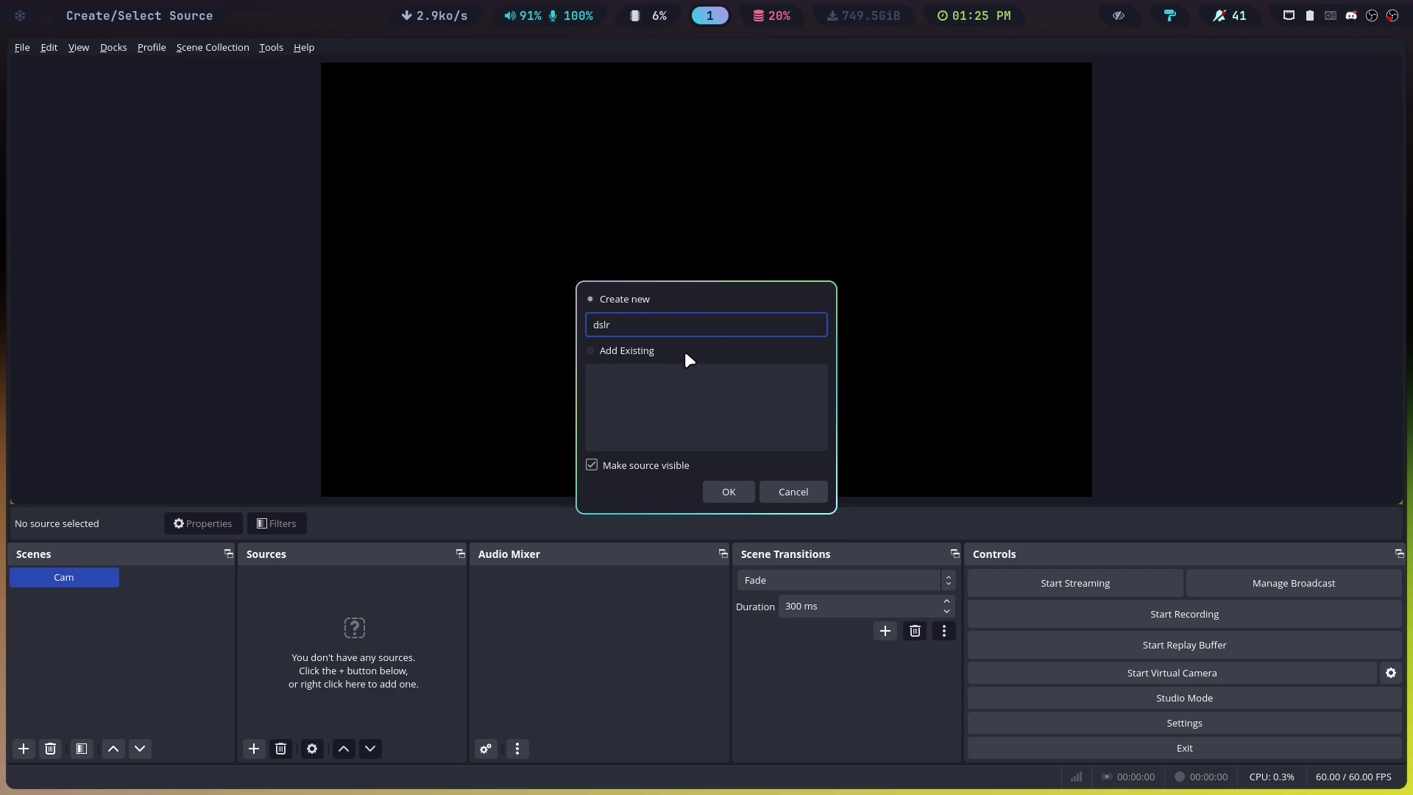
{"action": "key", "text": "Return"}
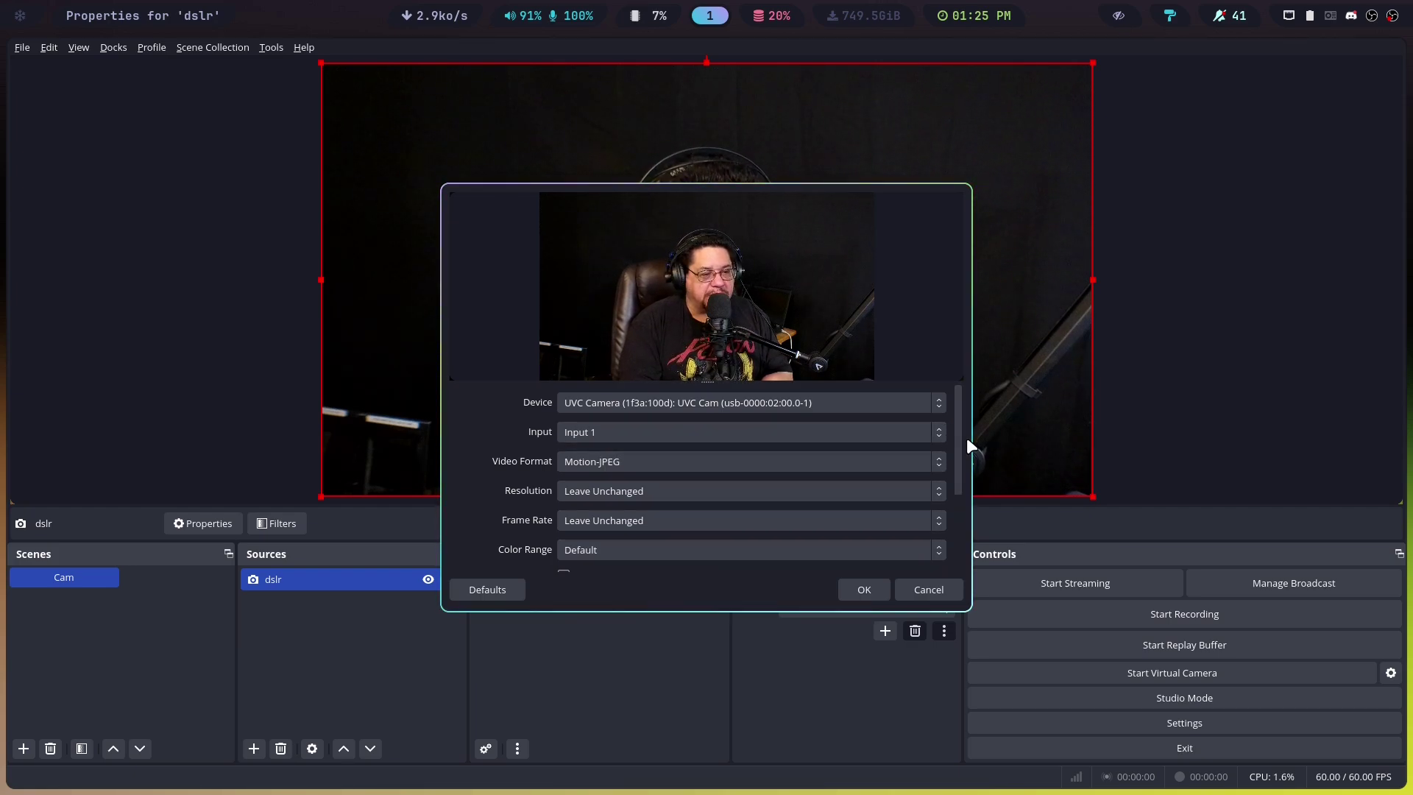
Set the dslr camera source to 1920x1080 resolution, 30.00 frame rate and Full color range
{"action": "mouse_move", "coordinate": [959, 449]}
{"action": "left_mouse_down"}
{"action": "mouse_move", "coordinate": [961, 519]}
{"action": "mouse_move", "coordinate": [969, 426]}
{"action": "left_mouse_up"}
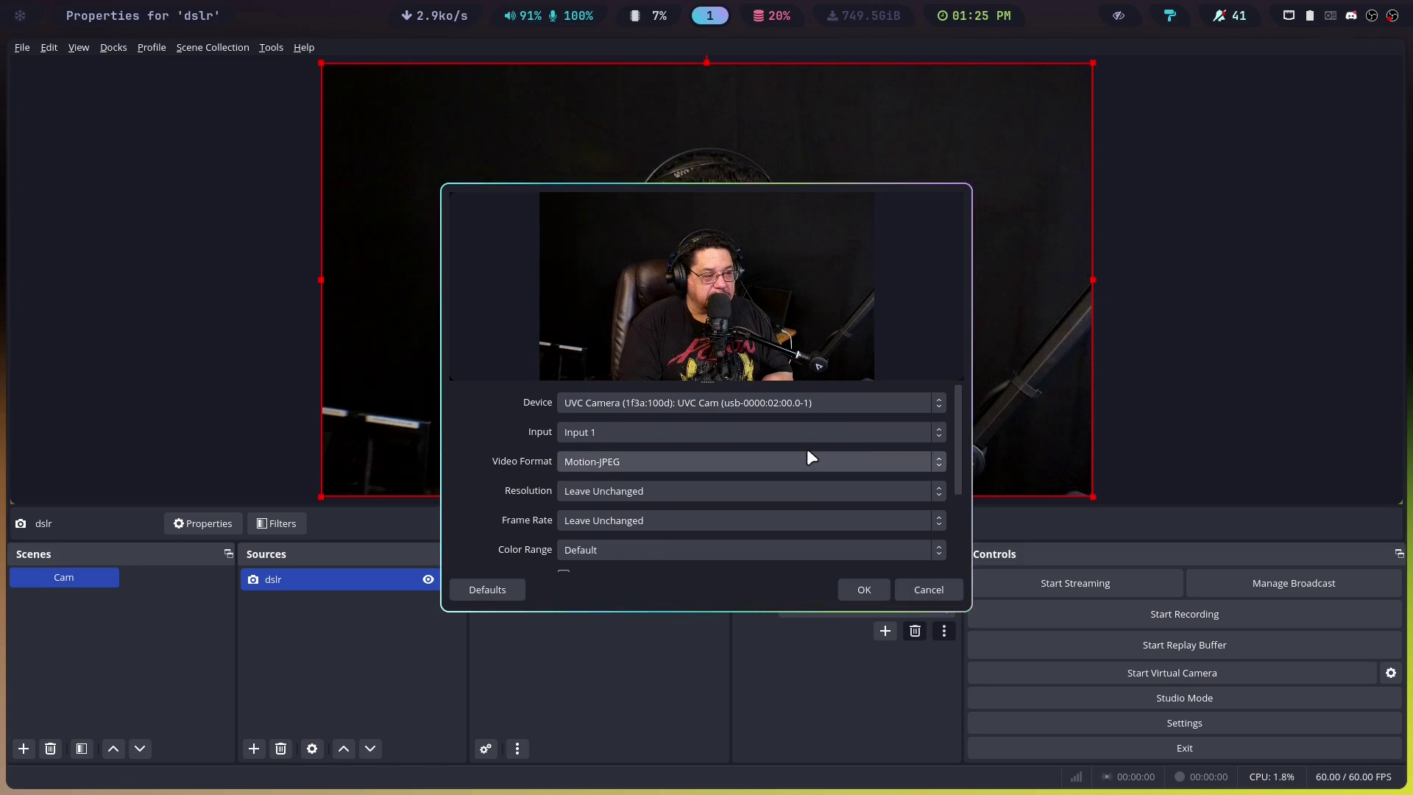
{"action": "left_click", "coordinate": [633, 489]}
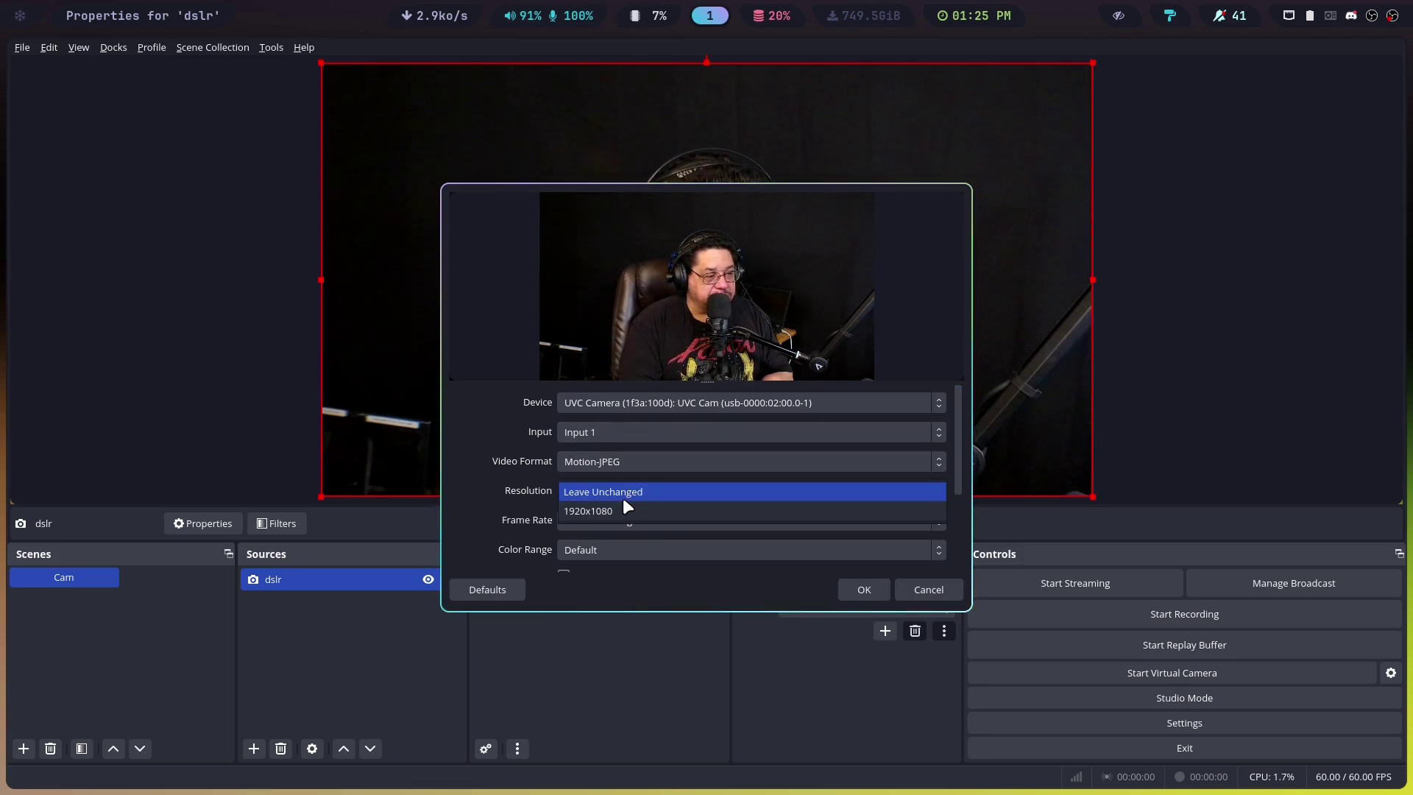
{"action": "left_click", "coordinate": [613, 507]}
{"action": "left_click", "coordinate": [656, 522]}
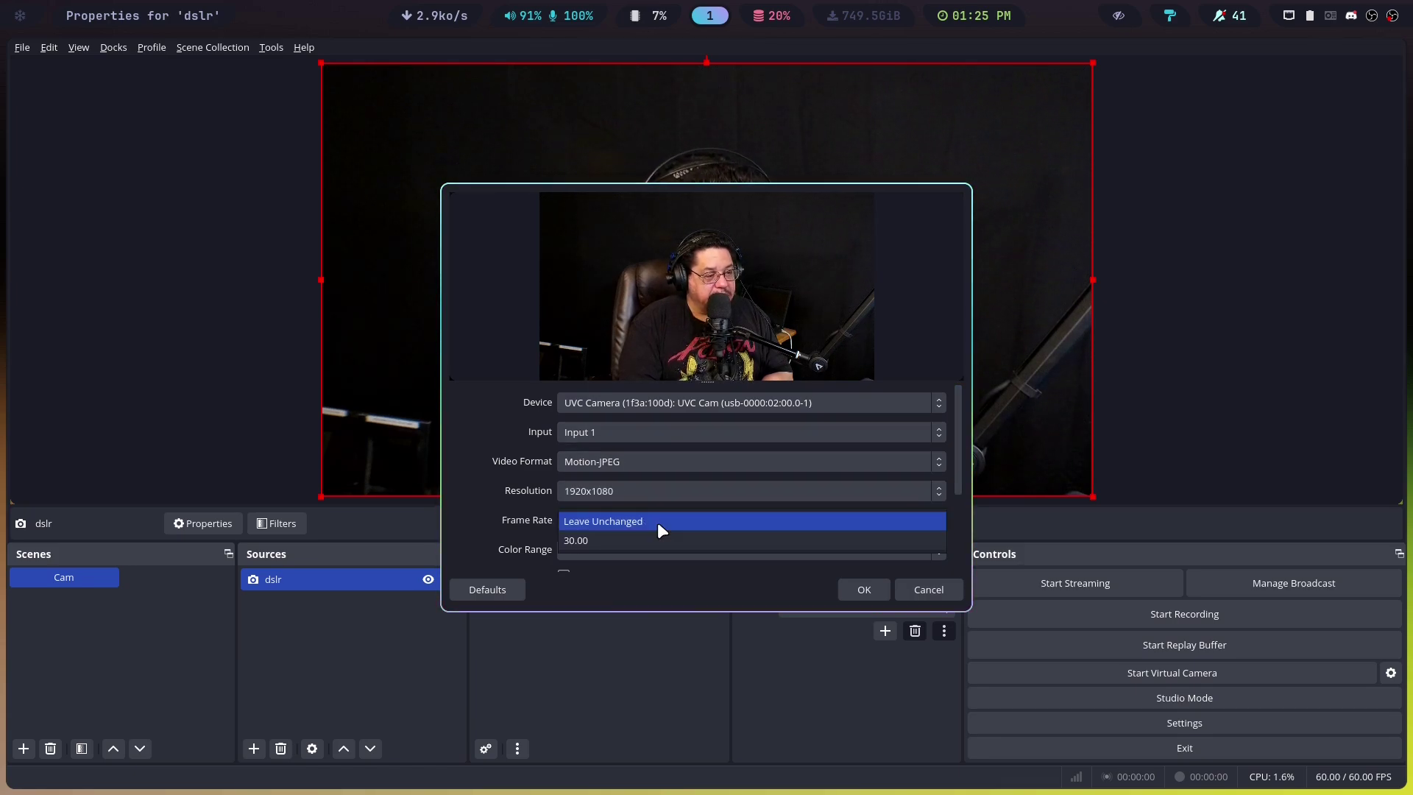
{"action": "left_click", "coordinate": [589, 540]}
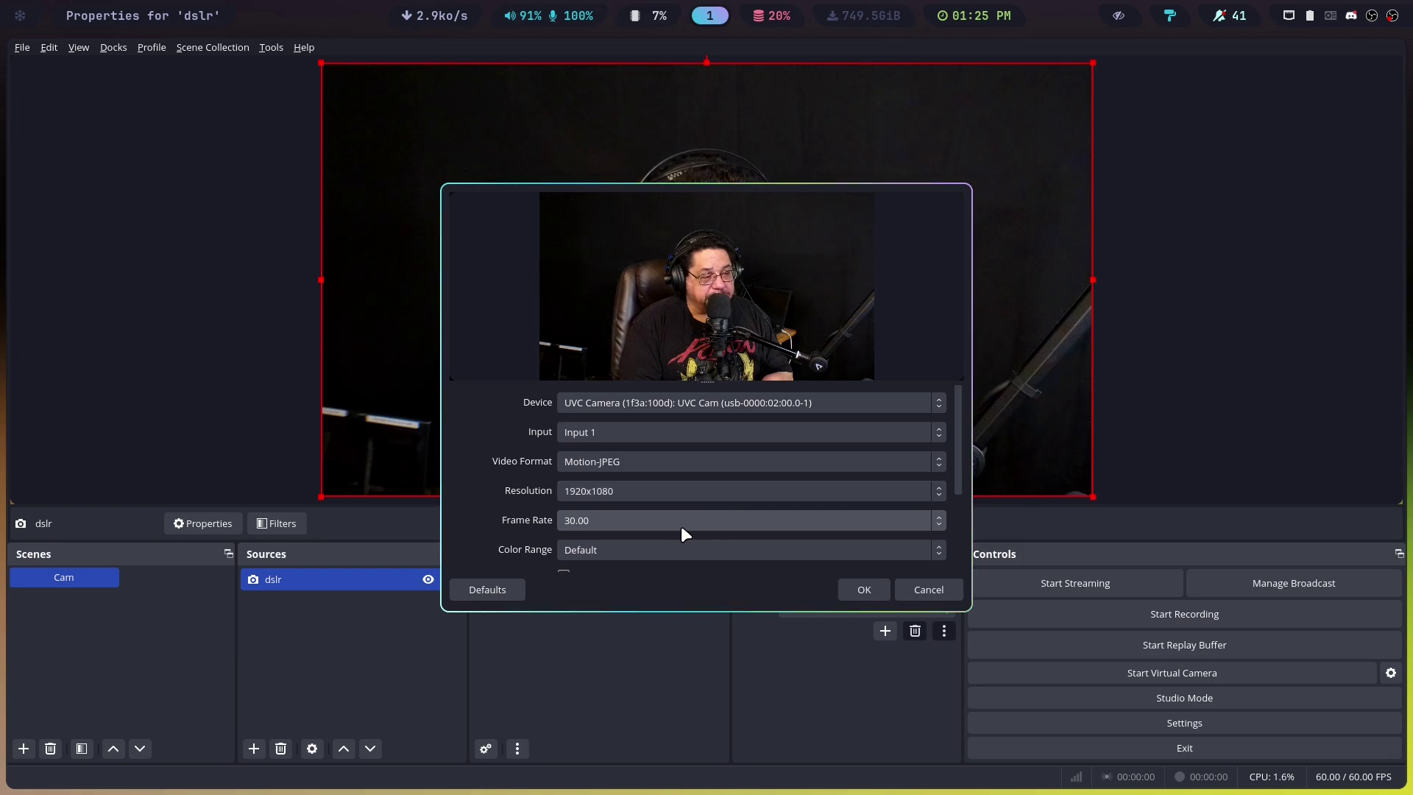
{"action": "left_click", "coordinate": [625, 549]}
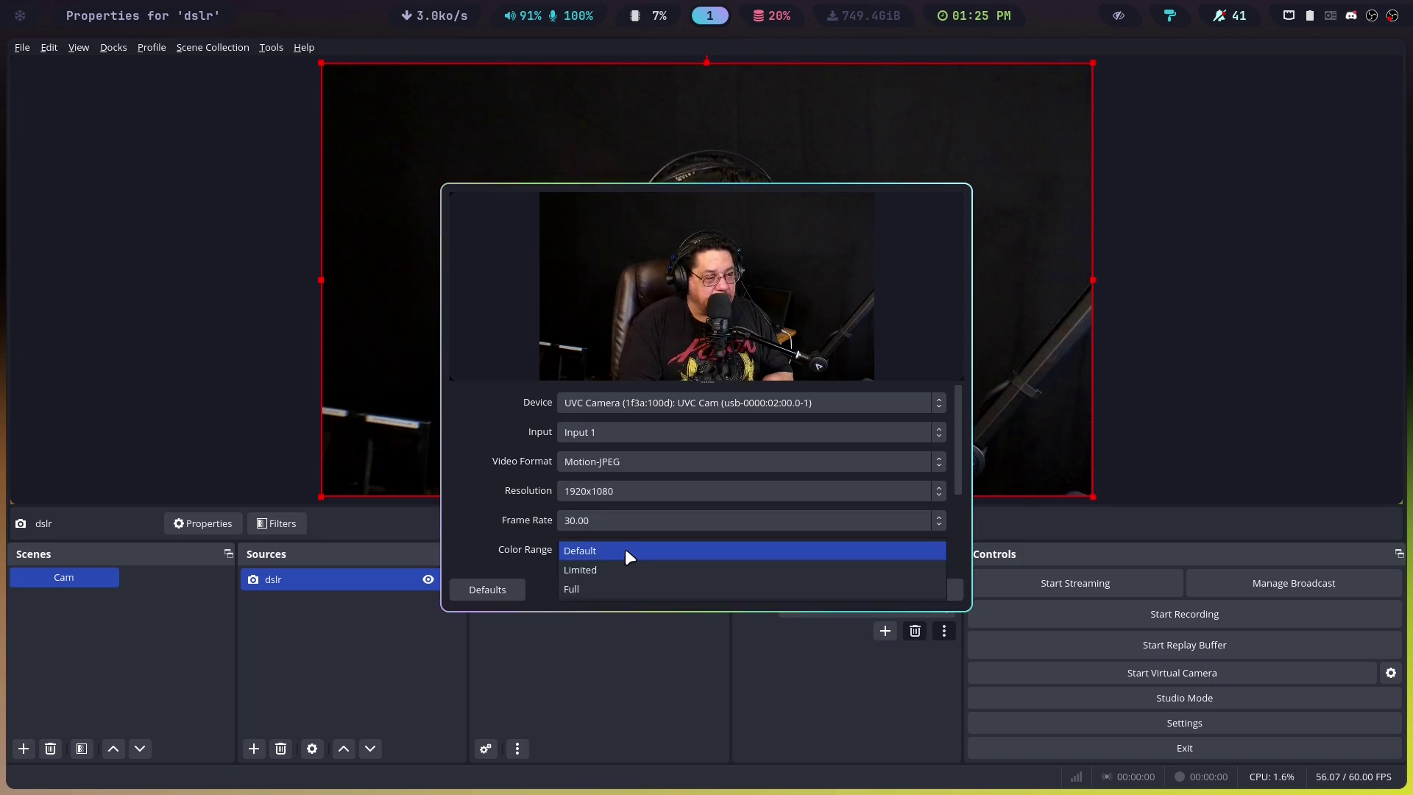
{"action": "left_click", "coordinate": [611, 589]}
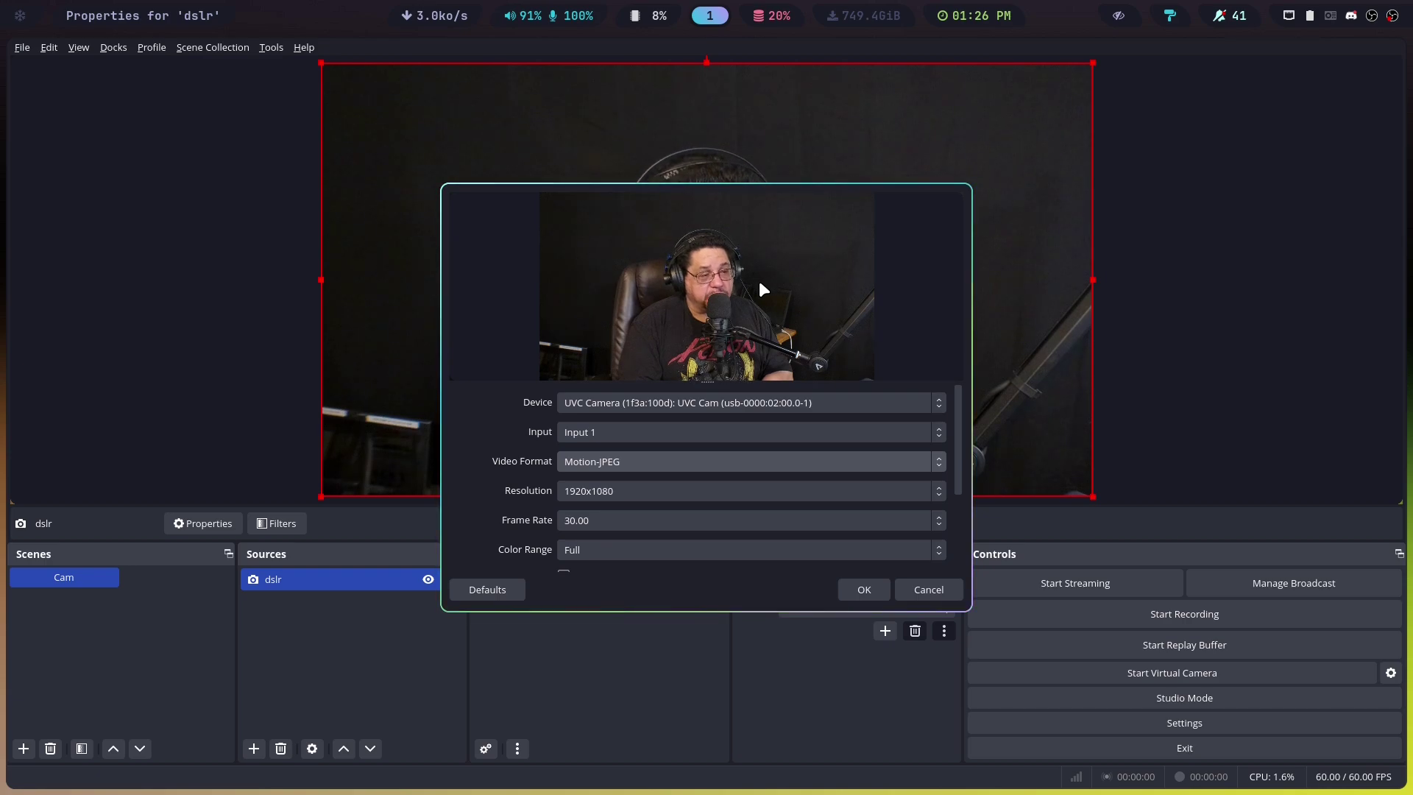
Accept the dslr camera settings and add a new Image source named pic to the Cam scene
{"action": "left_click", "coordinate": [865, 594]}
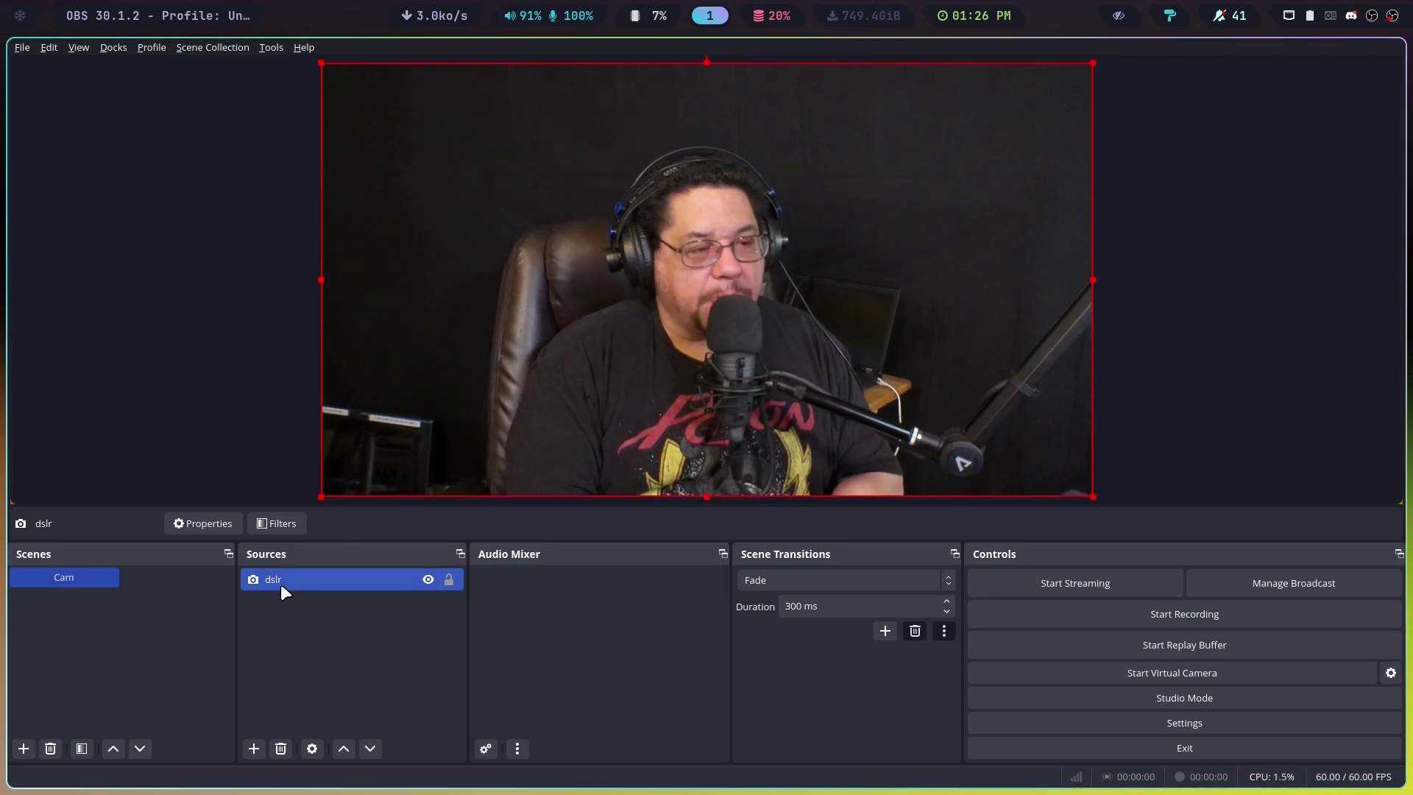
{"action": "left_click", "coordinate": [253, 748]}
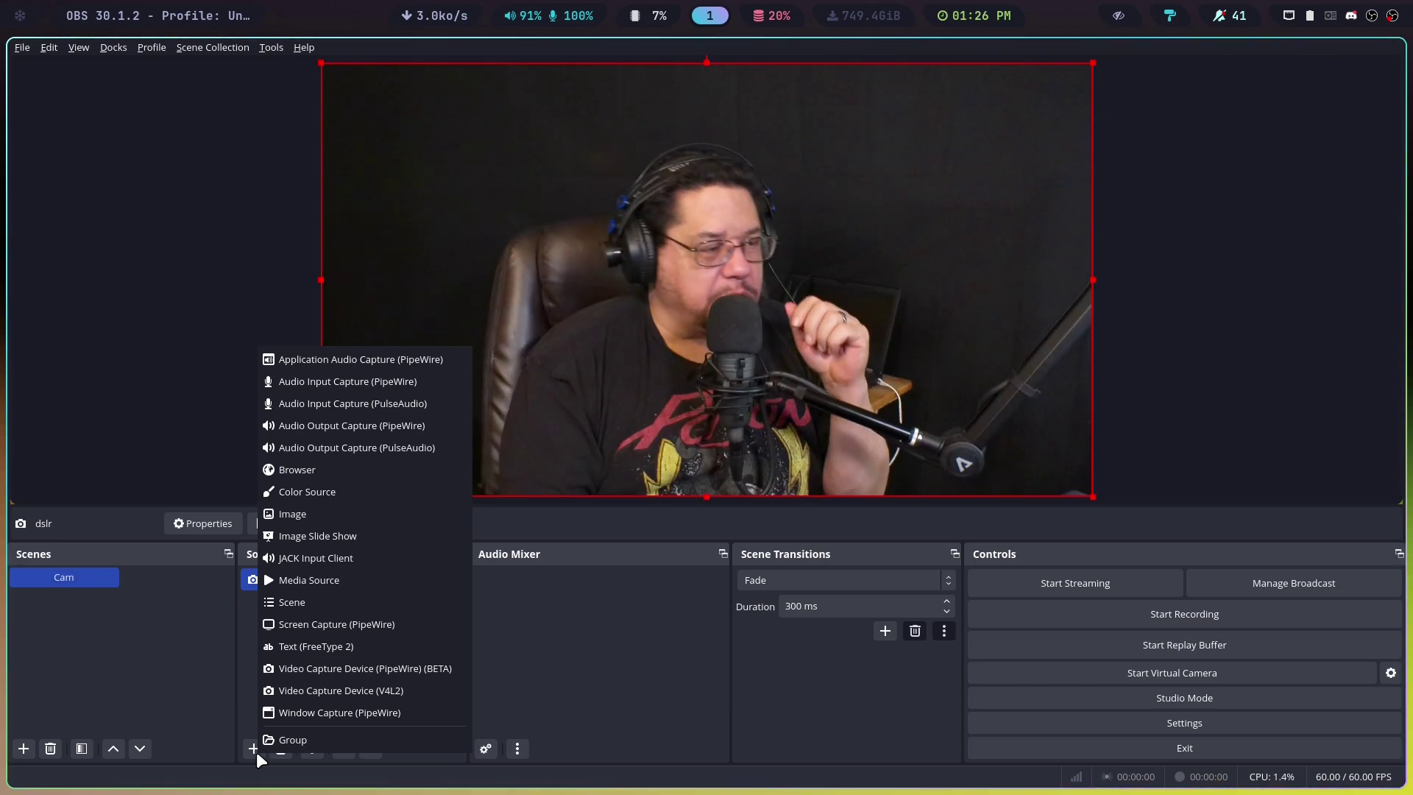
{"action": "left_click", "coordinate": [279, 515]}
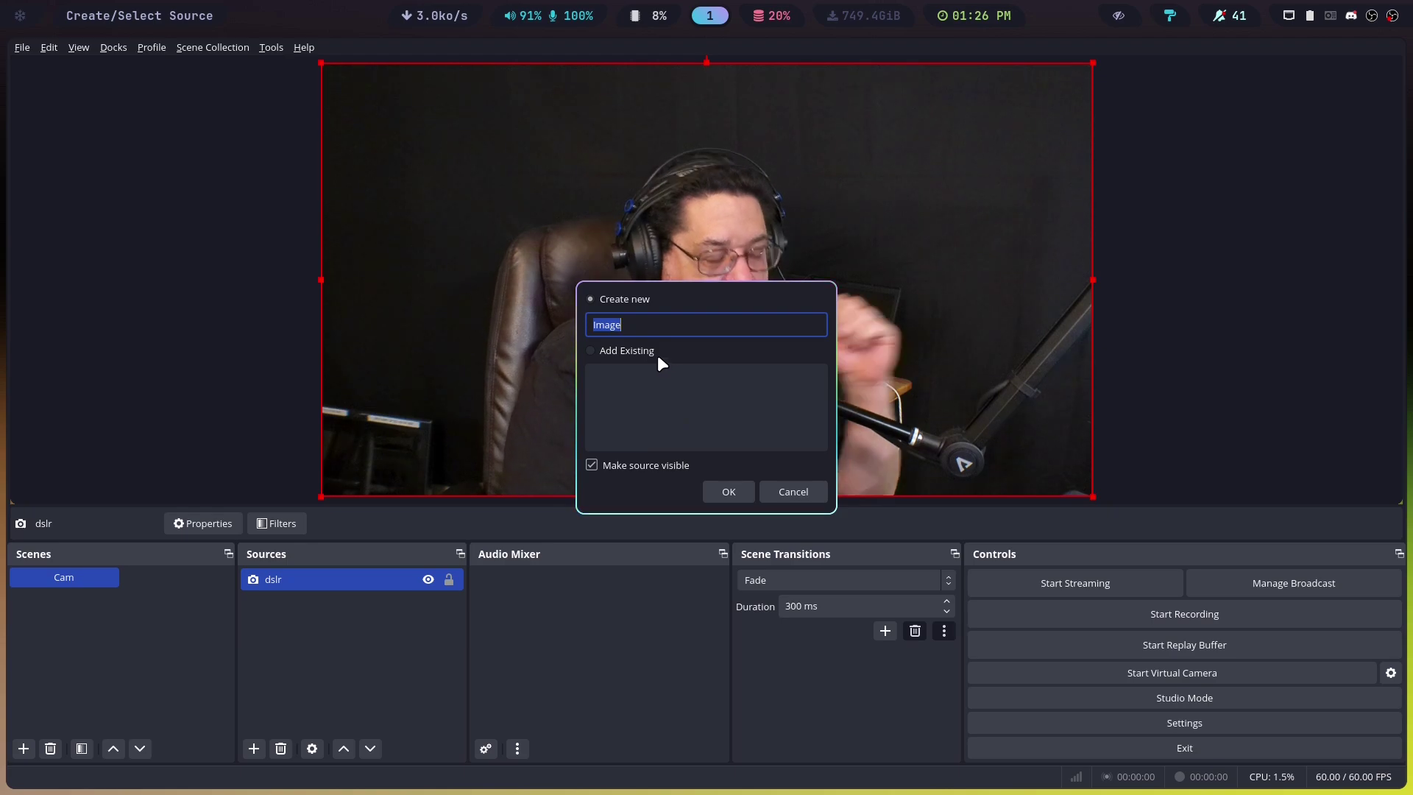
{"action": "type", "text": "pic"}
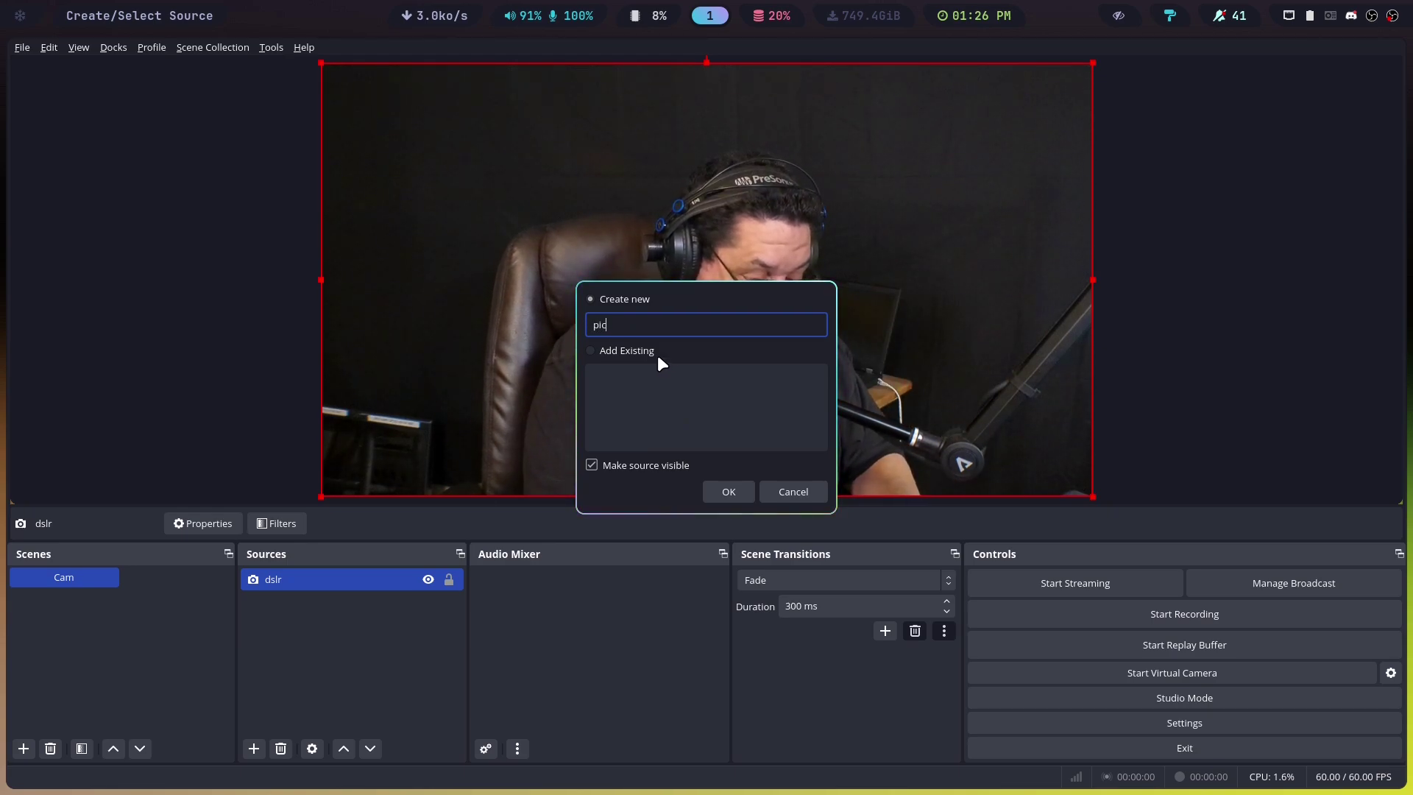
{"action": "left_click", "coordinate": [729, 492]}
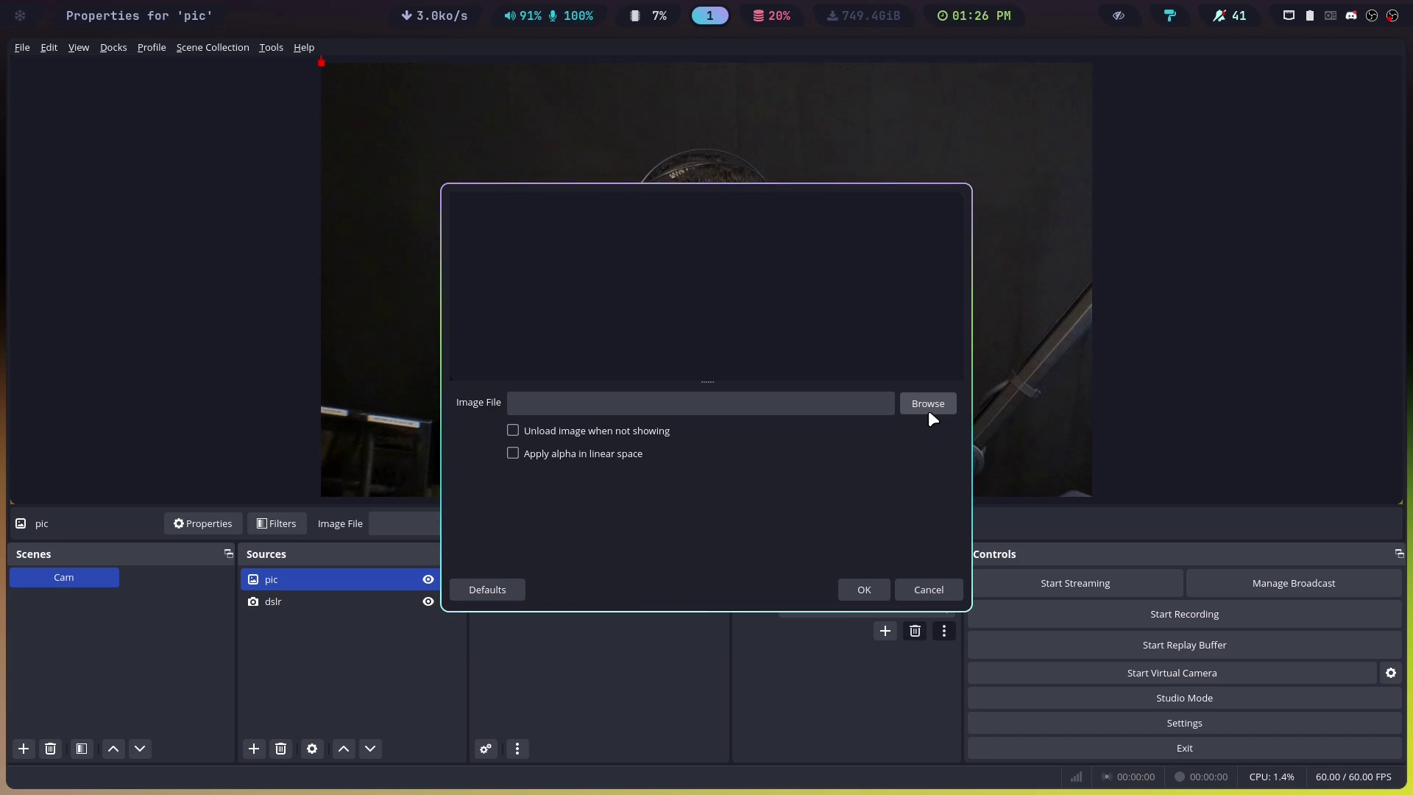
Load aurora-small.webp from the Pictures folder as the image of the pic source
{"action": "left_click", "coordinate": [929, 409]}
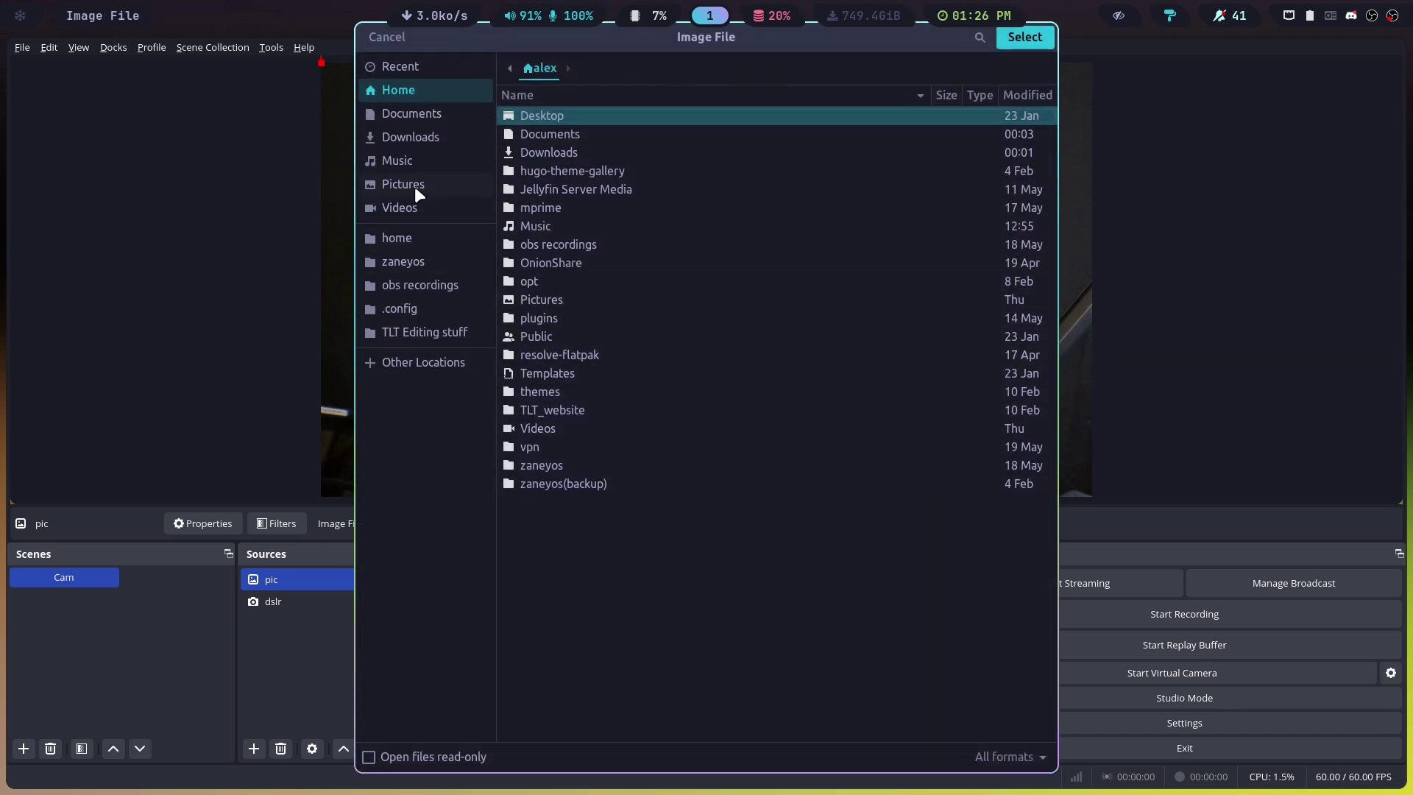
{"action": "left_click", "coordinate": [415, 188]}
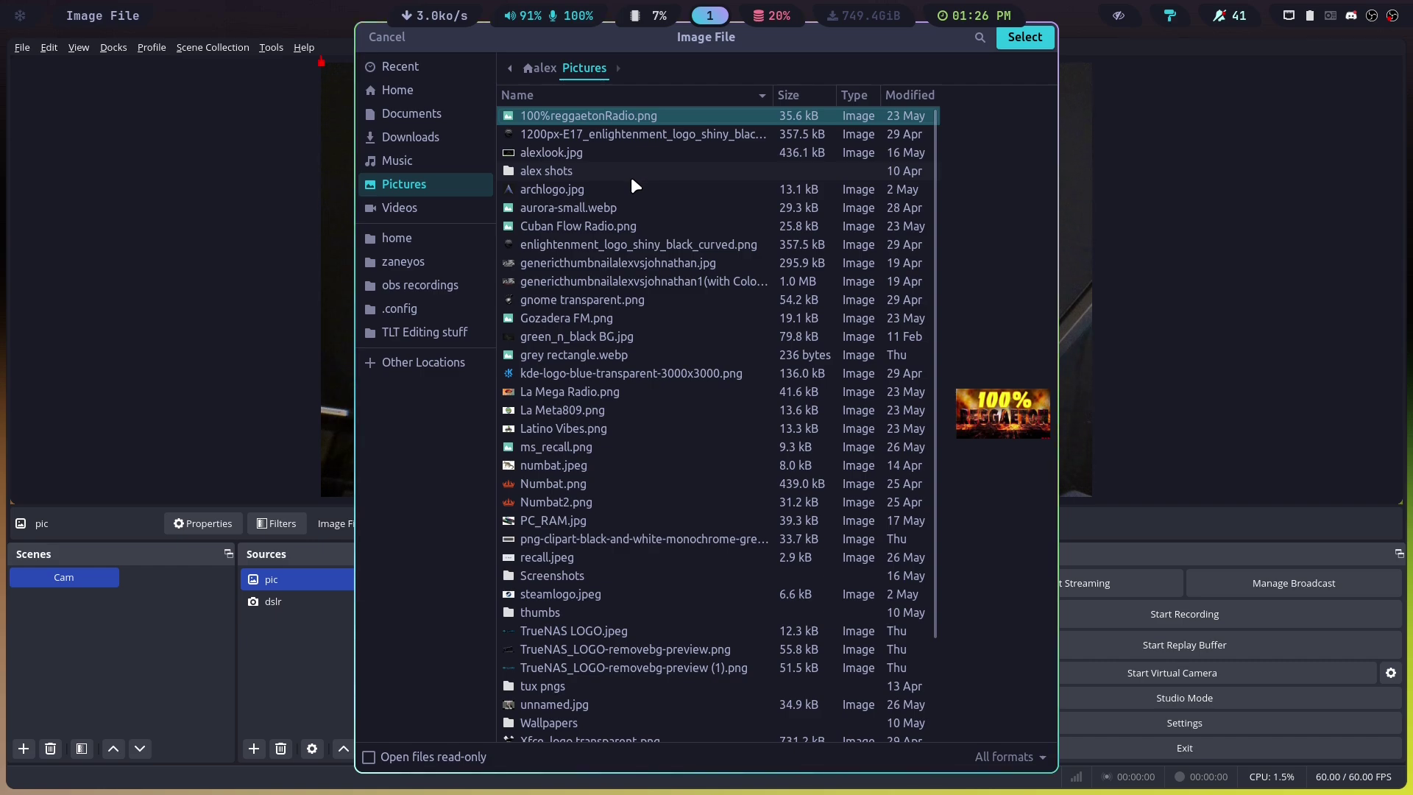
{"action": "left_click", "coordinate": [568, 209]}
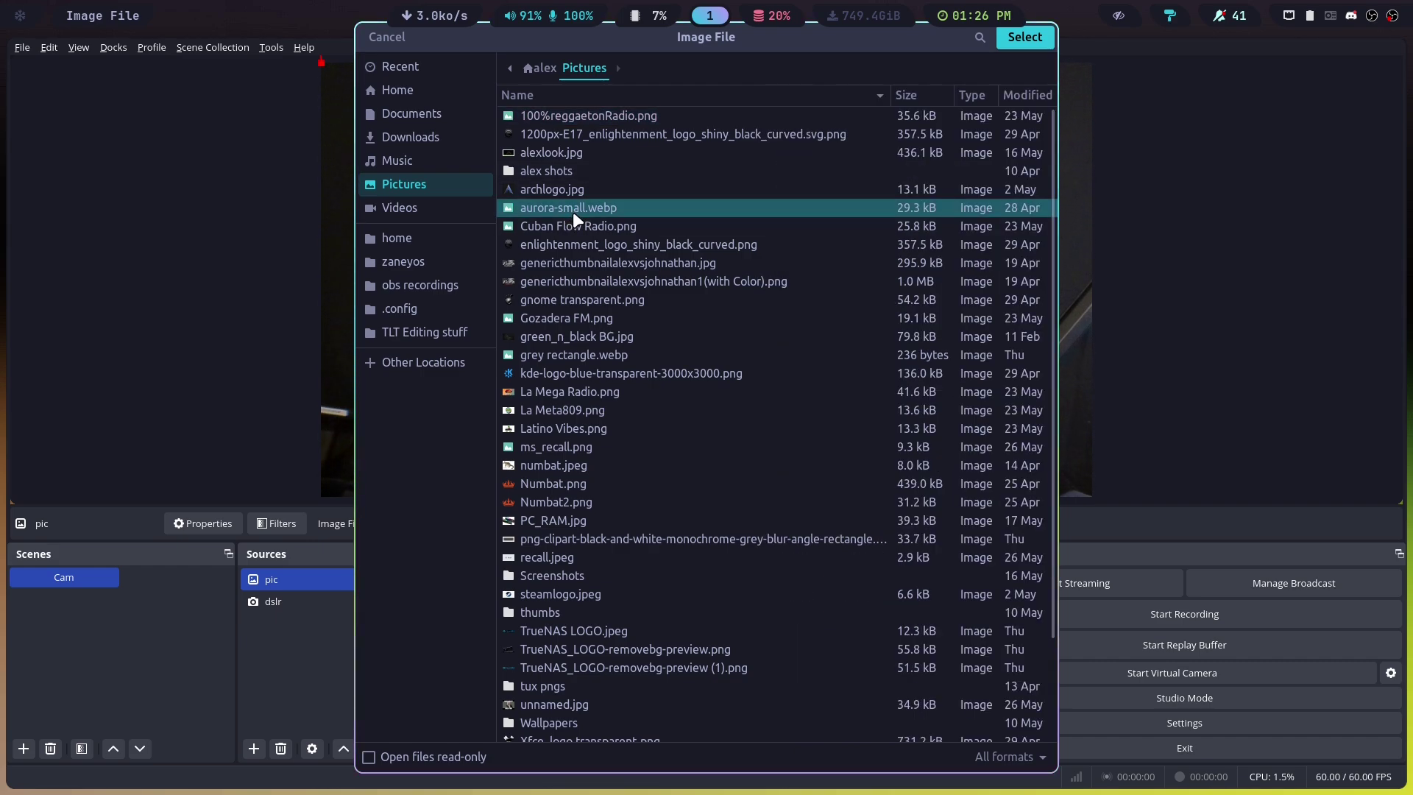
{"action": "left_click", "coordinate": [1018, 37]}
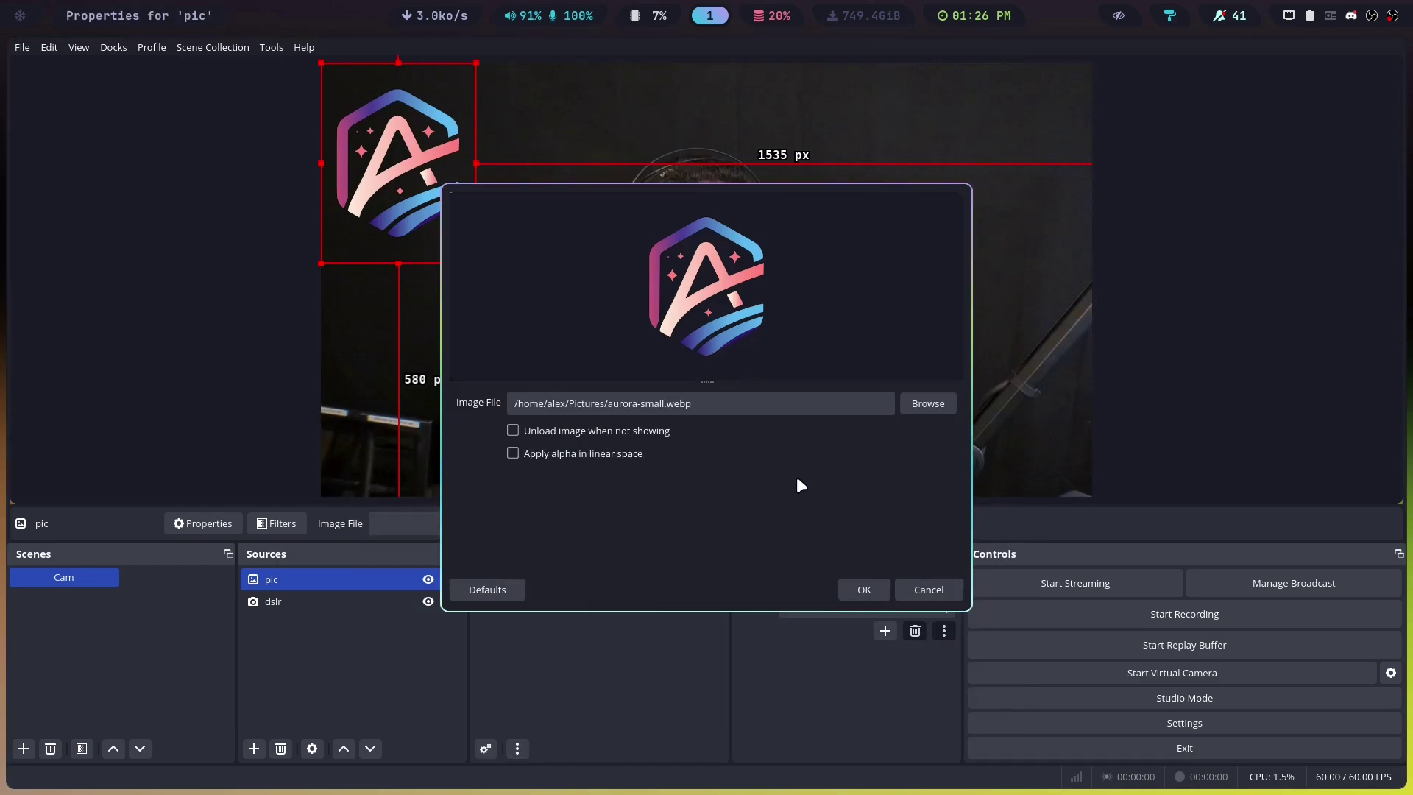
{"action": "left_click", "coordinate": [862, 590]}
Move the logo image to the upper-right corner of the canvas and shrink it, leaving a small margin to the edges
{"action": "left_click_drag", "start_coordinate": [417, 182], "coordinate": [996, 186]}
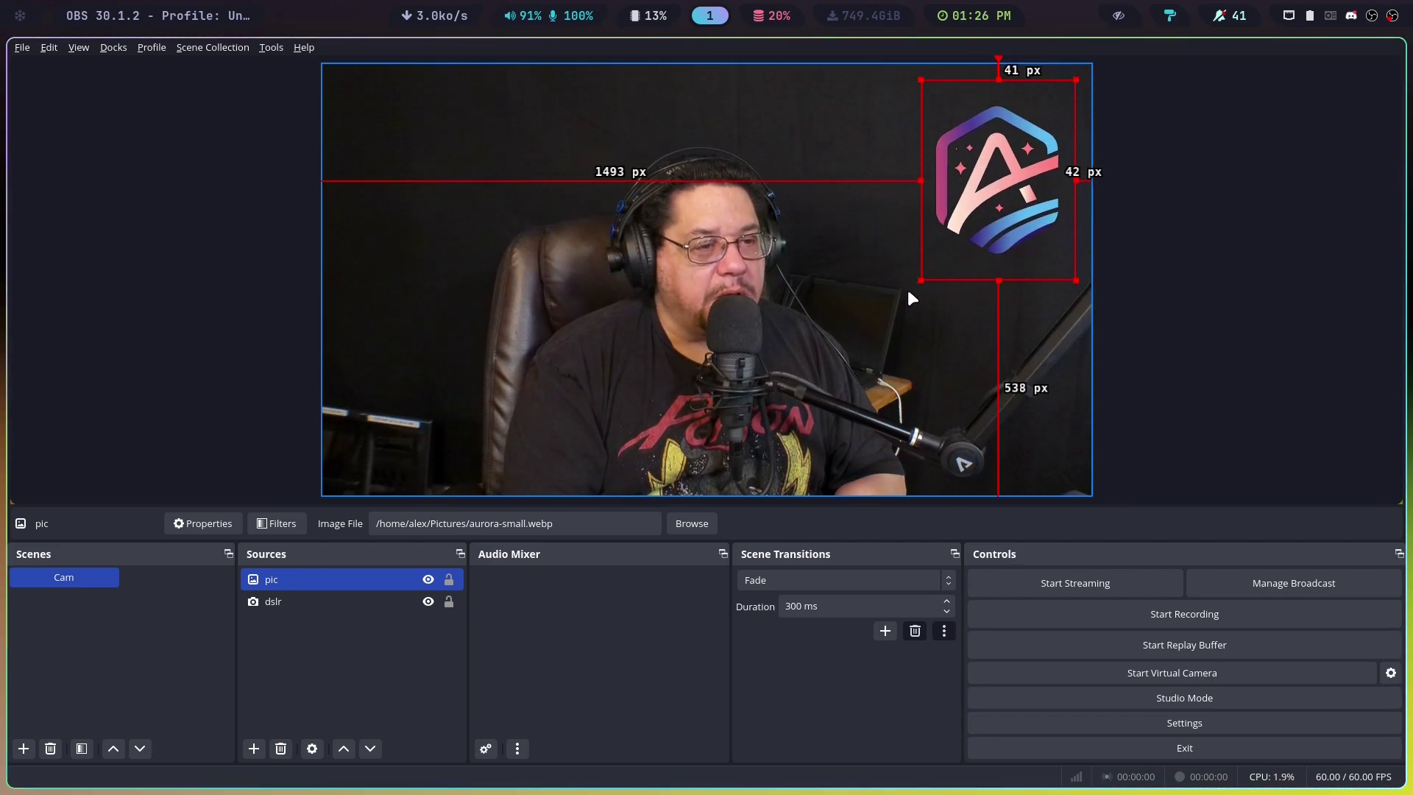
{"action": "left_click_drag", "start_coordinate": [921, 280], "coordinate": [942, 189]}
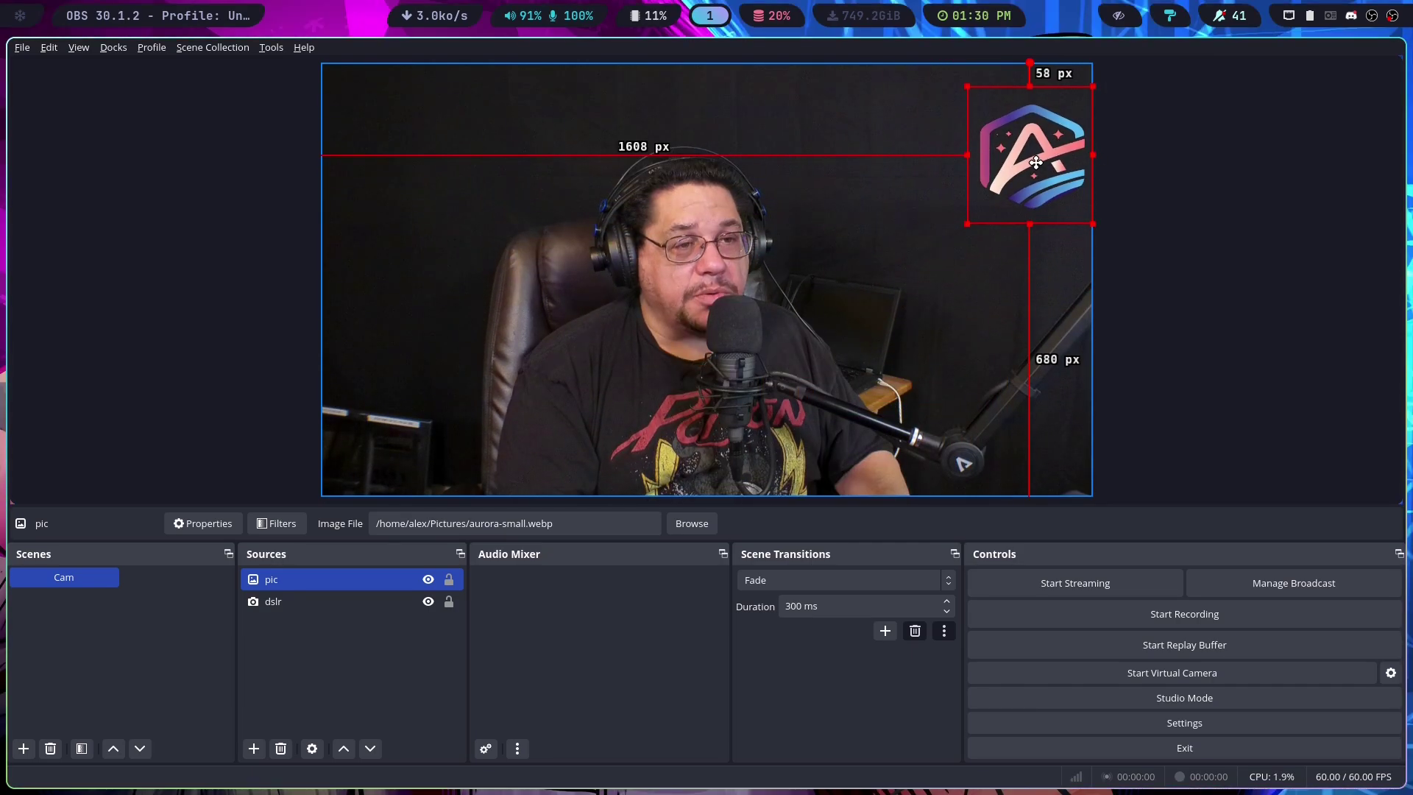
{"action": "mouse_move", "coordinate": [1047, 158]}
{"action": "left_mouse_down"}
{"action": "mouse_move", "coordinate": [1015, 155]}
{"action": "mouse_move", "coordinate": [1031, 157]}
{"action": "left_mouse_up"}
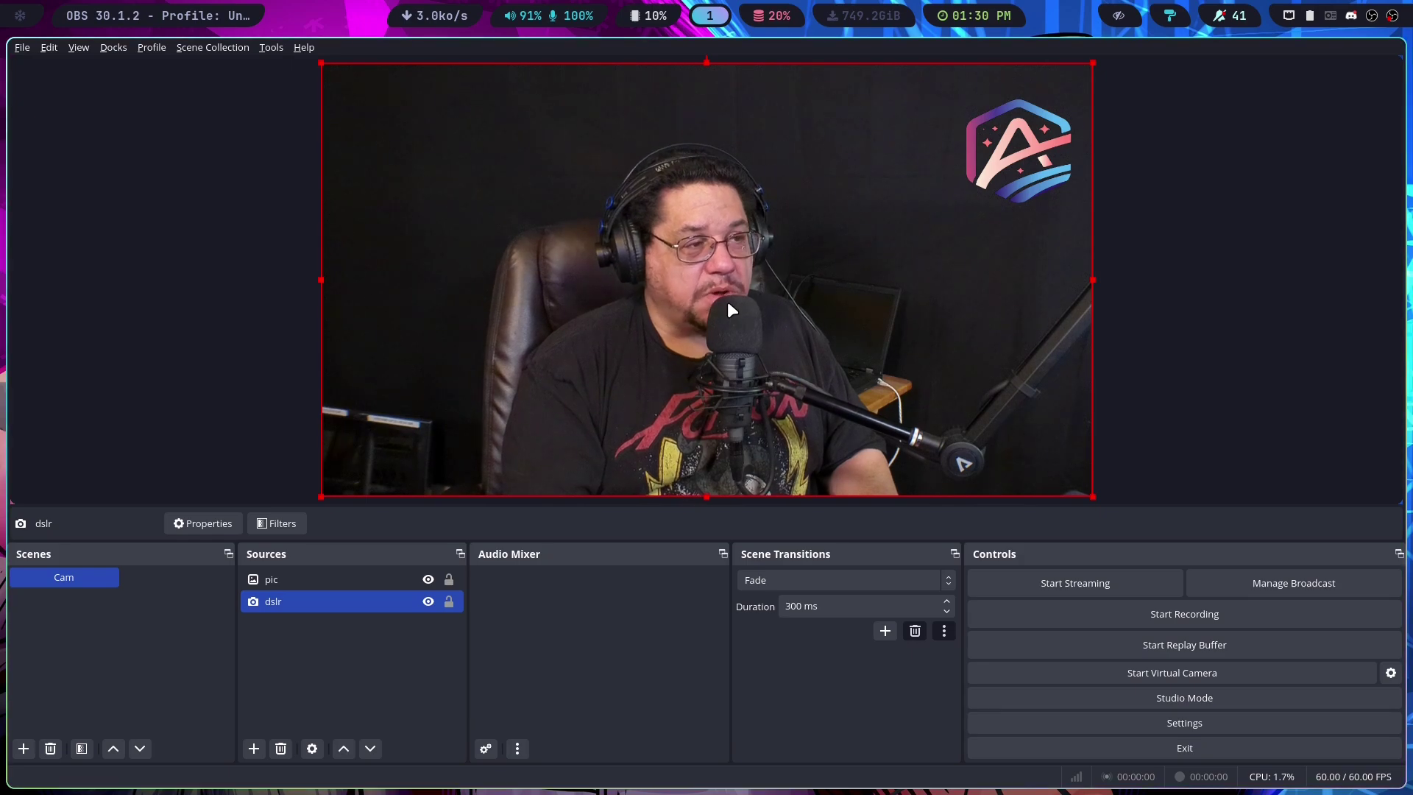
Fit the dslr camera source to the screen
{"action": "right_click", "coordinate": [728, 275]}
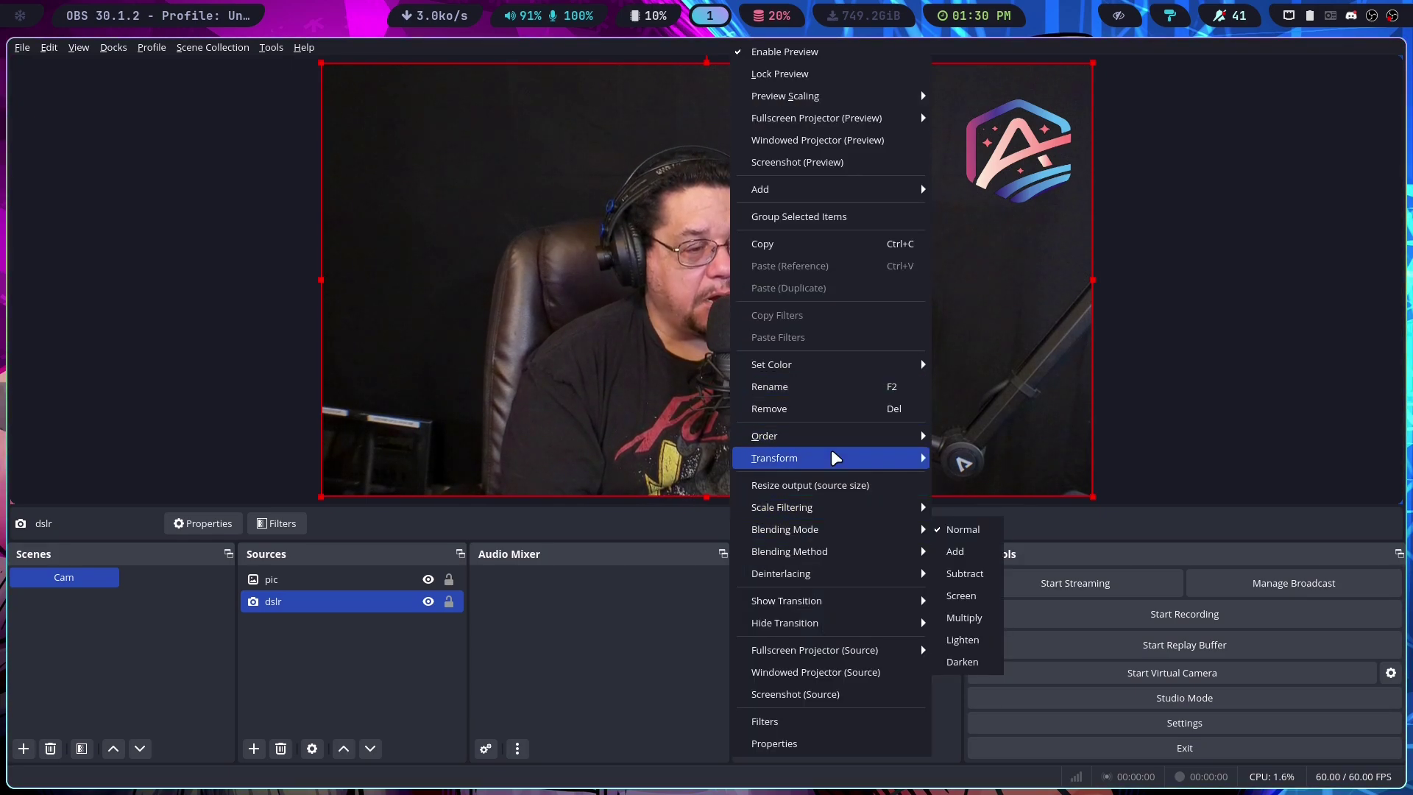
{"action": "mouse_move", "coordinate": [858, 463]}
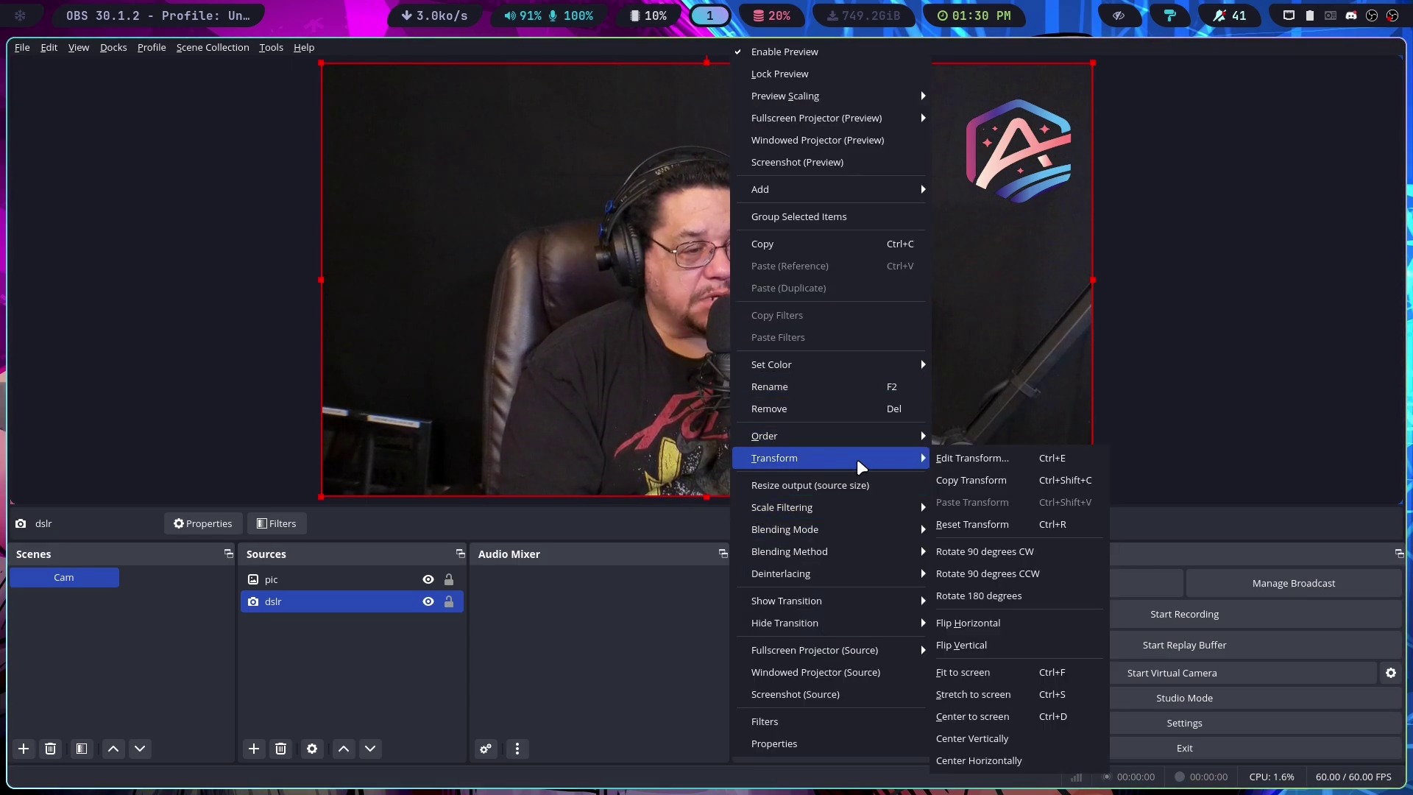
{"action": "left_click", "coordinate": [990, 668]}
Edit the dslr source's transform to use the Stretch to bounds bounding box type
{"action": "right_click", "coordinate": [807, 378]}
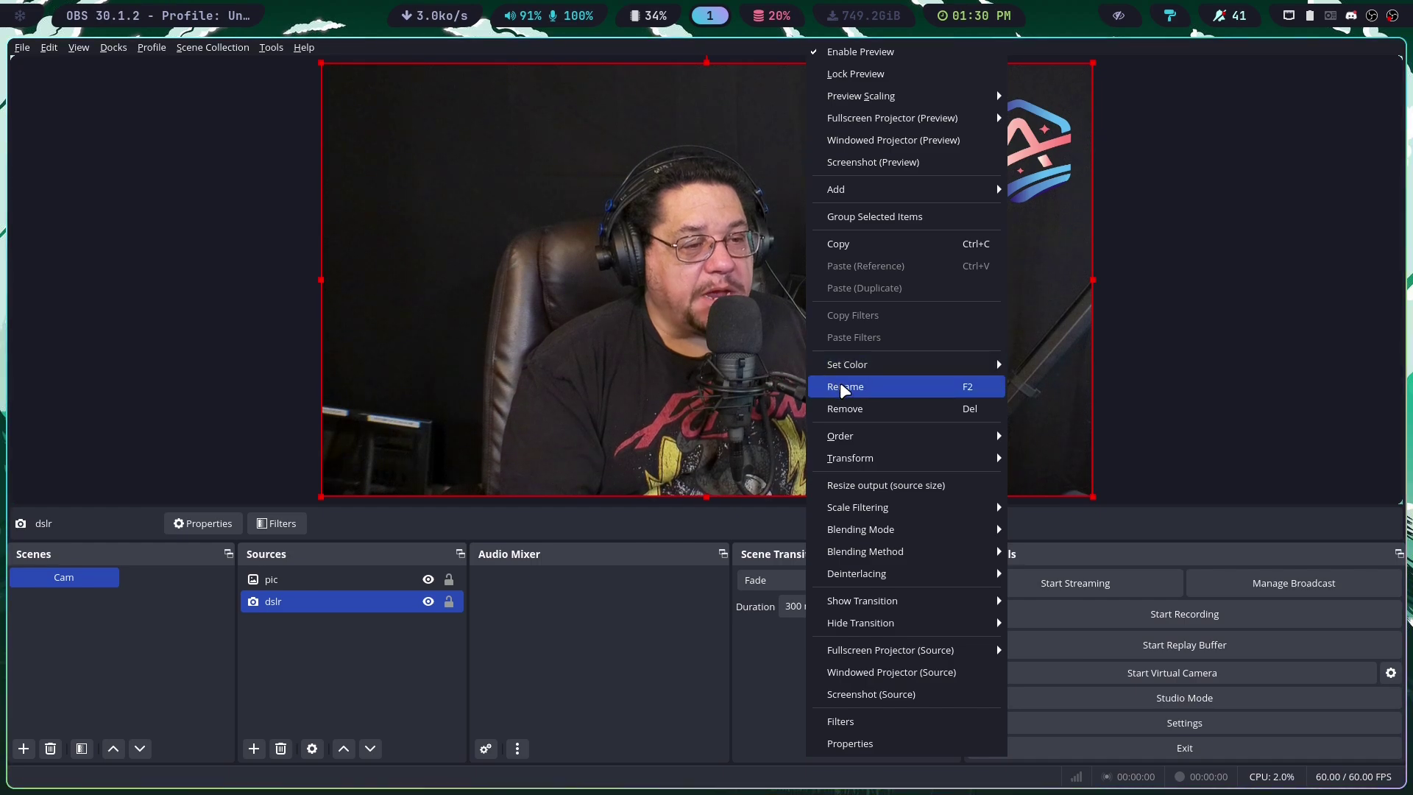
{"action": "mouse_move", "coordinate": [918, 459]}
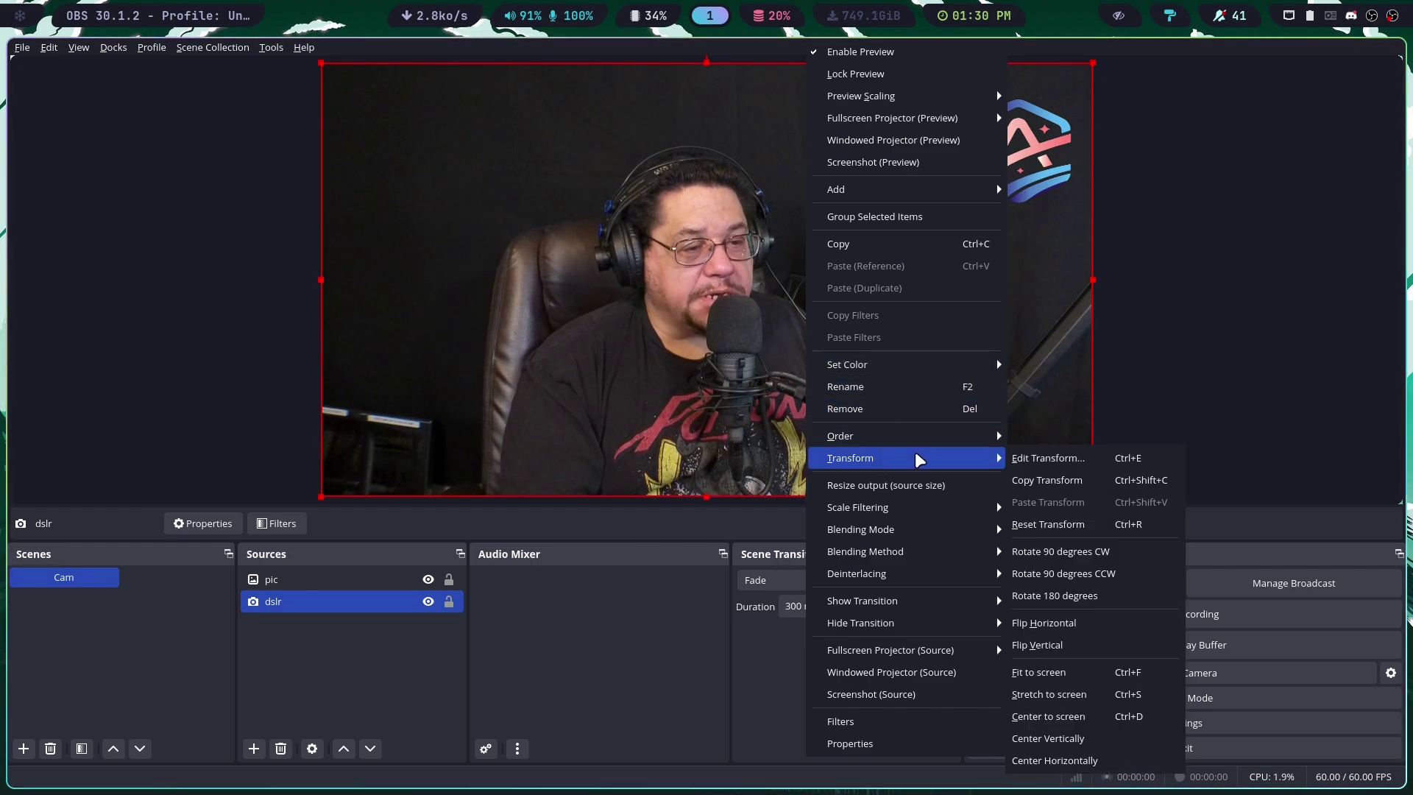
{"action": "left_click", "coordinate": [1048, 459]}
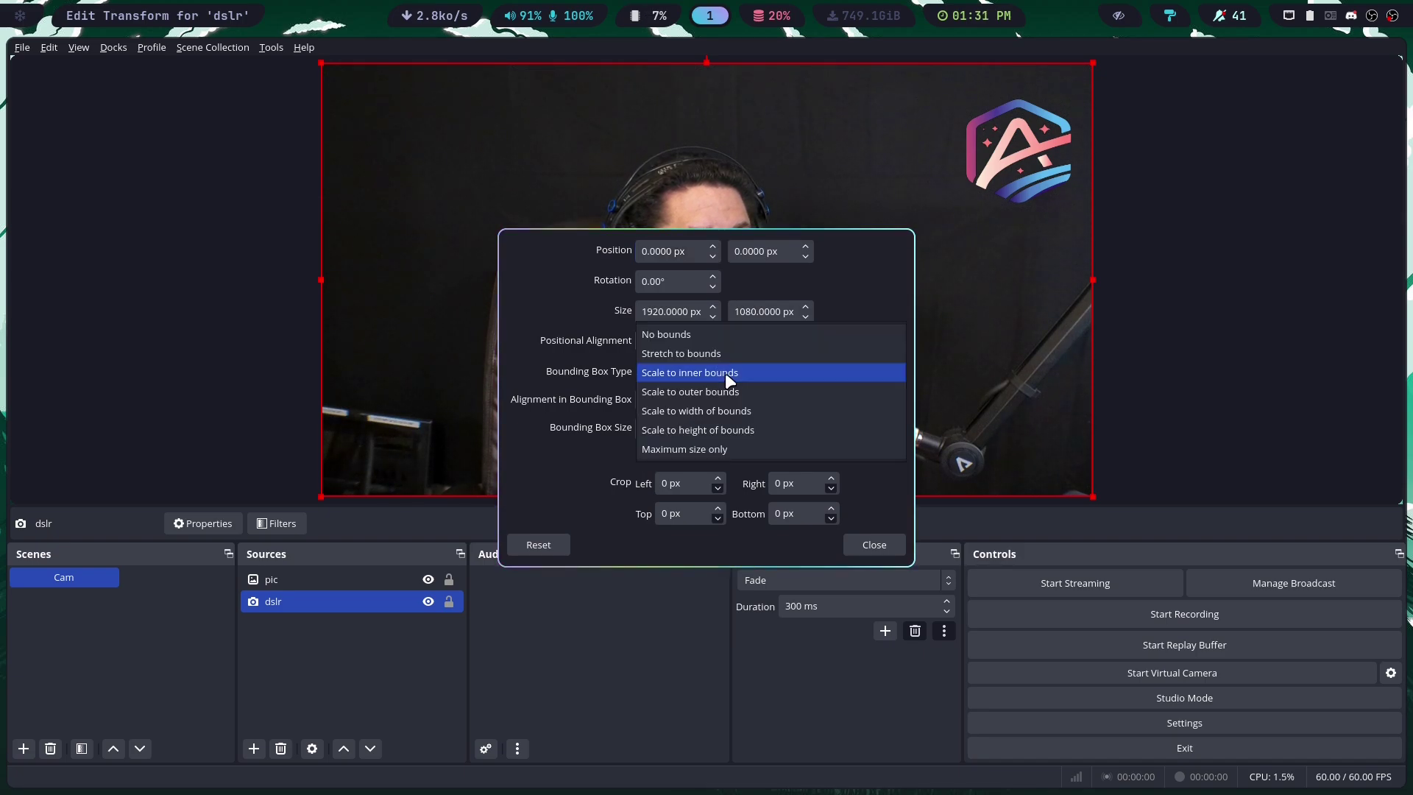
{"action": "left_click", "coordinate": [725, 373]}
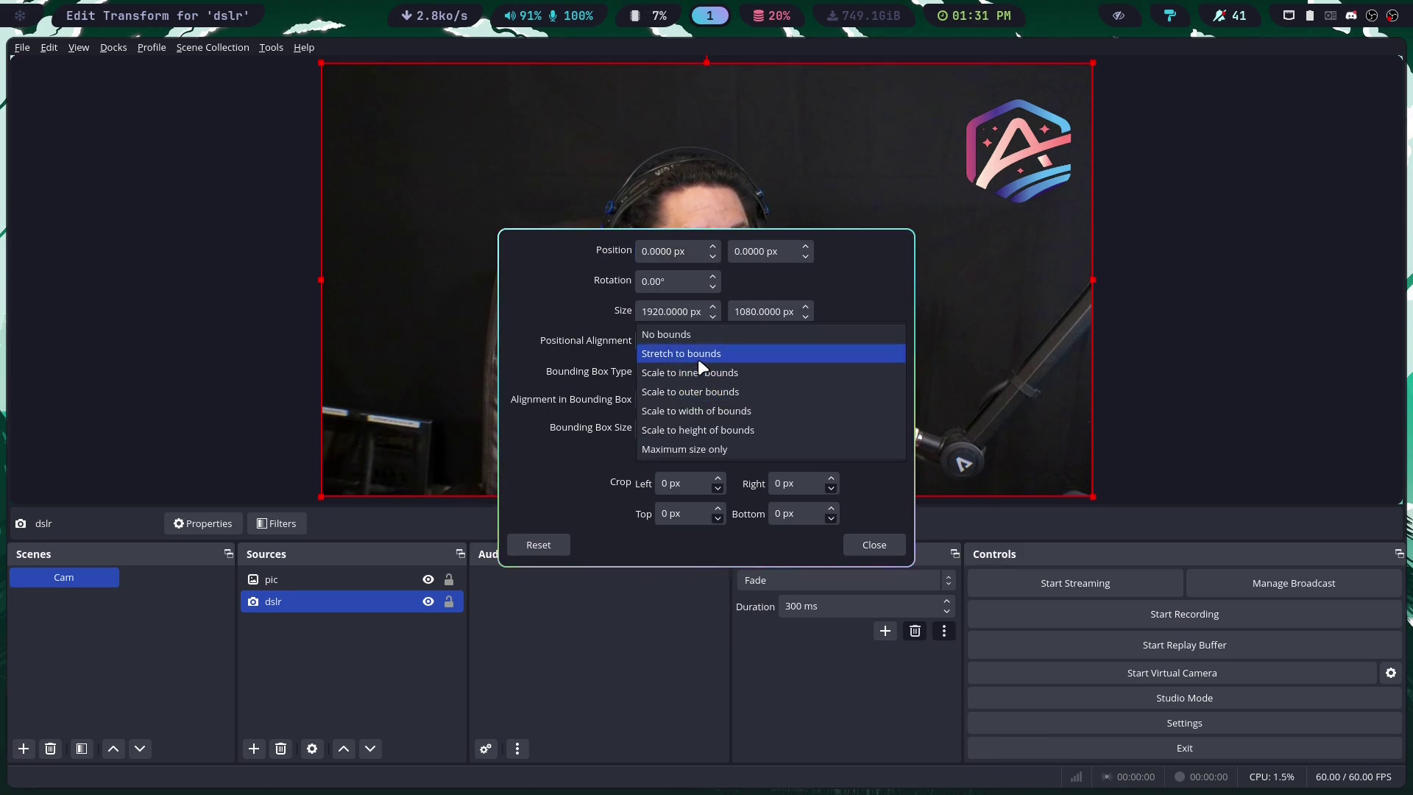
{"action": "left_click", "coordinate": [697, 354]}
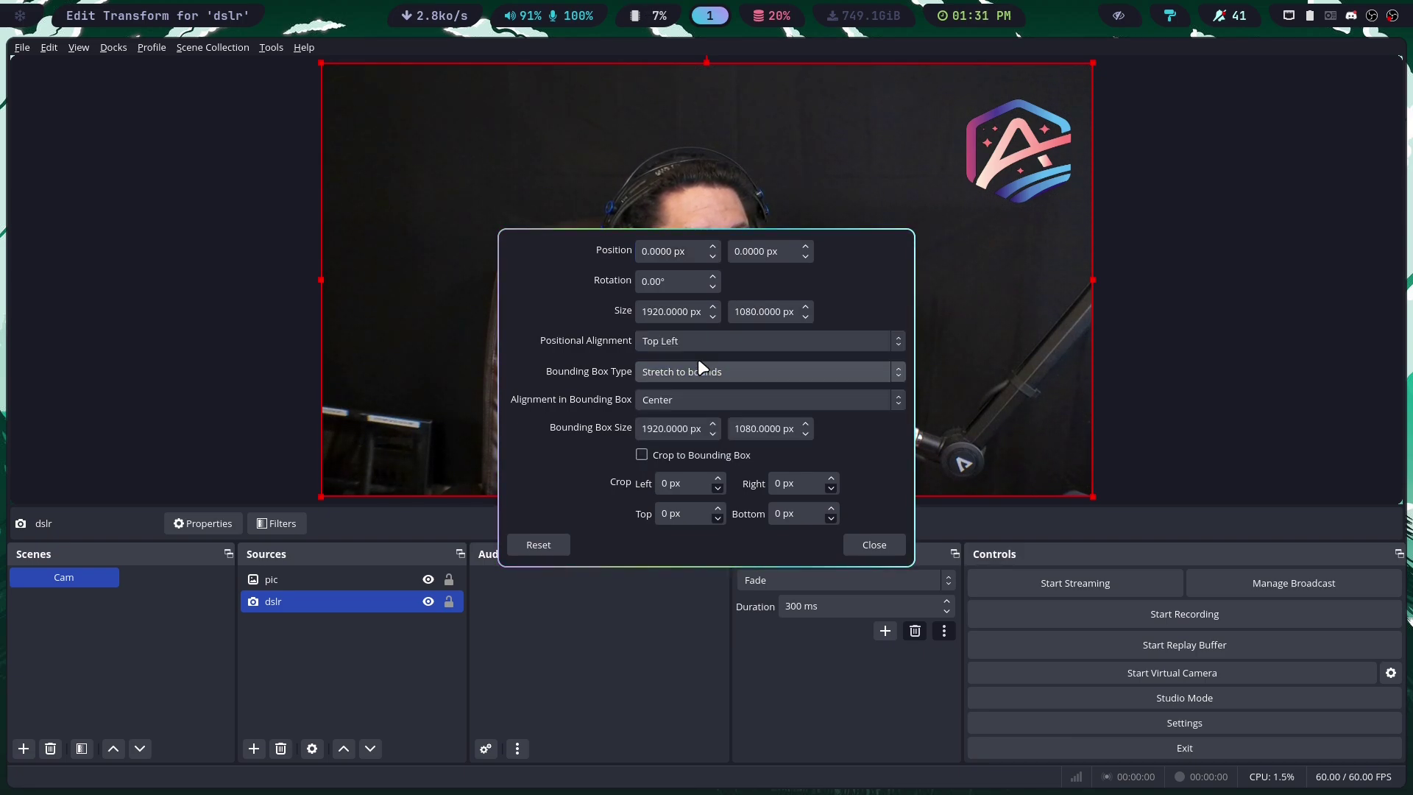
{"action": "left_click", "coordinate": [864, 544]}
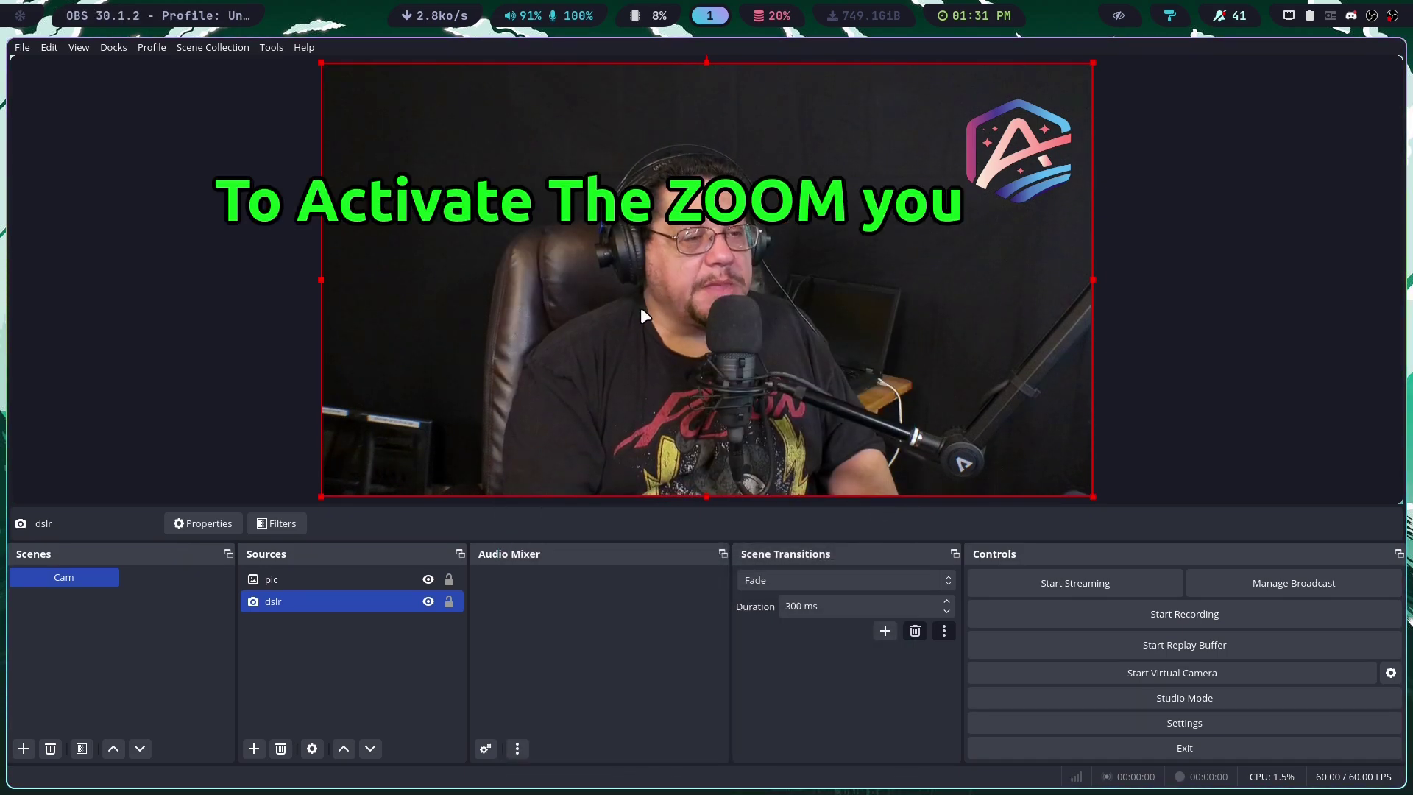
Crop the dslr source inward from its upper-left corner, lower-right corner and left edge to zoom in on the face
{"action": "left_click_drag", "start_coordinate": [321, 65], "coordinate": [459, 158]}
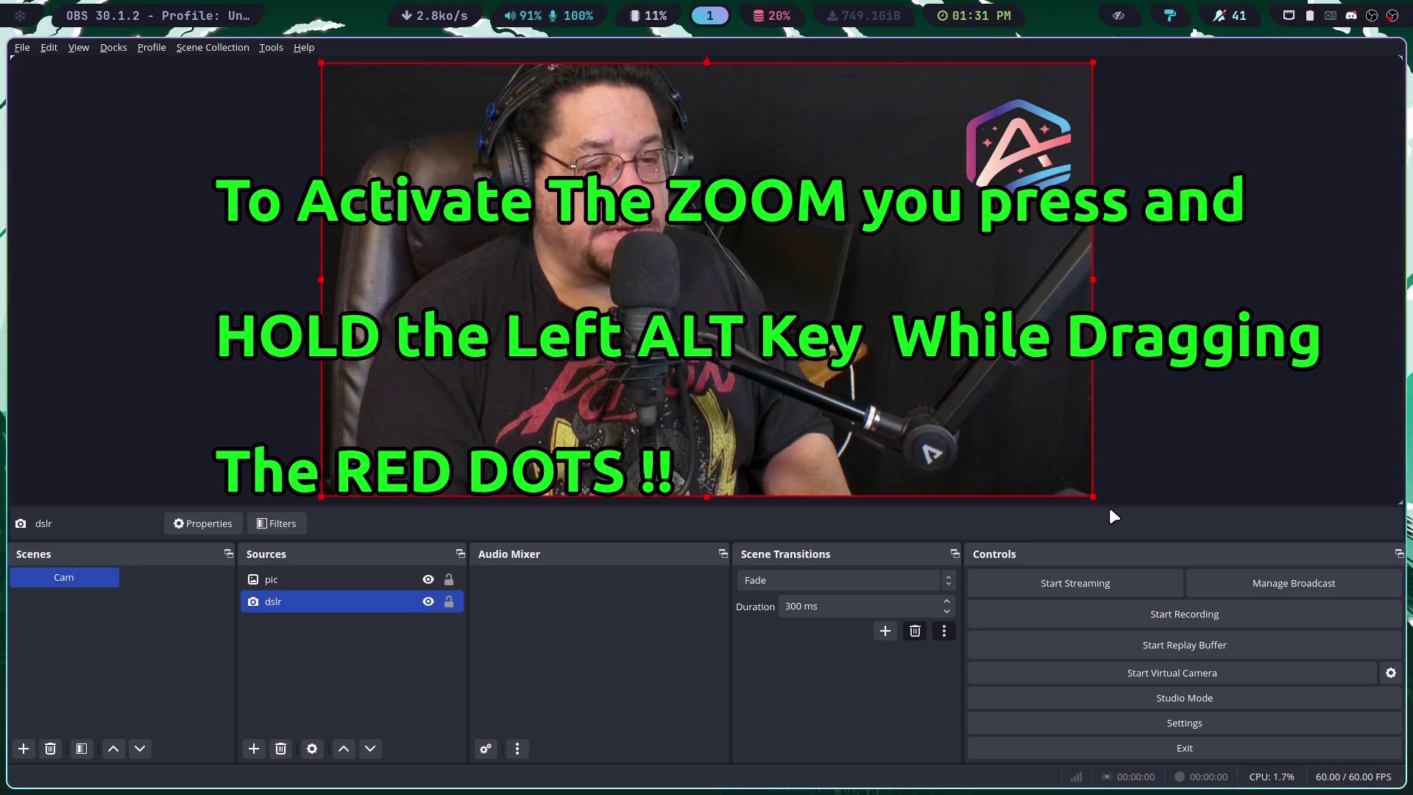
{"action": "left_click_drag", "start_coordinate": [1094, 496], "coordinate": [888, 356]}
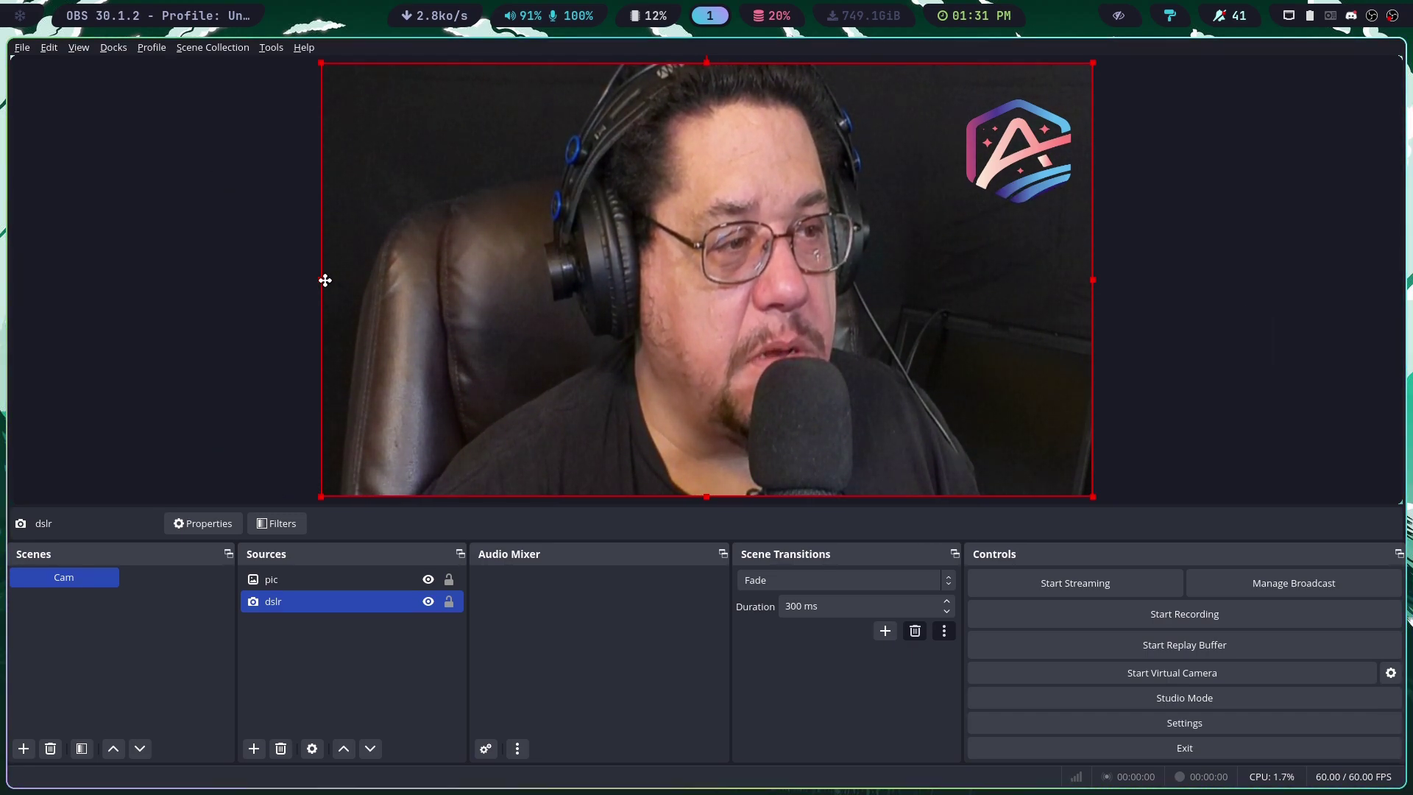
{"action": "left_click_drag", "start_coordinate": [323, 281], "coordinate": [381, 288]}
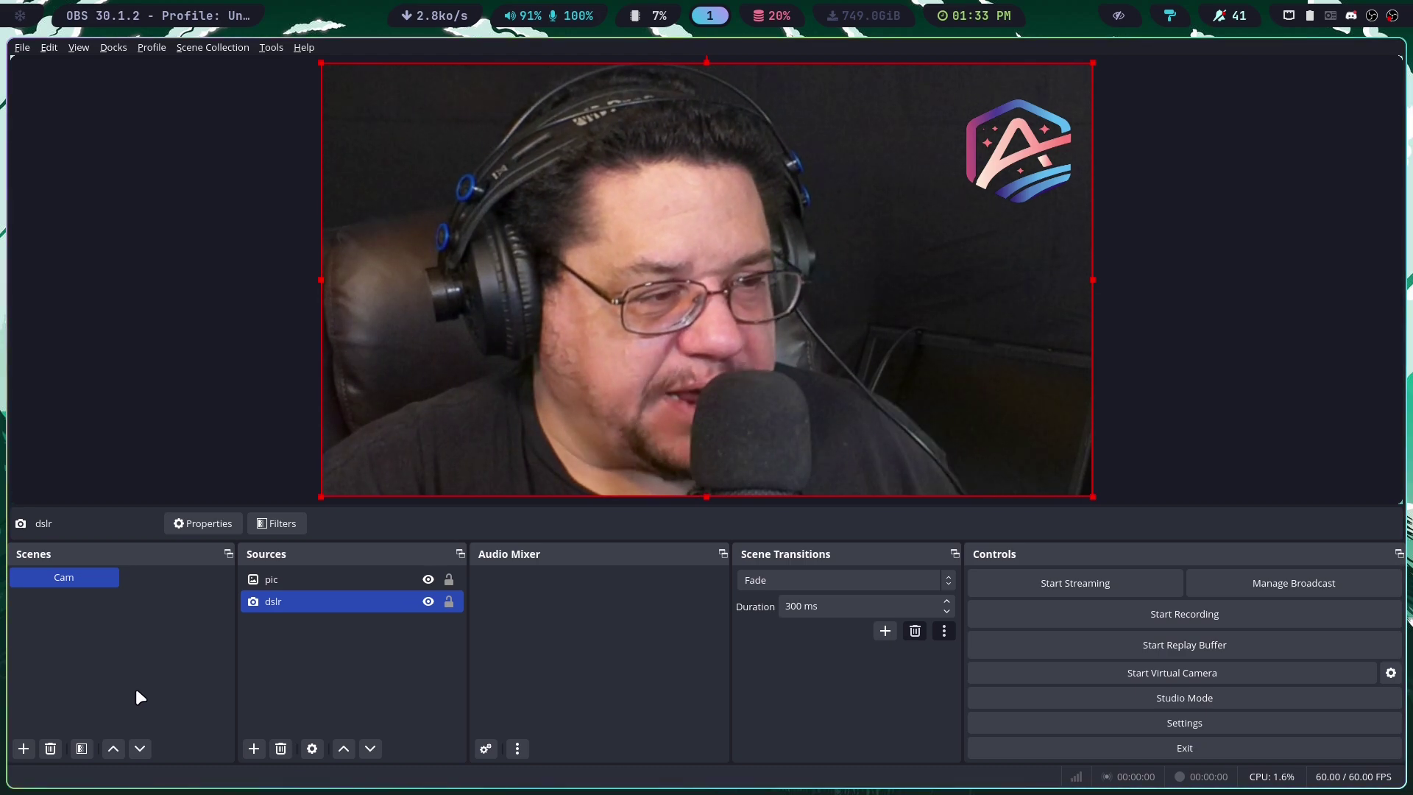
Create a second scene named wall and switch to the Cam scene and back to it
{"action": "left_click", "coordinate": [18, 751]}
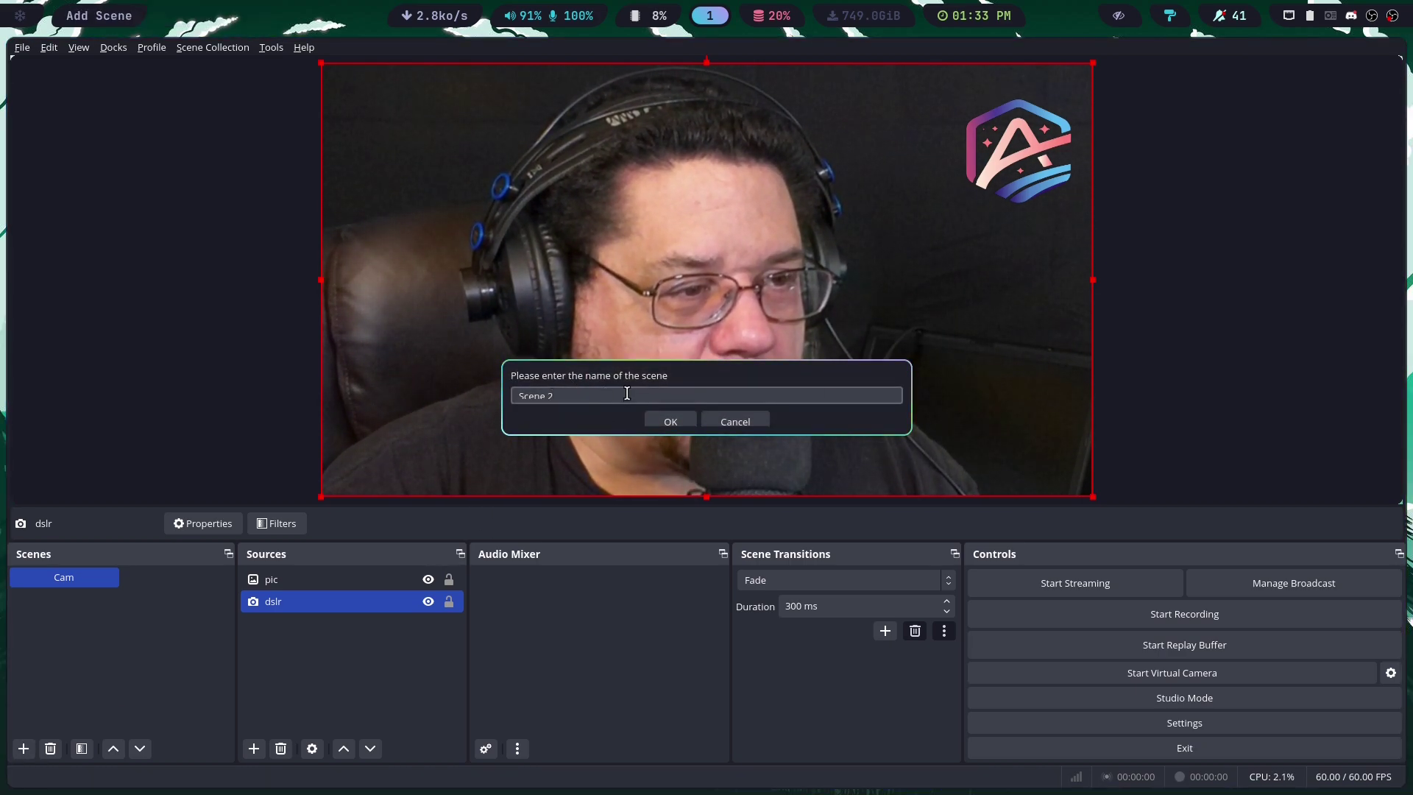
{"action": "left_click", "coordinate": [605, 397]}
{"action": "type", "text": "wall"}
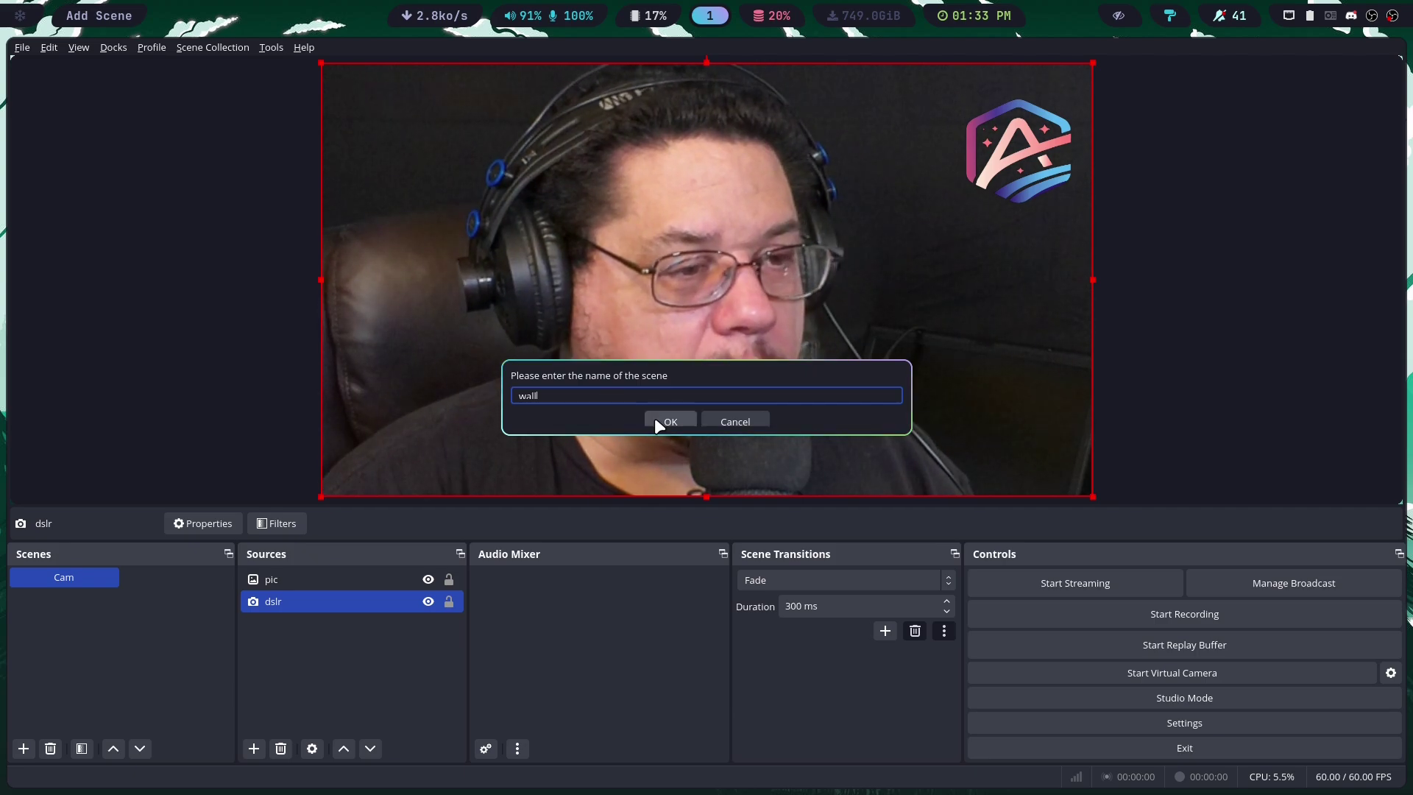
{"action": "left_click", "coordinate": [666, 420]}
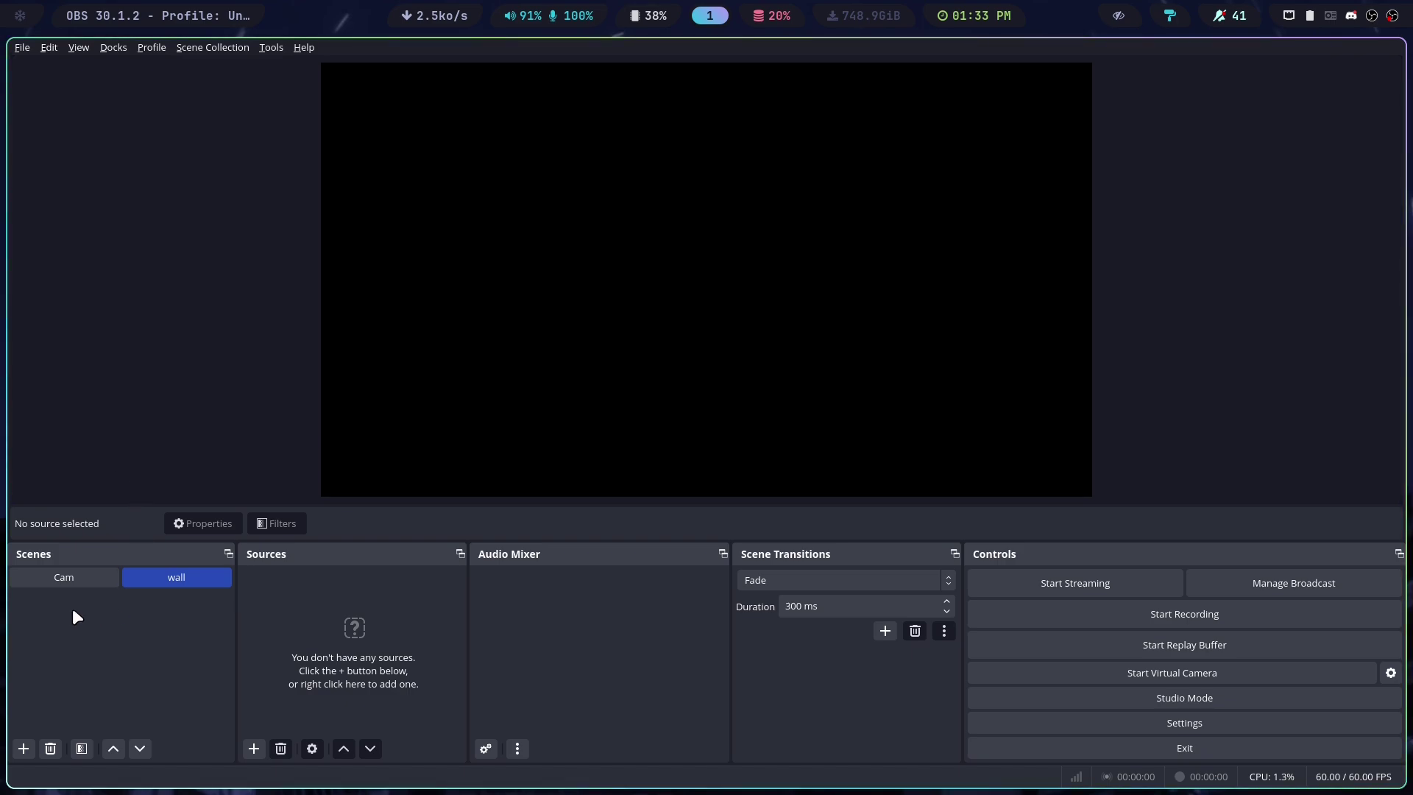
{"action": "left_click", "coordinate": [64, 586]}
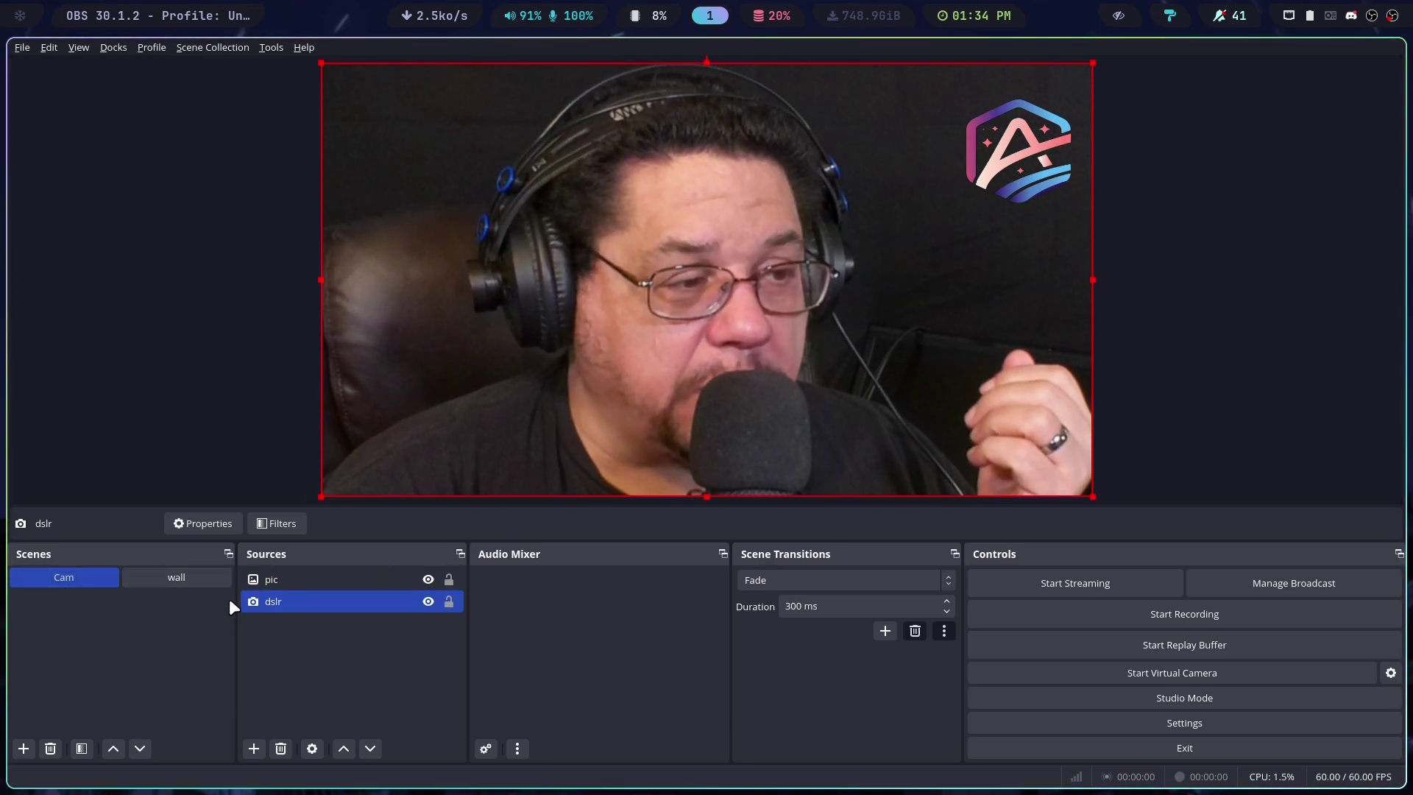
{"action": "left_click", "coordinate": [209, 578]}
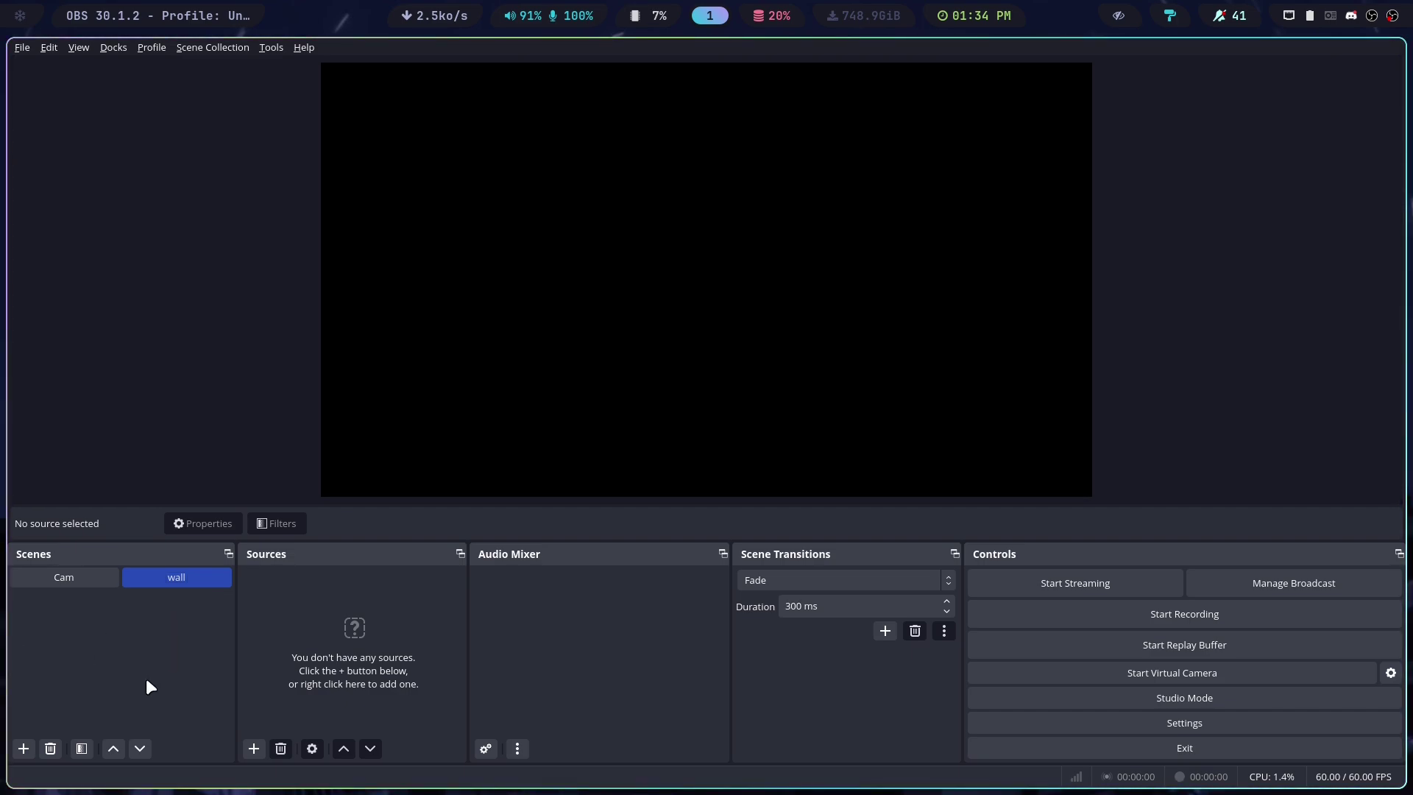
Add a new Image source named WAllpaper to the wall scene
{"action": "left_click", "coordinate": [254, 748]}
{"action": "left_click", "coordinate": [309, 507]}
{"action": "type", "text": "W"}
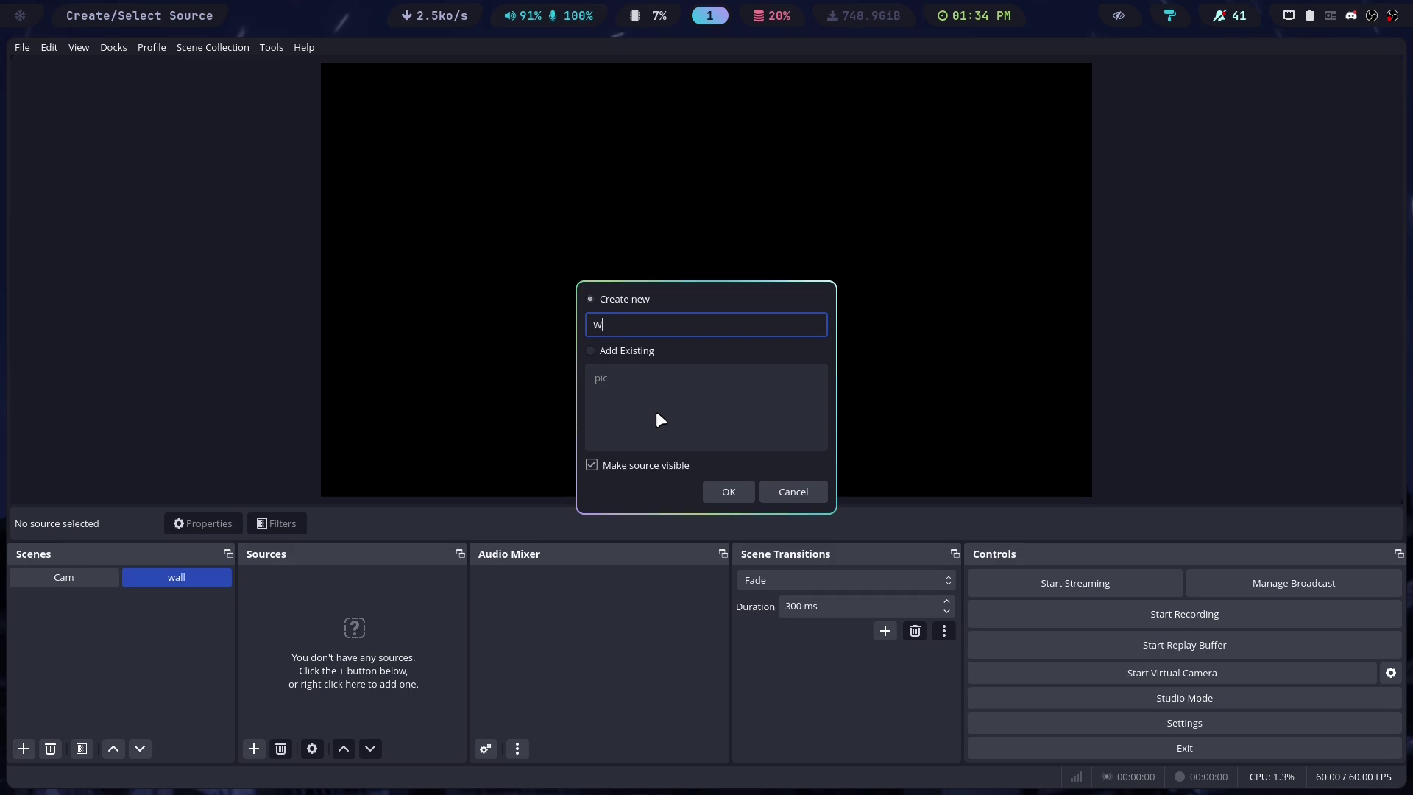
{"action": "type", "text": "Allpaper"}
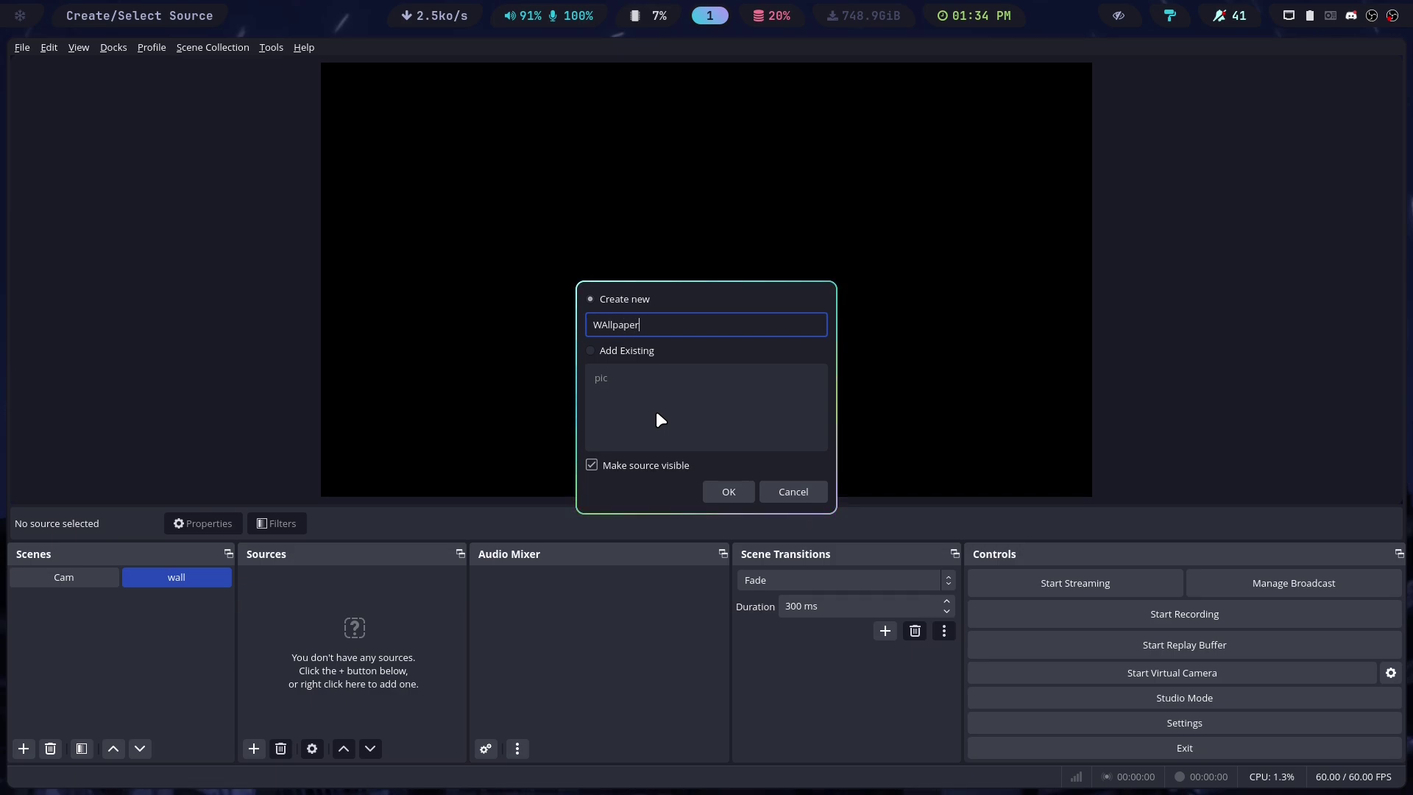
{"action": "left_click", "coordinate": [719, 490]}
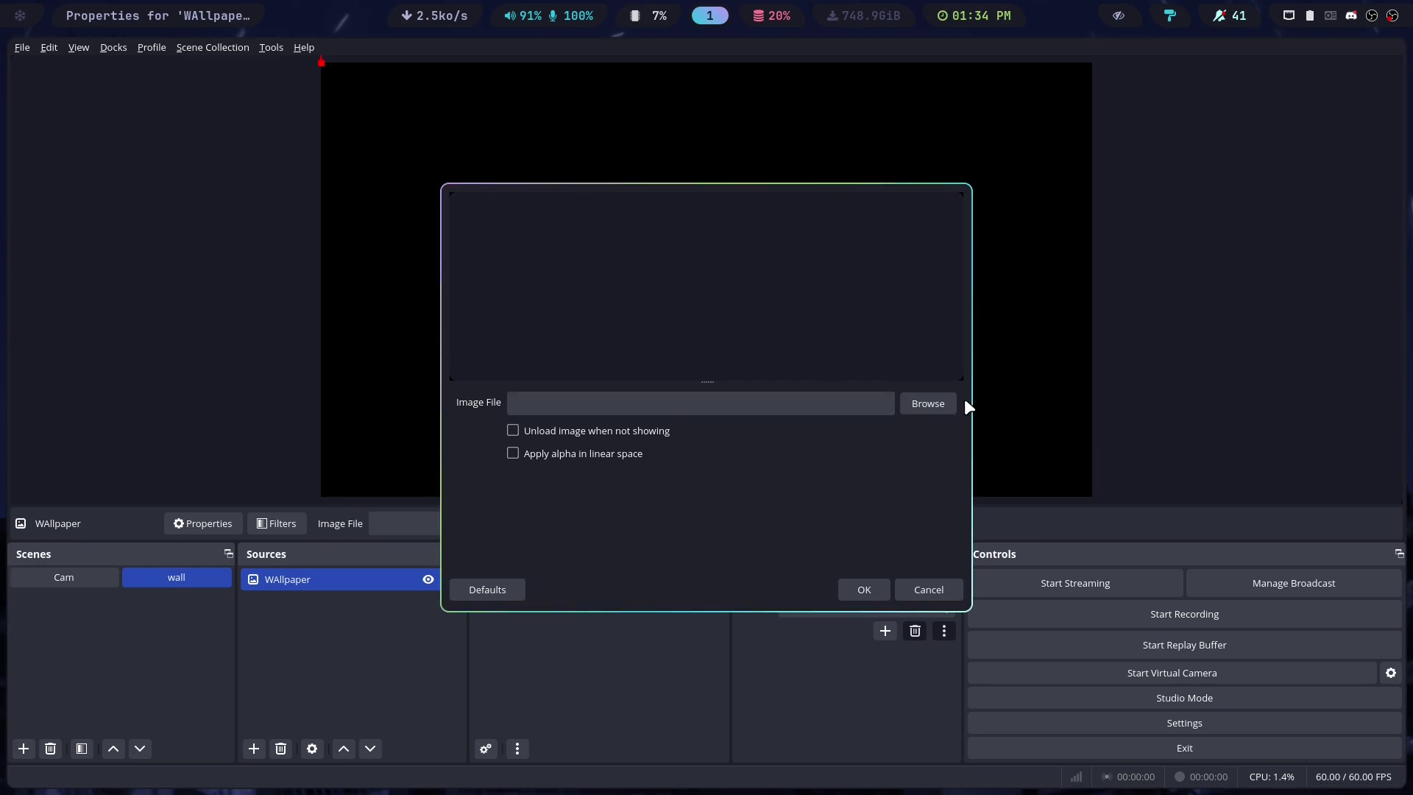
Load archlogo.jpg from the Pictures folder as the WAllpaper source's image file and accept its properties
{"action": "left_click", "coordinate": [941, 409]}
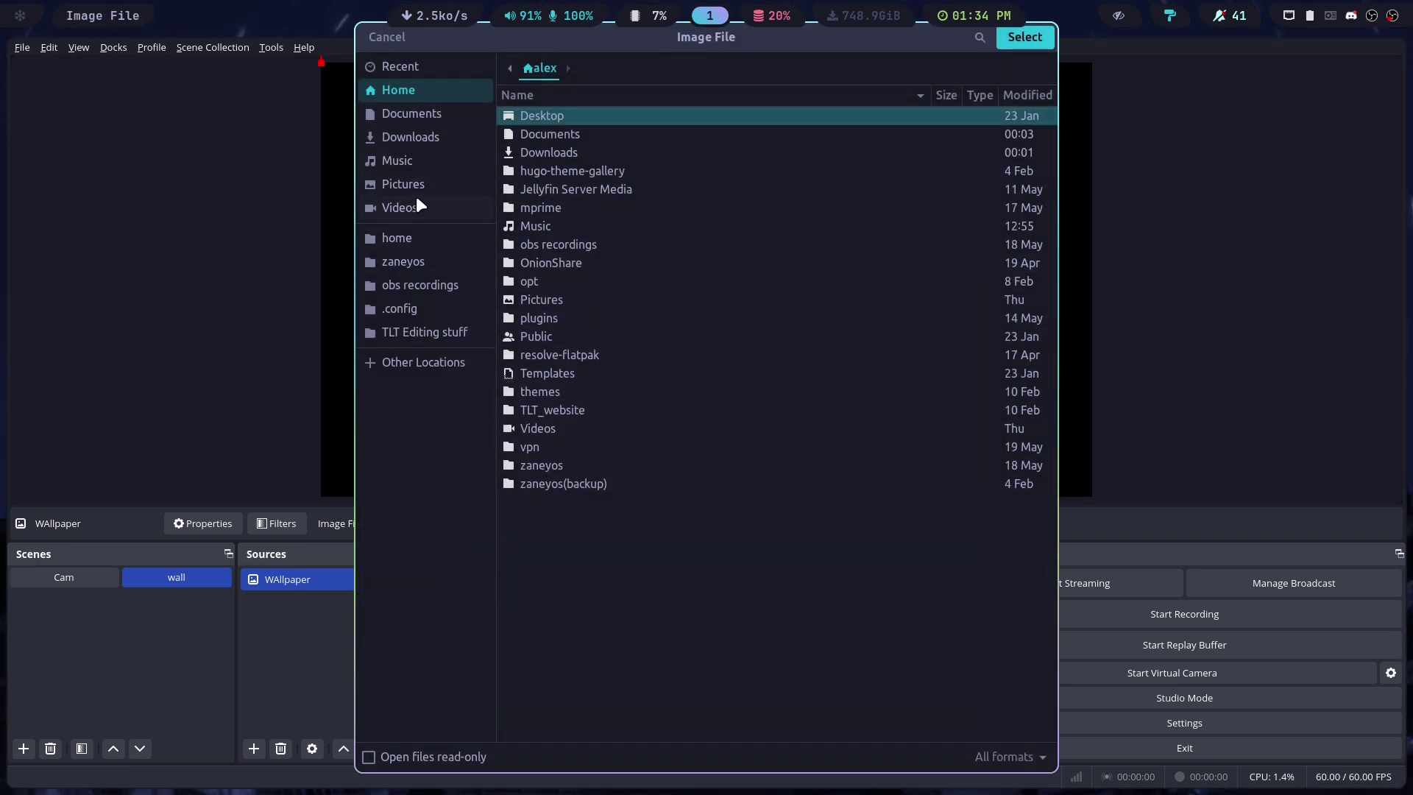
{"action": "left_click", "coordinate": [416, 184]}
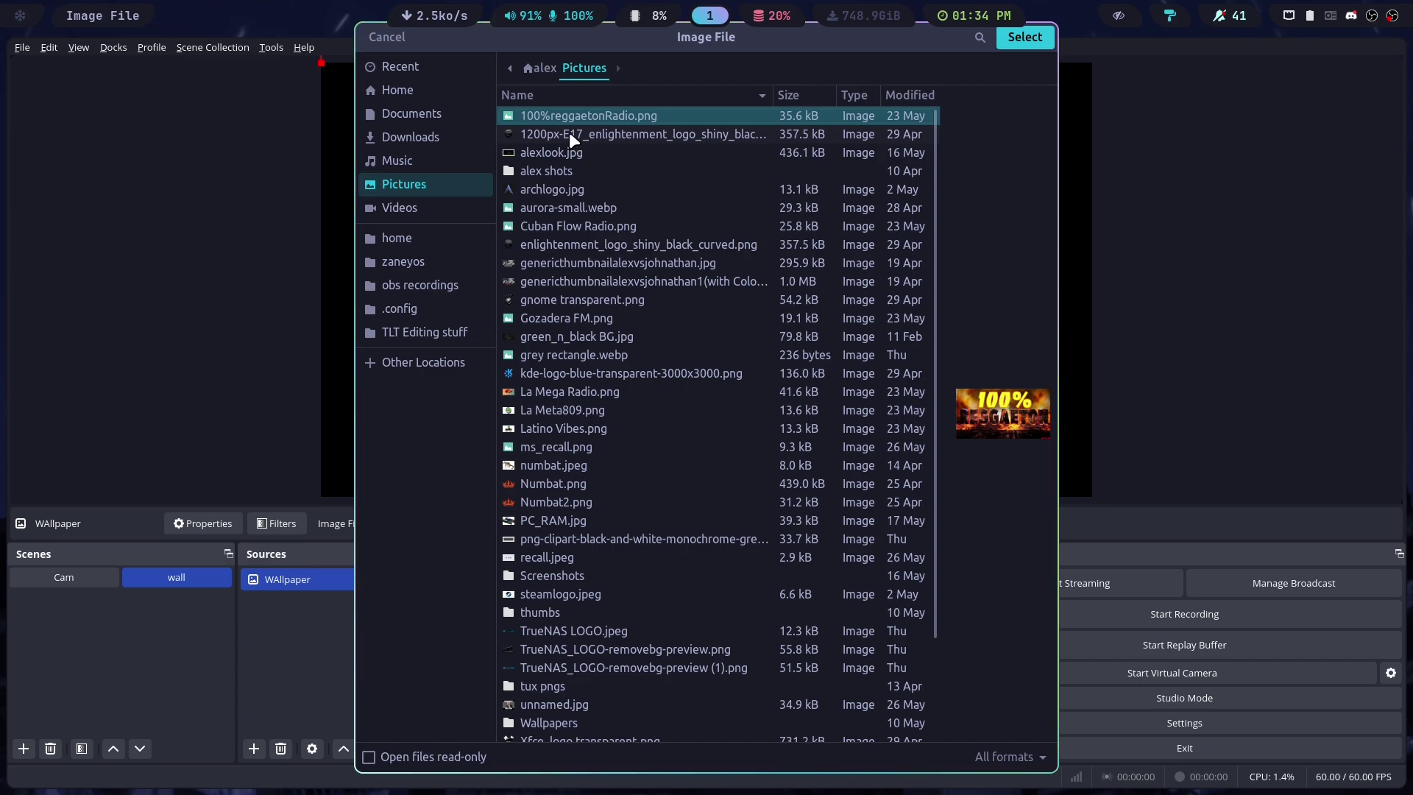
{"action": "scroll", "coordinate": [598, 381], "scroll_direction": "down", "scroll_amount": 5}
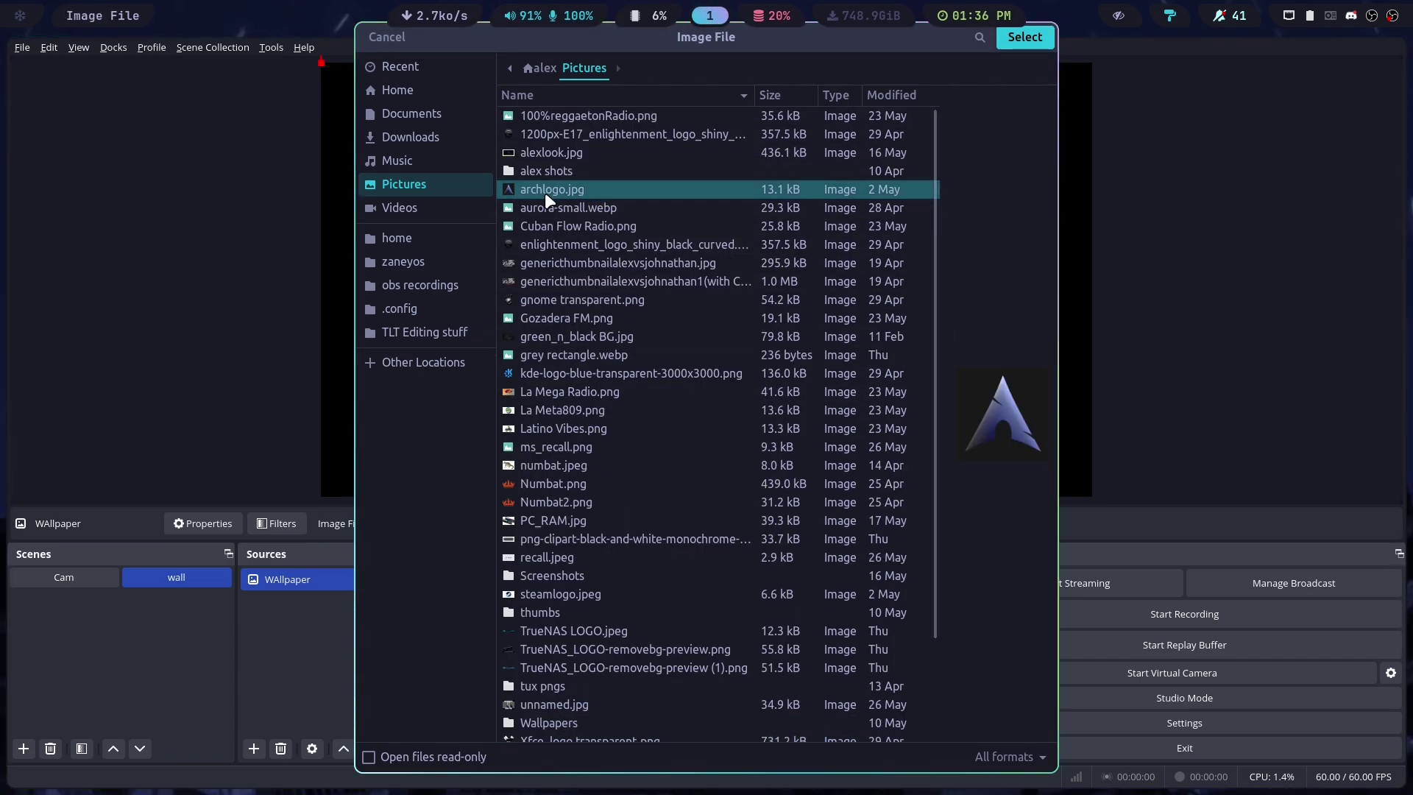
{"action": "left_click", "coordinate": [548, 206]}
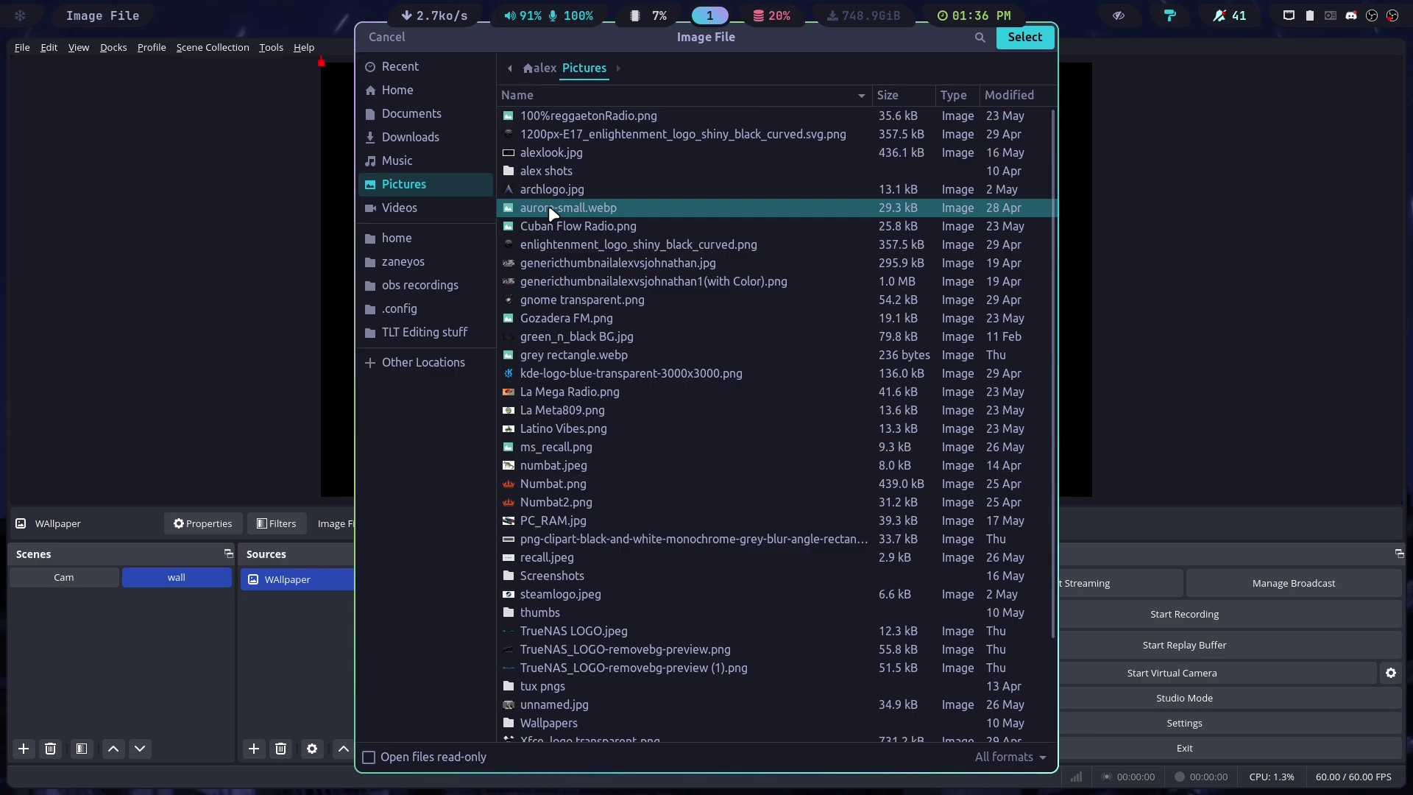
{"action": "left_click", "coordinate": [543, 189]}
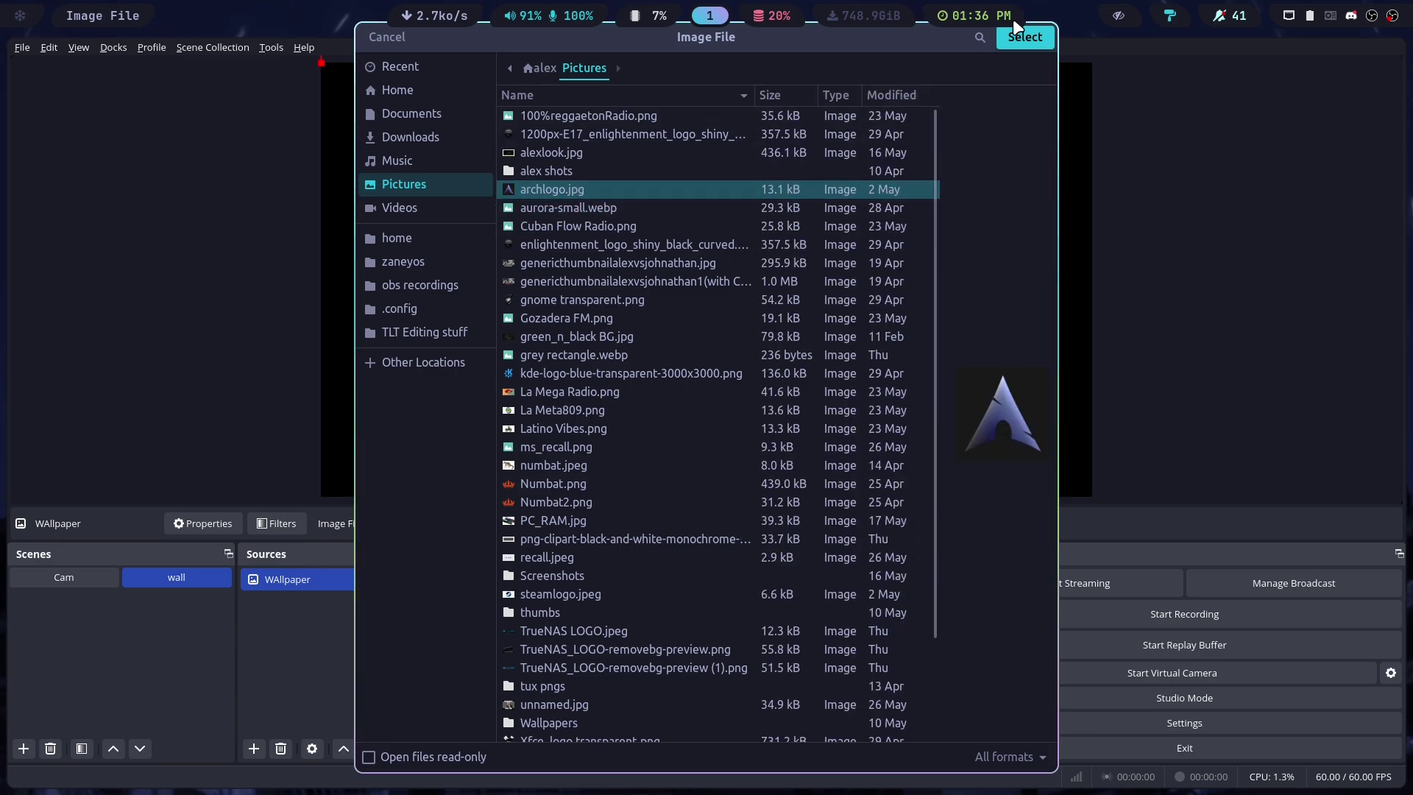
{"action": "left_click", "coordinate": [1026, 37]}
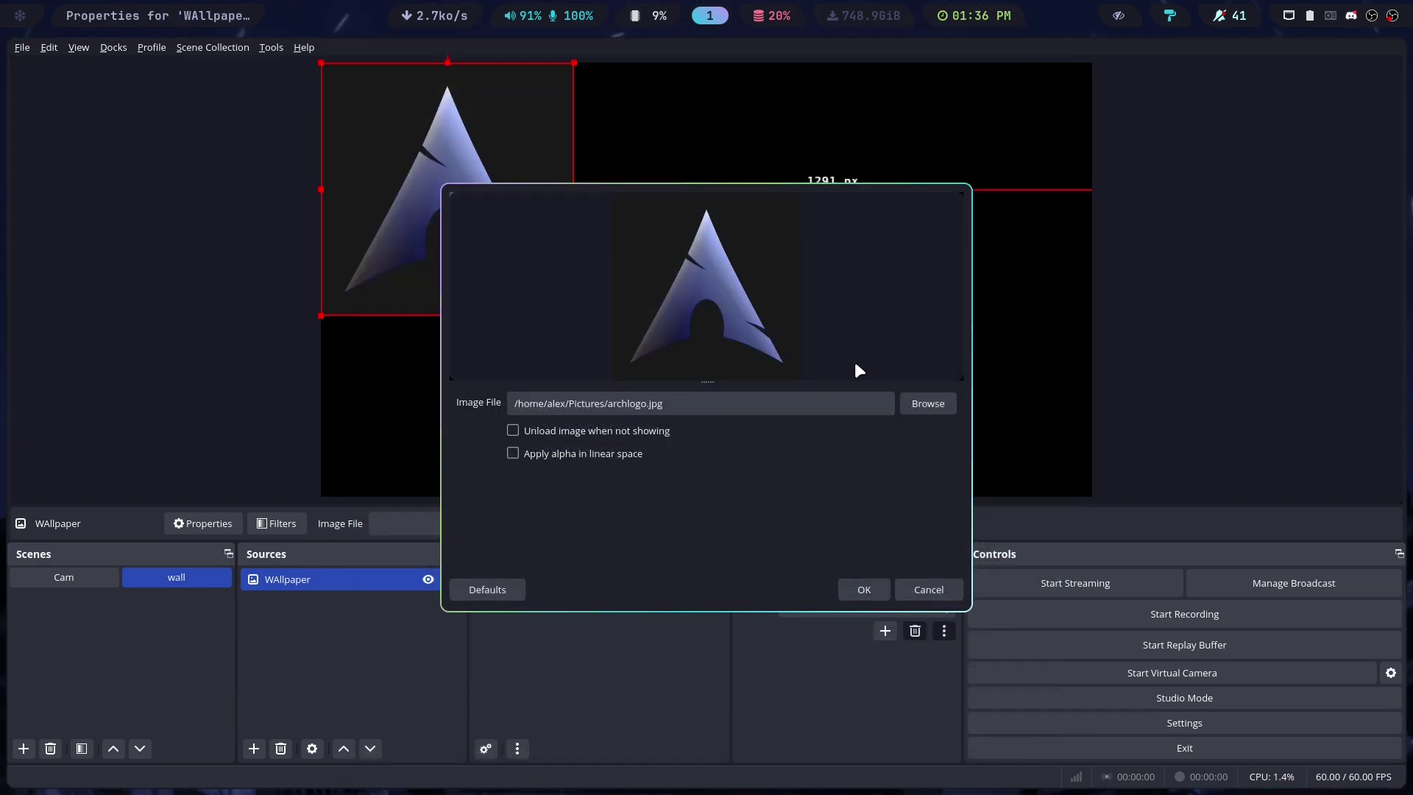
{"action": "left_click", "coordinate": [863, 596]}
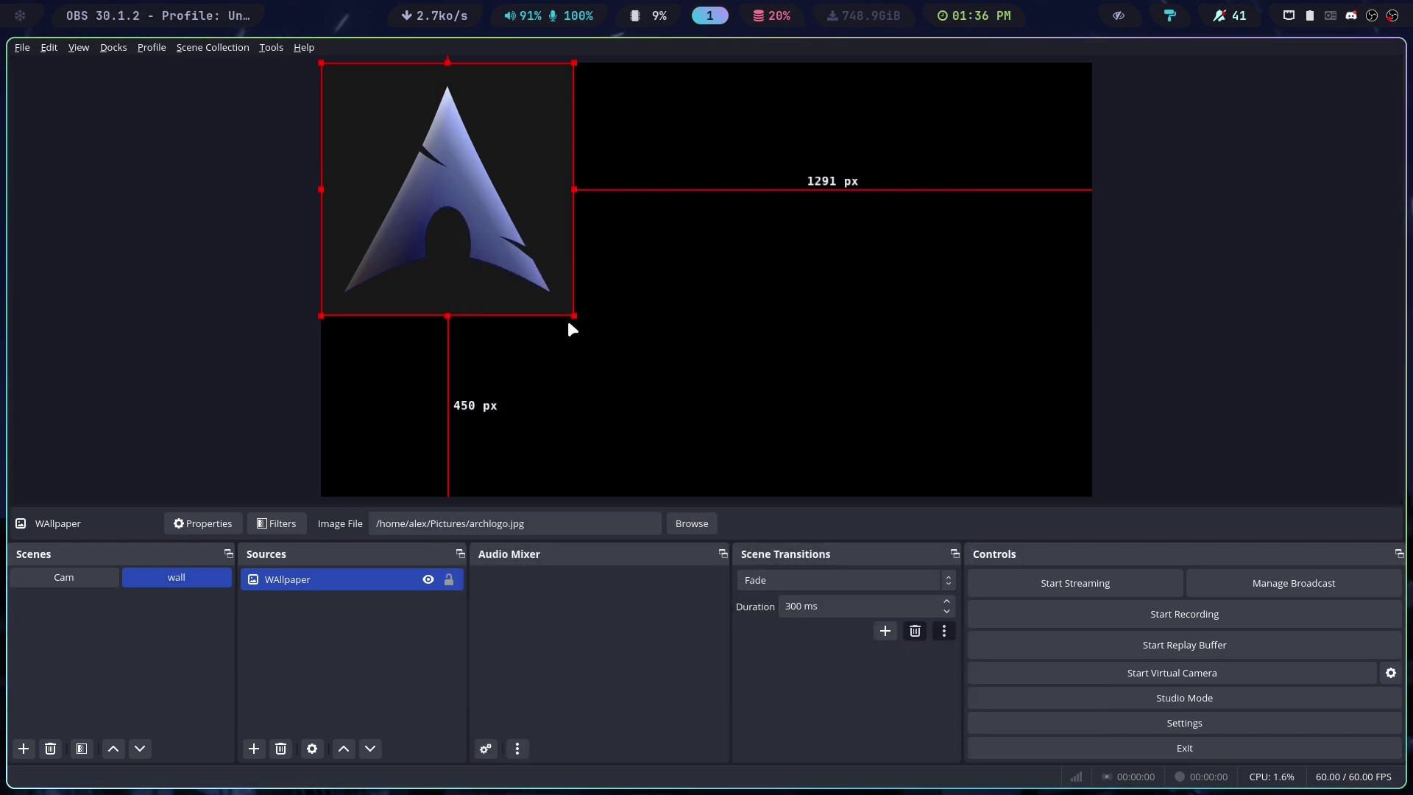
Fit the WAllpaper image to the screen in the wall scene and deselect it
{"action": "left_click_drag", "start_coordinate": [568, 324], "coordinate": [652, 302]}
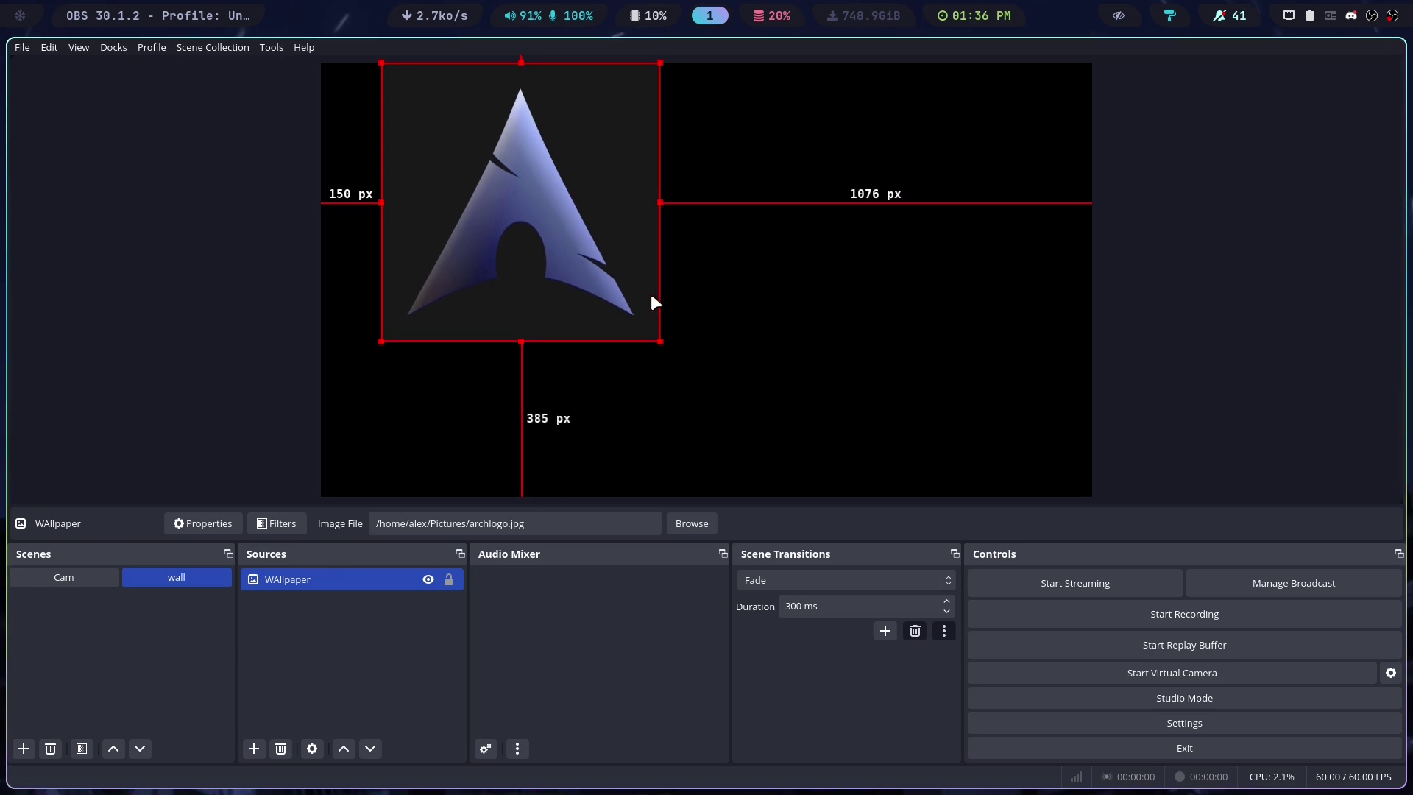
{"action": "right_click", "coordinate": [546, 220]}
{"action": "mouse_move", "coordinate": [603, 459]}
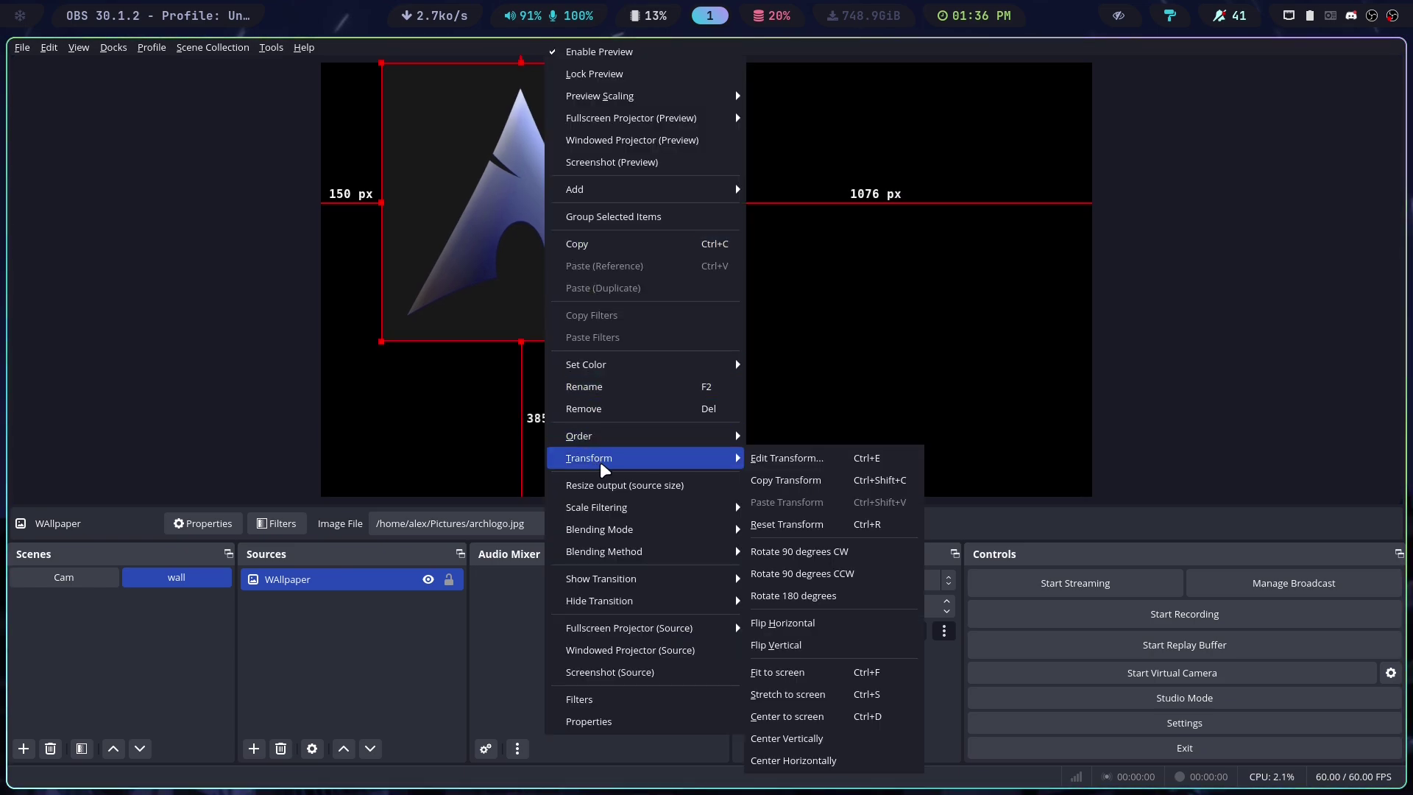
{"action": "left_click", "coordinate": [785, 678]}
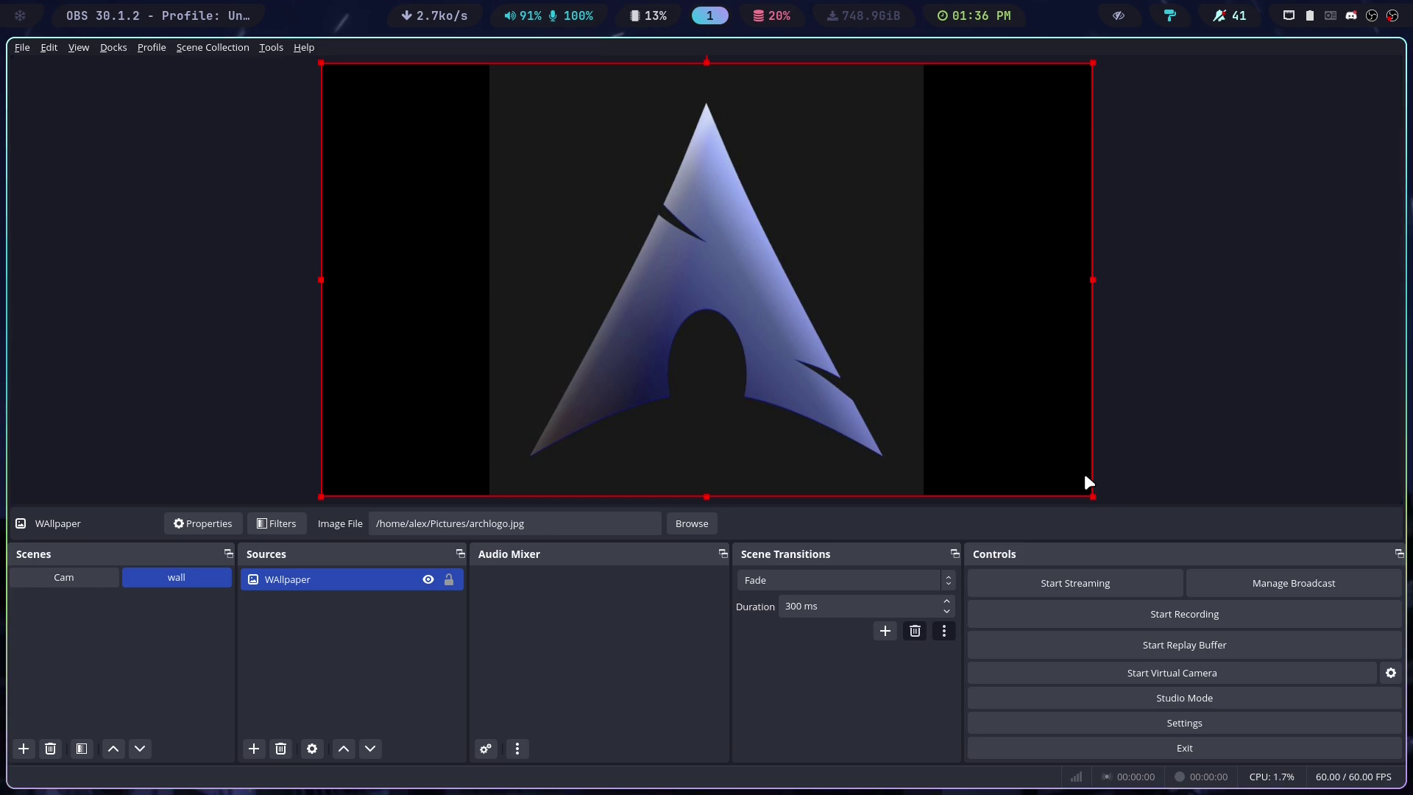
{"action": "left_click", "coordinate": [1173, 390]}
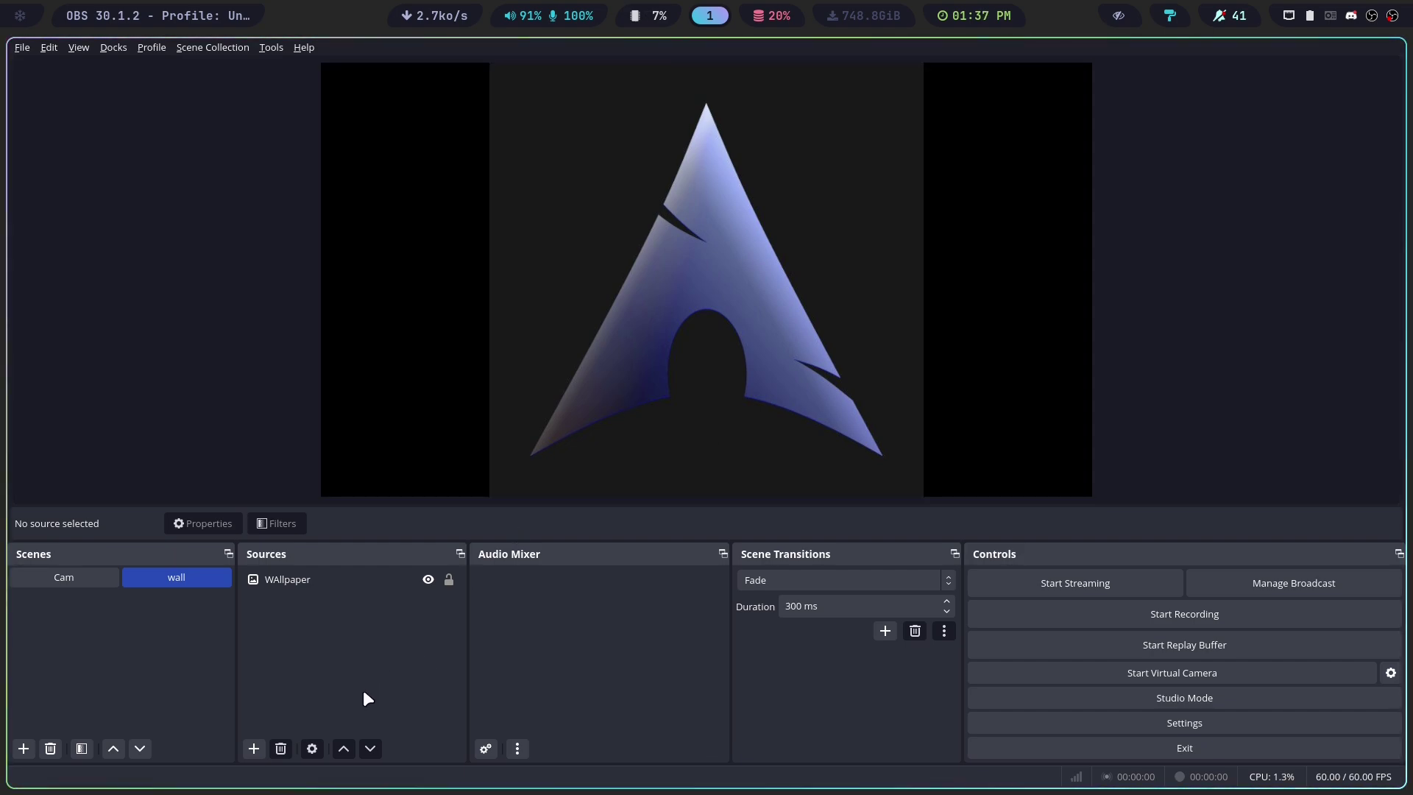
Add the existing Cam scene as a visible source in the wall scene
{"action": "left_click", "coordinate": [252, 750]}
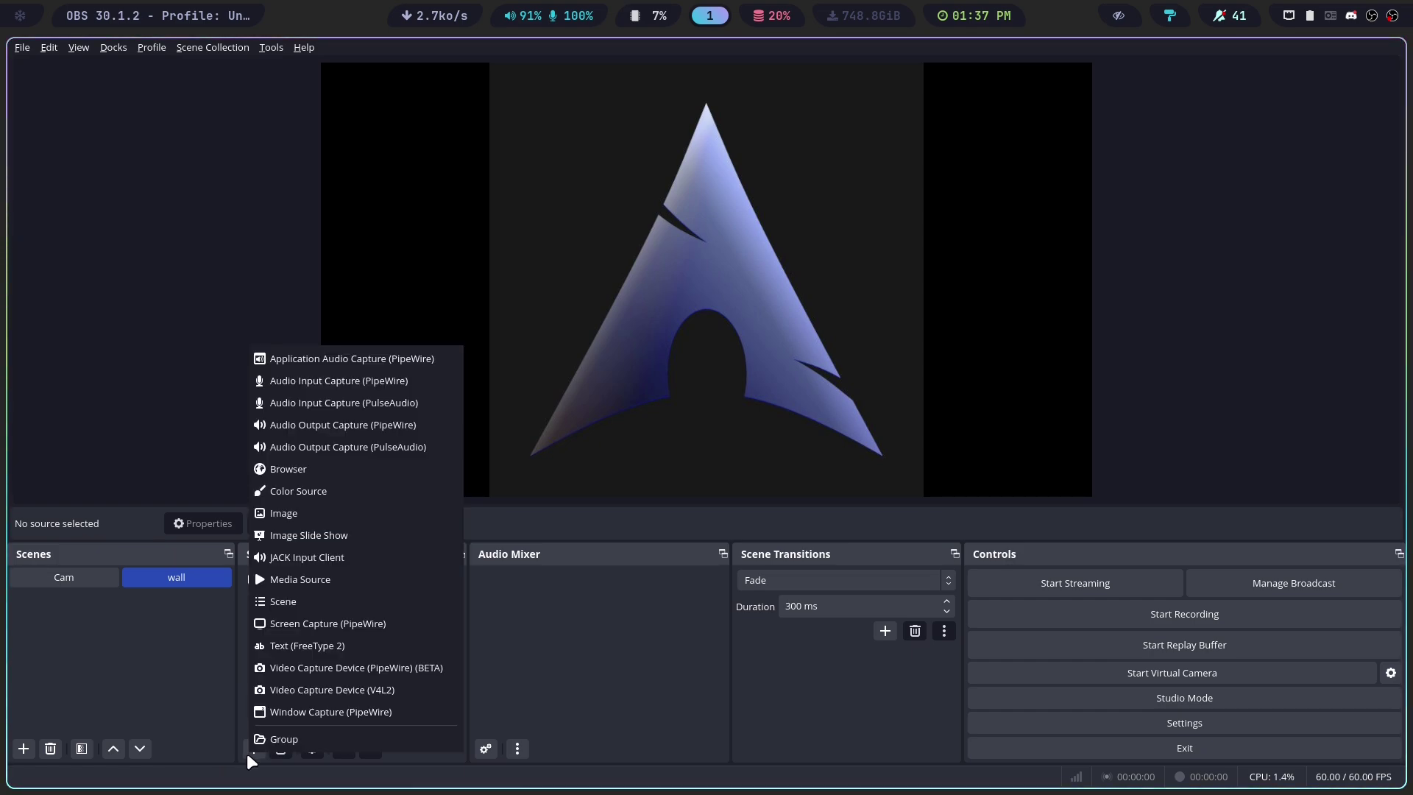
{"action": "left_click", "coordinate": [272, 609]}
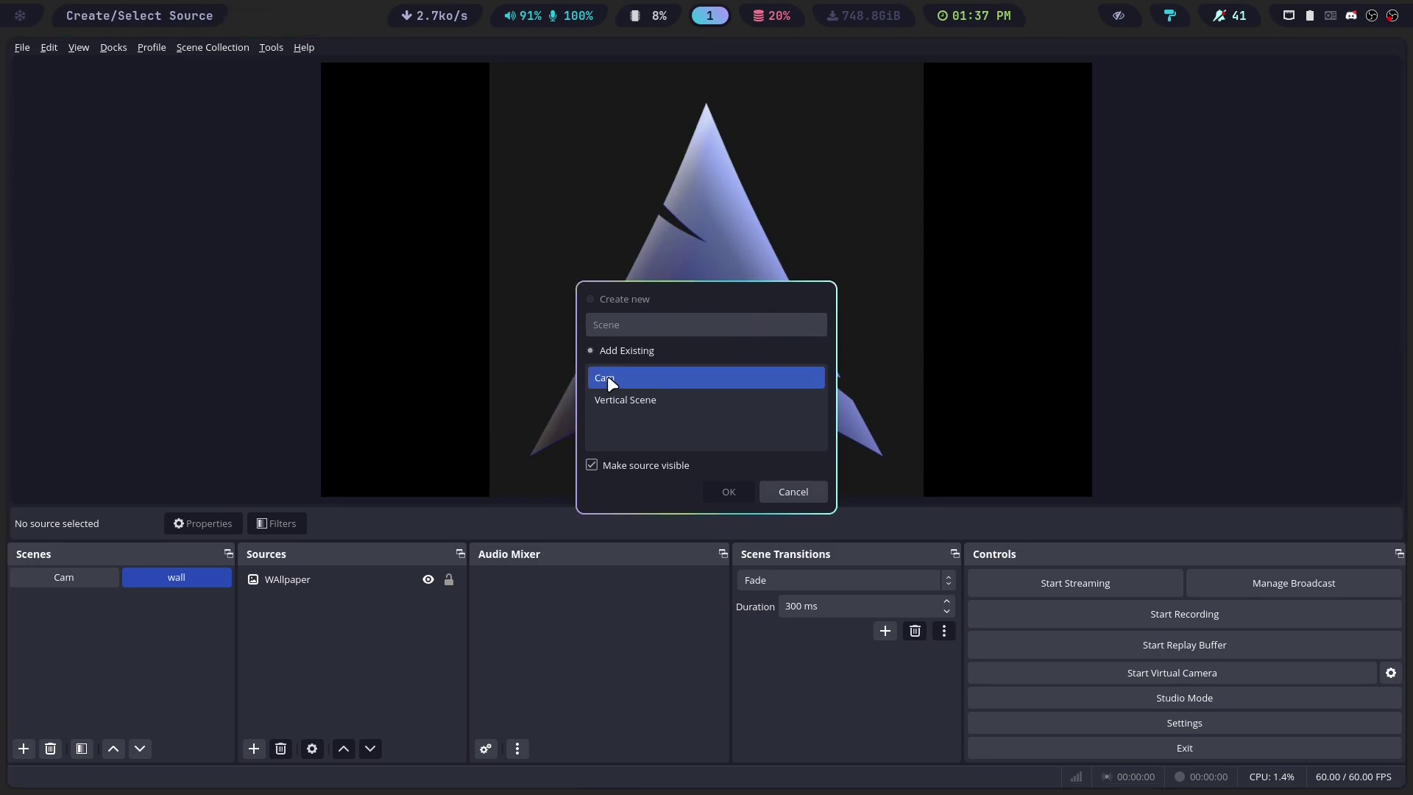
{"action": "left_click", "coordinate": [662, 400]}
{"action": "left_click", "coordinate": [620, 381]}
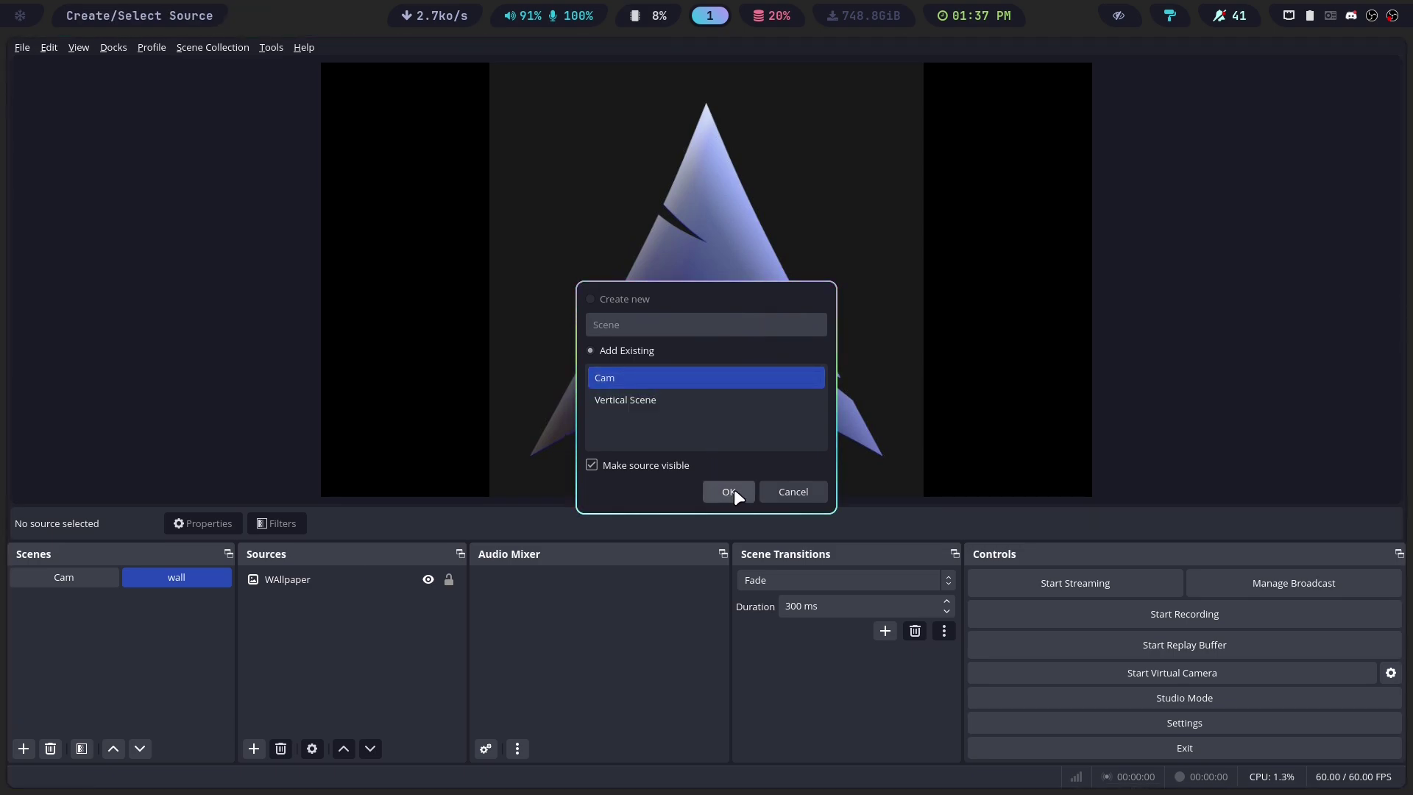
{"action": "left_click", "coordinate": [731, 492]}
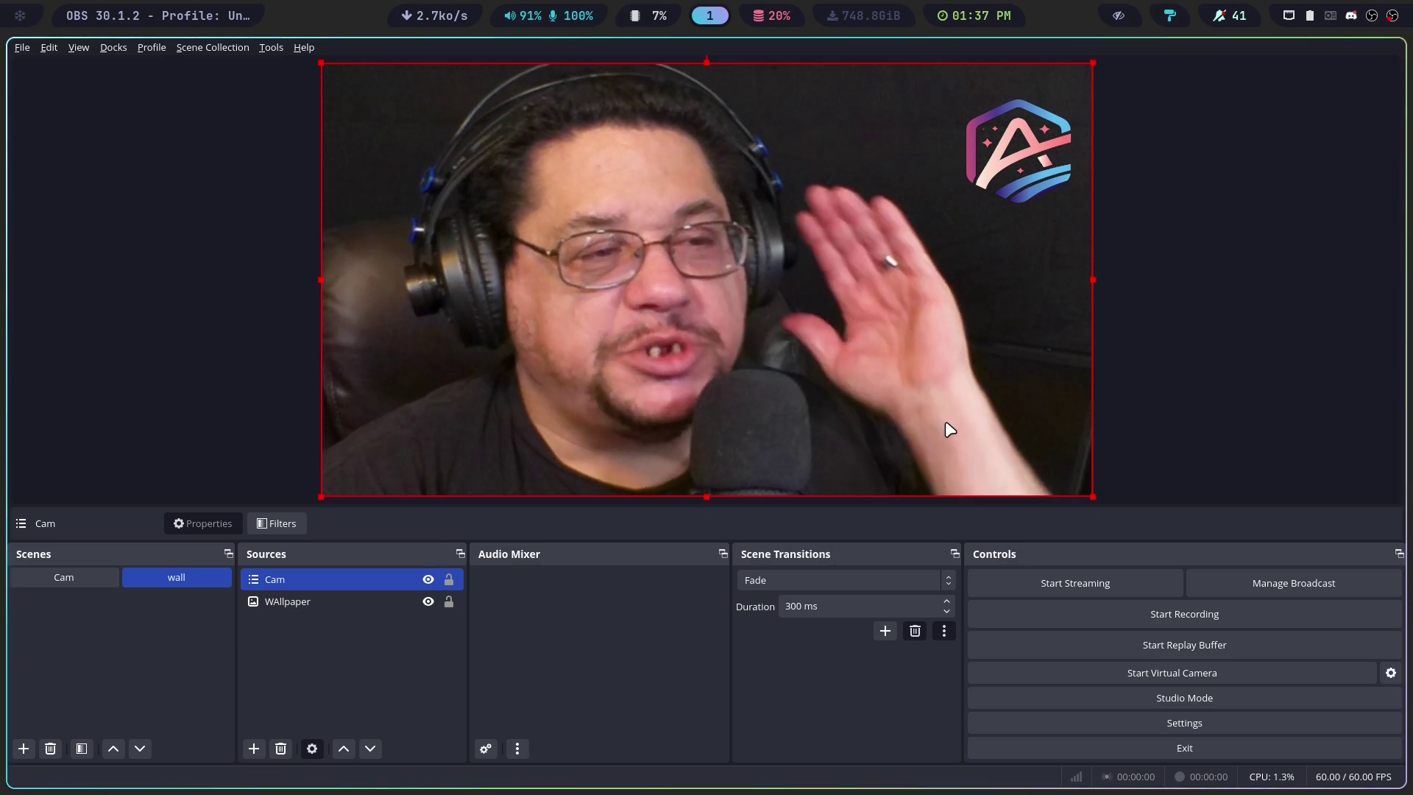
Shrink the Cam source to a small inset near the canvas's lower-right corner and toggle its visibility
{"action": "left_click", "coordinate": [315, 599], "text": "ctrl"}
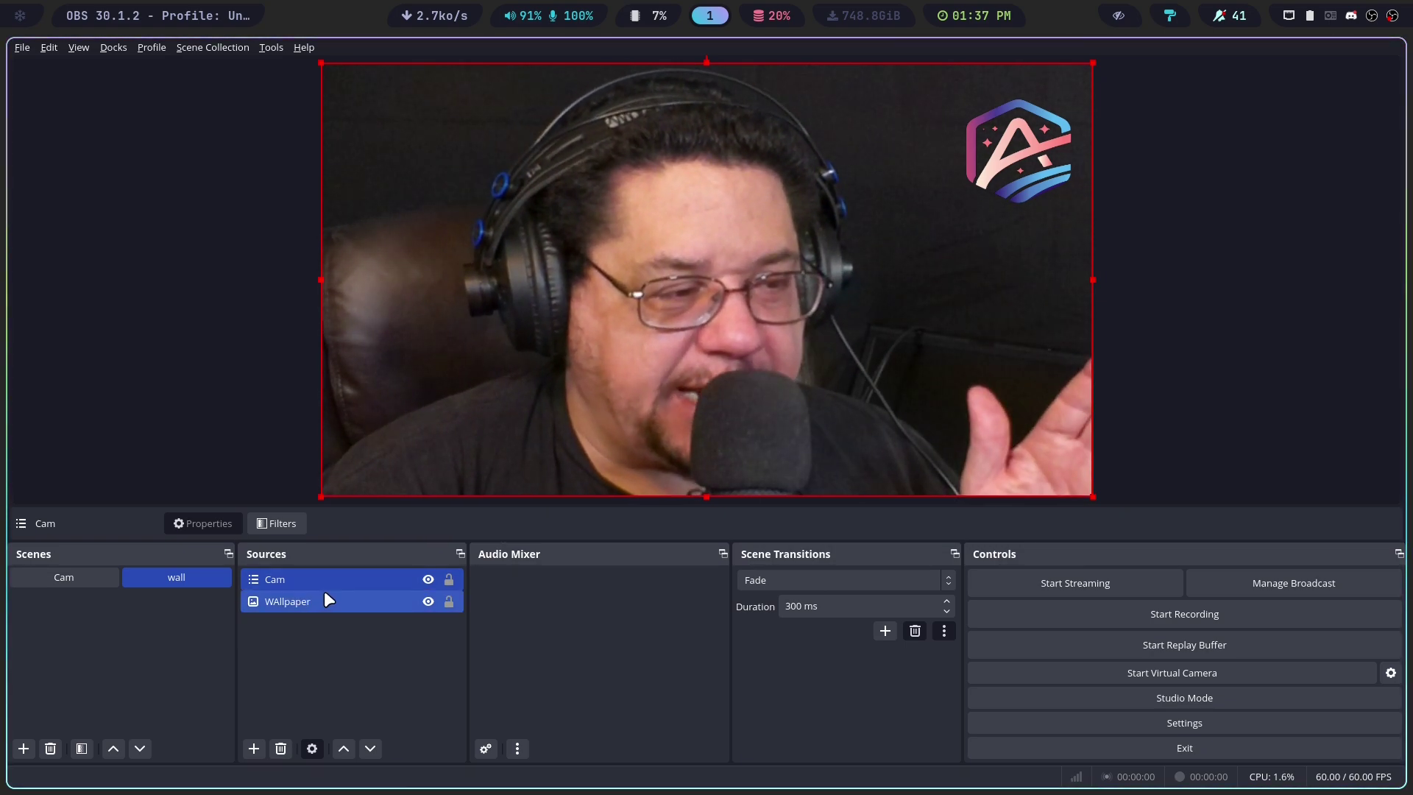
{"action": "left_click", "coordinate": [325, 584]}
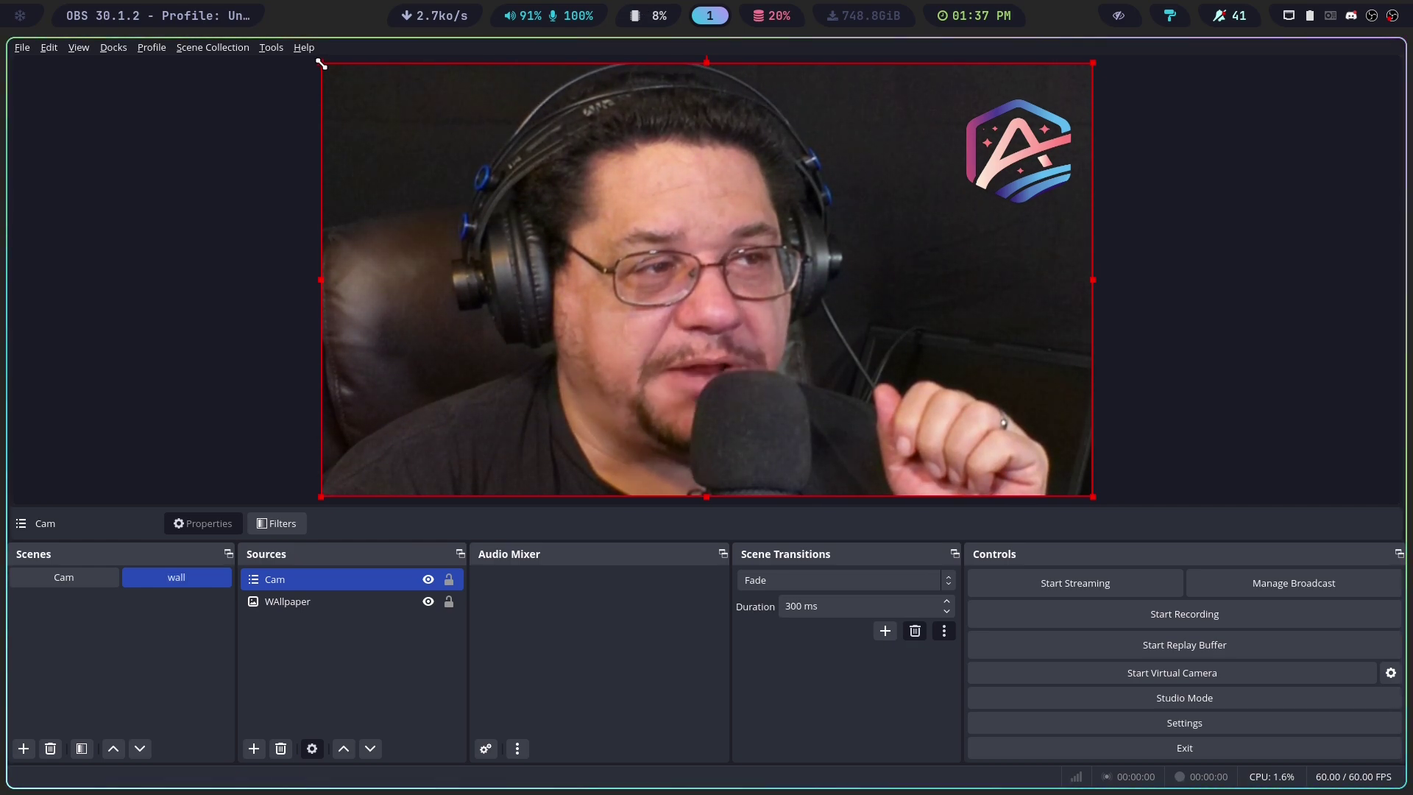
{"action": "left_click_drag", "start_coordinate": [321, 64], "coordinate": [986, 440]}
{"action": "left_click_drag", "start_coordinate": [1063, 463], "coordinate": [1015, 424]}
{"action": "left_click", "coordinate": [1189, 421]}
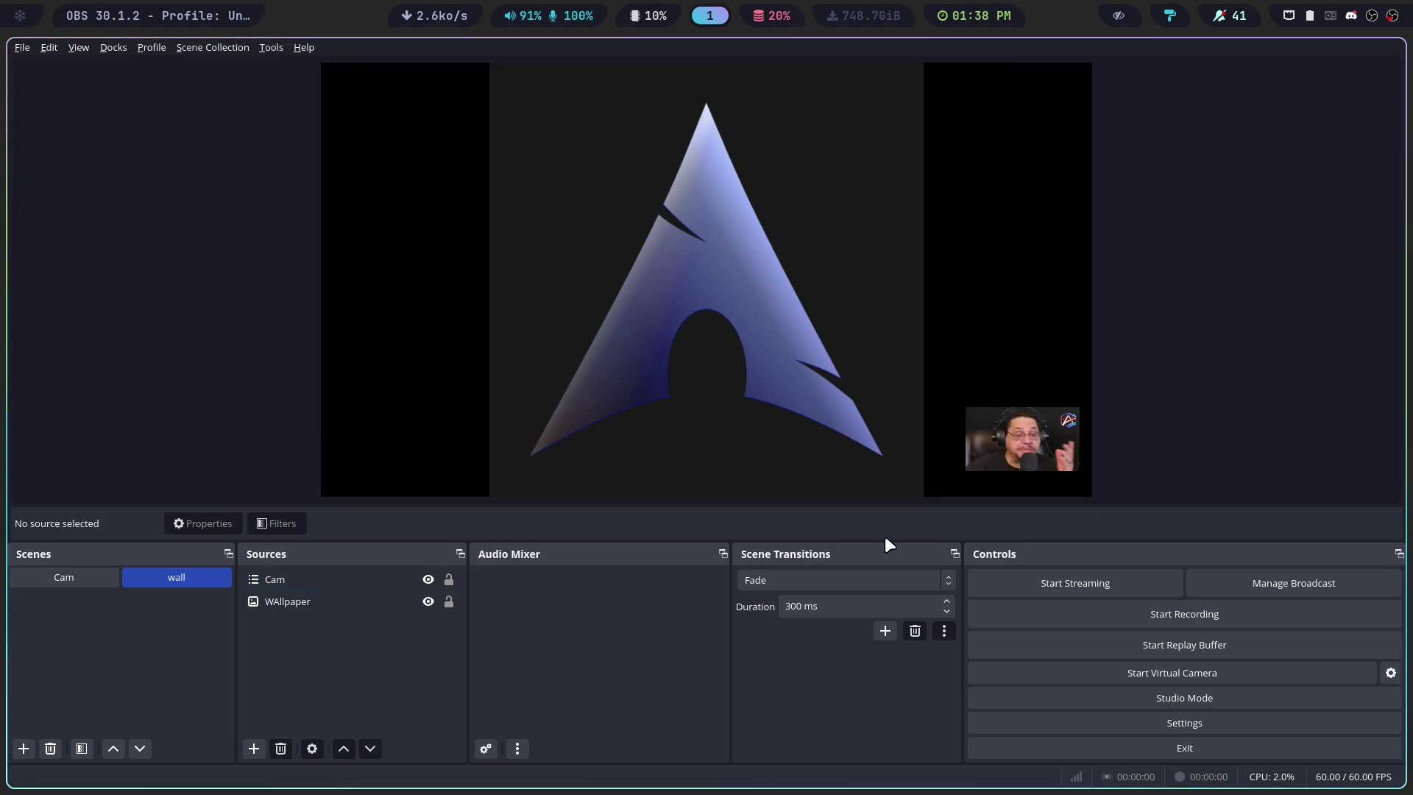
{"action": "left_click", "coordinate": [430, 578]}
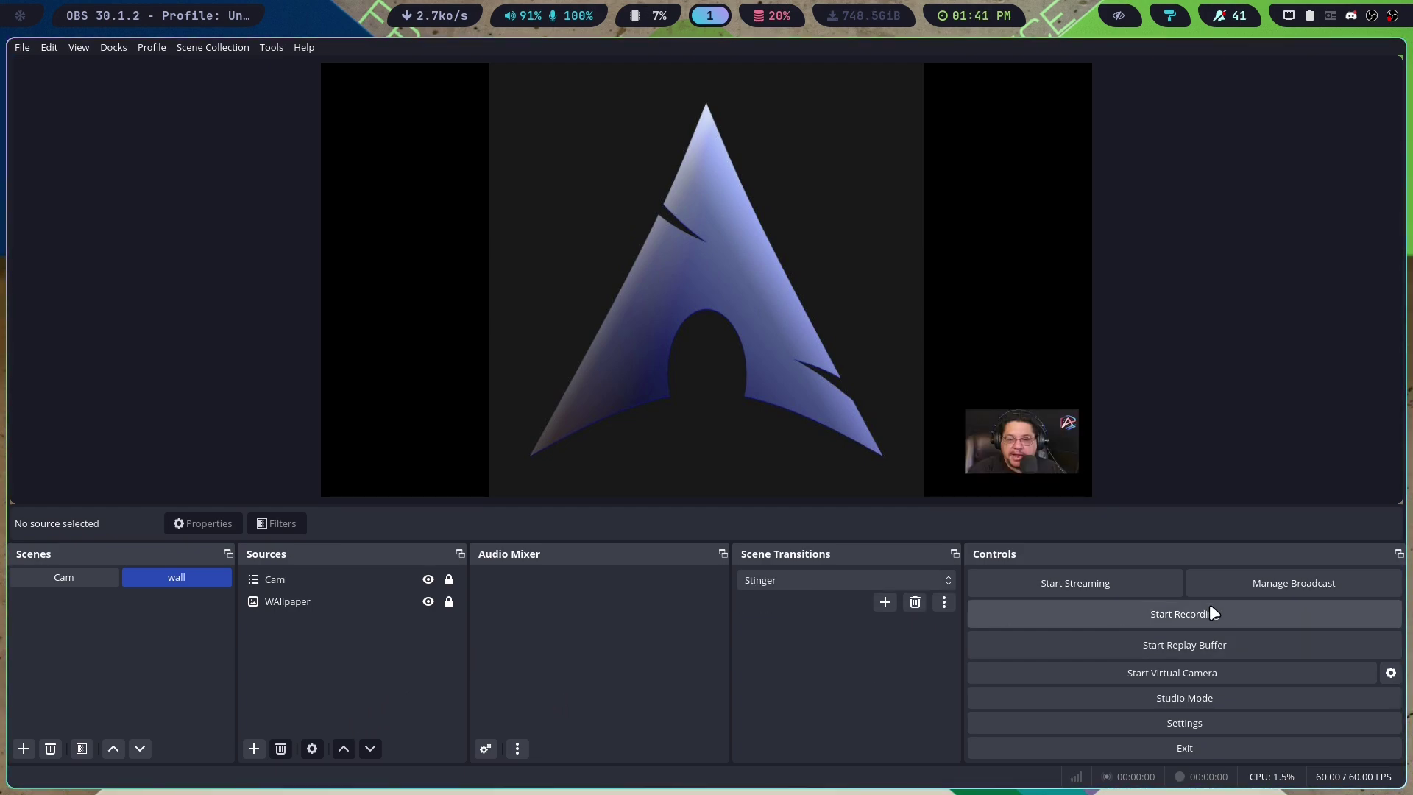
Switch from the wall scene to the Cam scene to preview the Stinger transition
{"action": "left_click", "coordinate": [68, 583]}
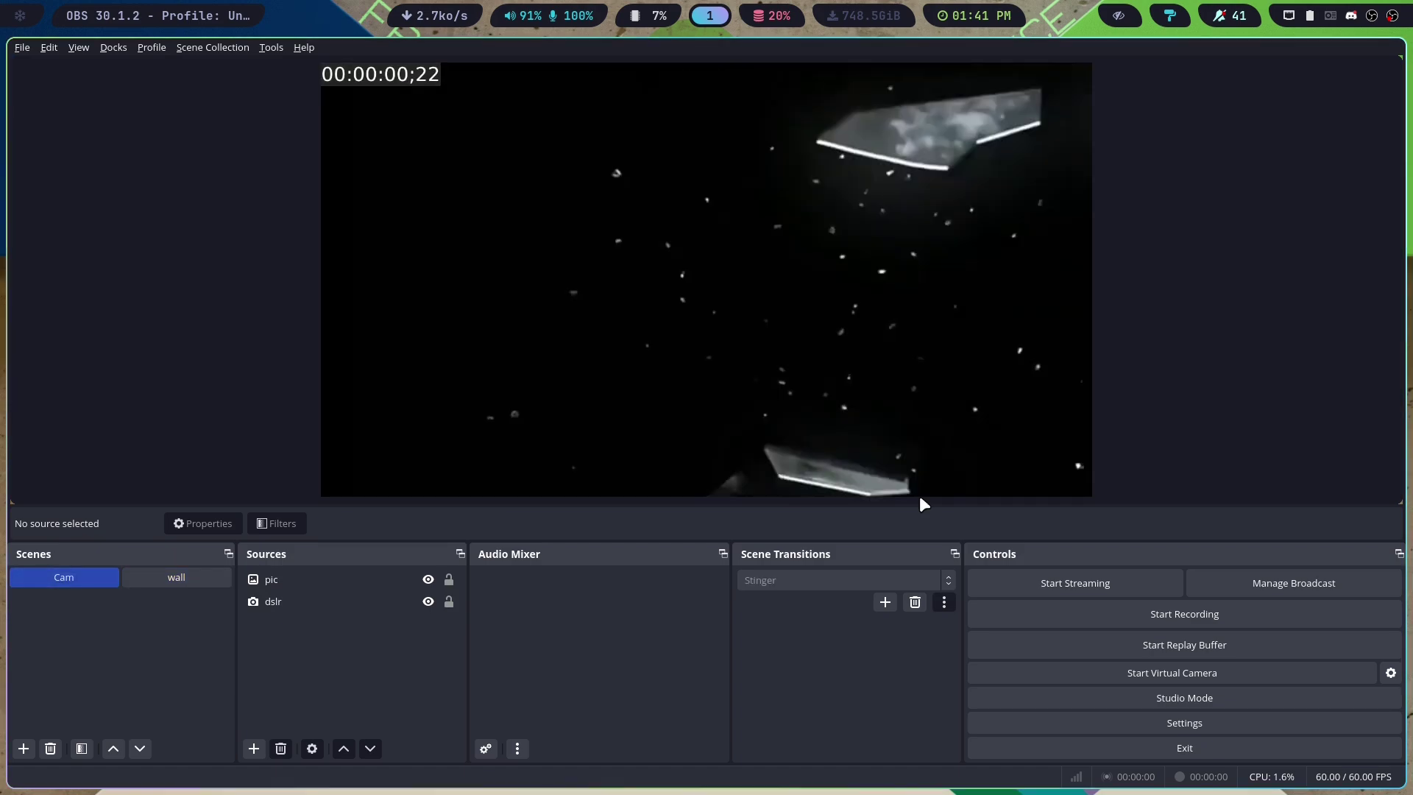